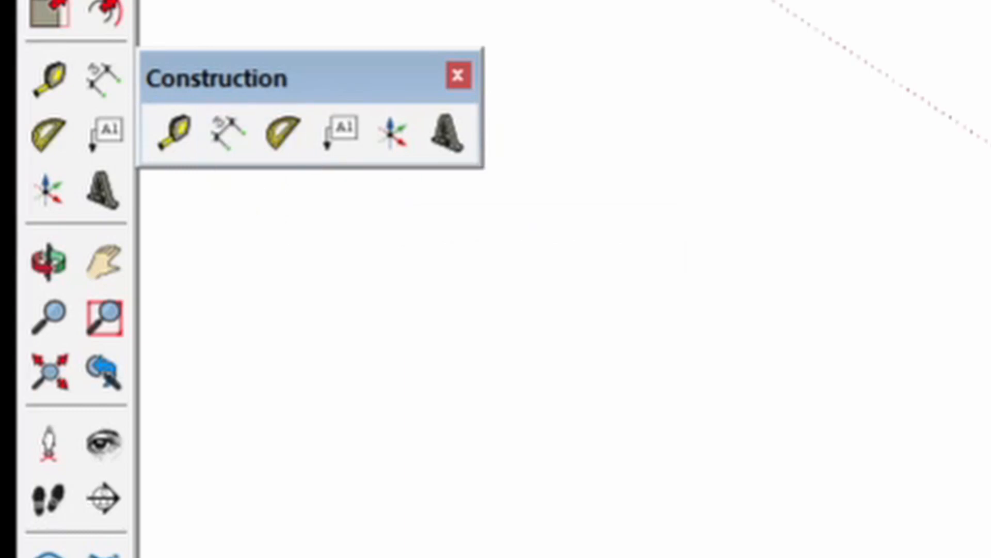
Open the Model Info window and reposition it over the drawing area.
{"action": "left_click", "coordinate": [270, 8]}
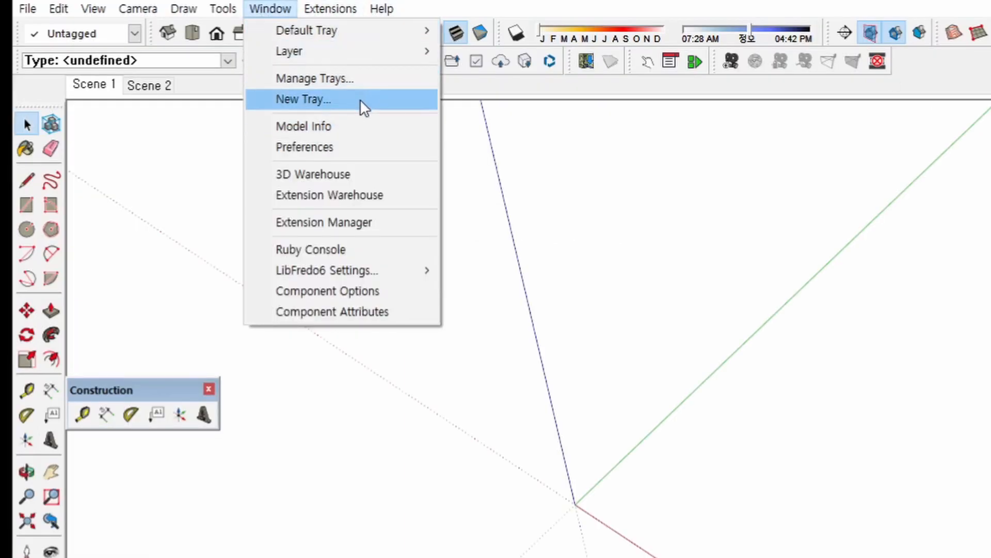
{"action": "left_click", "coordinate": [356, 126]}
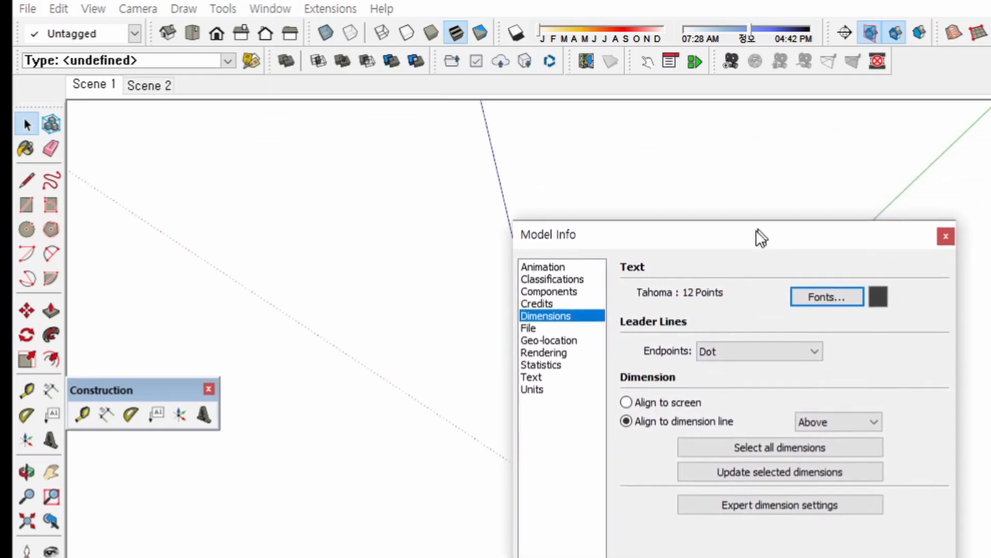
{"action": "left_click_drag", "start_coordinate": [761, 230], "coordinate": [708, 255]}
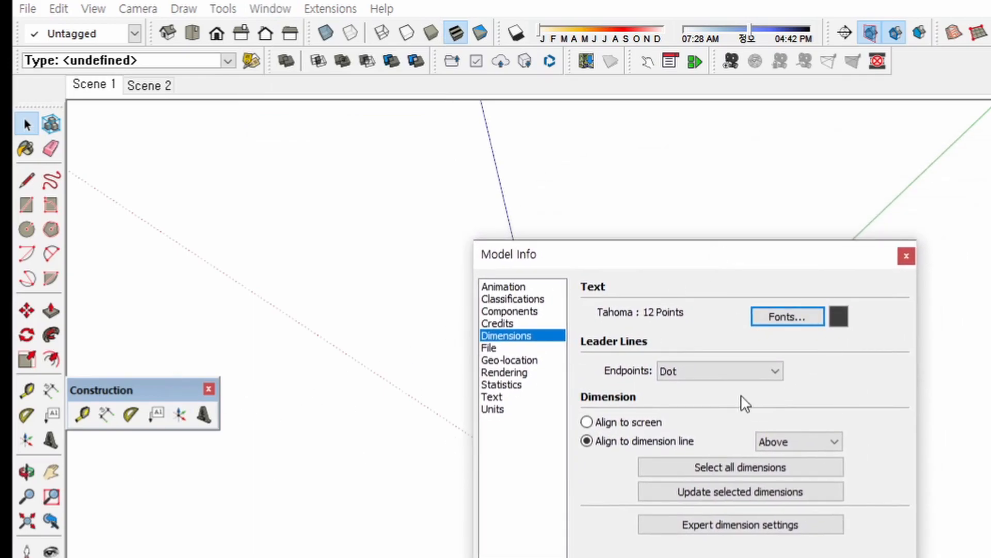
Look through the Animation, Classifications, Credits, Components, Dimensions, Units, Text and File pages of Model Info.
{"action": "left_click", "coordinate": [501, 287]}
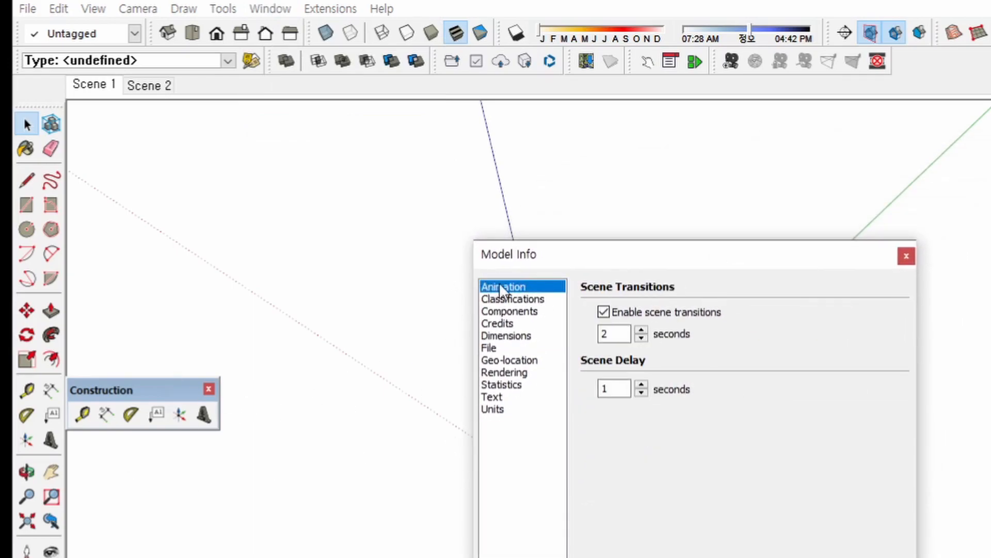
{"action": "left_click", "coordinate": [537, 300]}
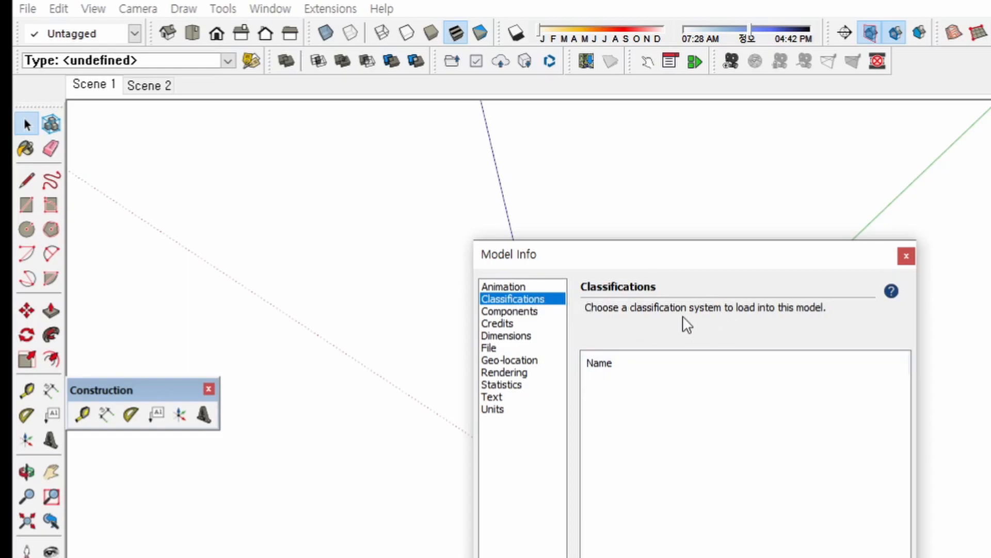
{"action": "left_click", "coordinate": [505, 325]}
{"action": "left_click", "coordinate": [534, 312]}
{"action": "left_click", "coordinate": [526, 337]}
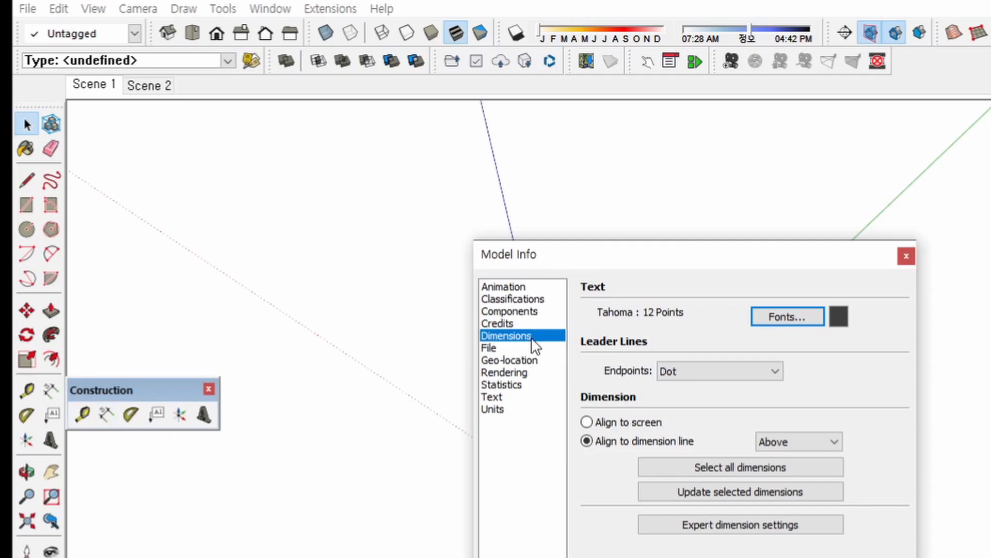
{"action": "left_click", "coordinate": [506, 410]}
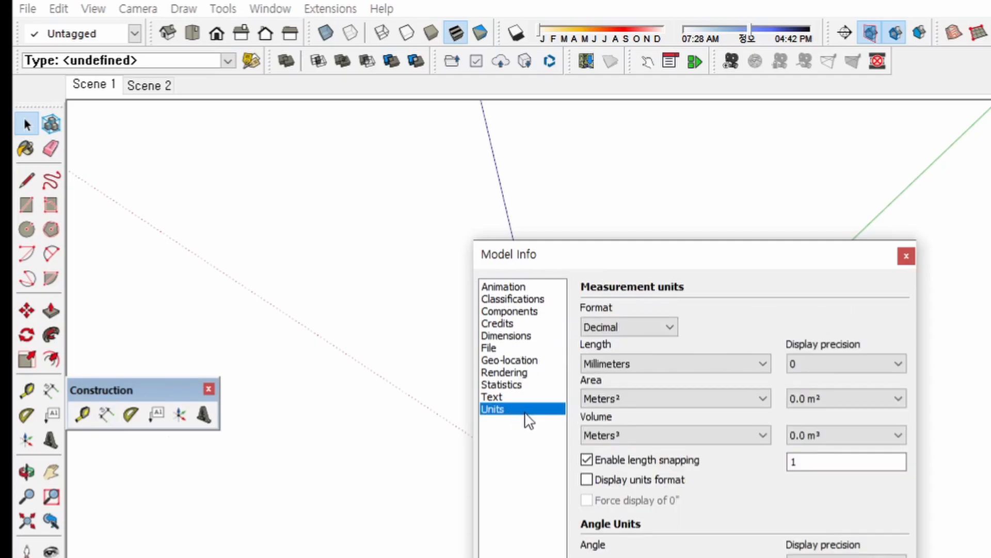
{"action": "left_click", "coordinate": [502, 396]}
{"action": "left_click", "coordinate": [514, 337]}
{"action": "left_click", "coordinate": [519, 398]}
{"action": "left_click", "coordinate": [518, 410]}
{"action": "left_click", "coordinate": [509, 397]}
{"action": "left_click", "coordinate": [519, 346]}
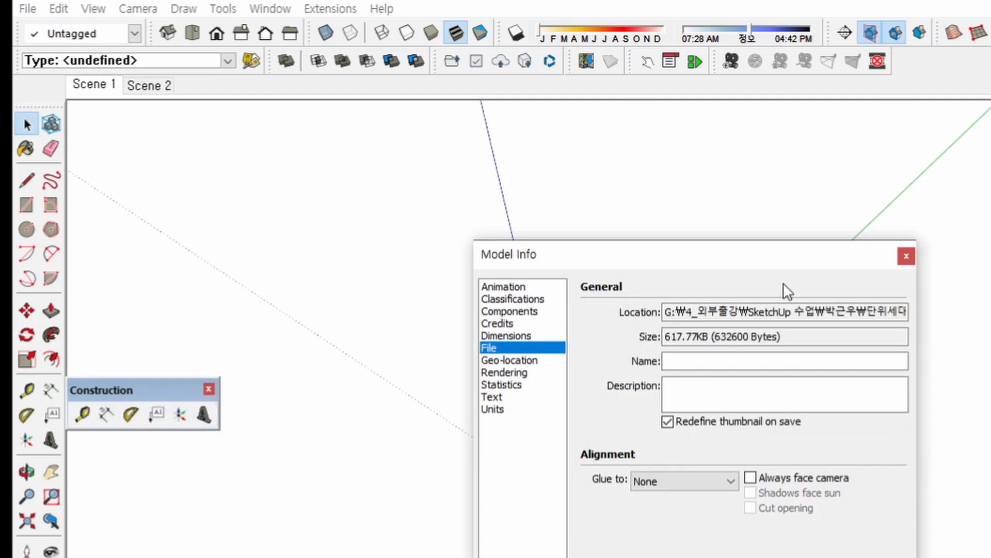
Move the Model Info window beside the Construction toolbar and draw a 2021 by 2021 mm square on the ground near the origin.
{"action": "left_click_drag", "start_coordinate": [729, 267], "coordinate": [489, 385]}
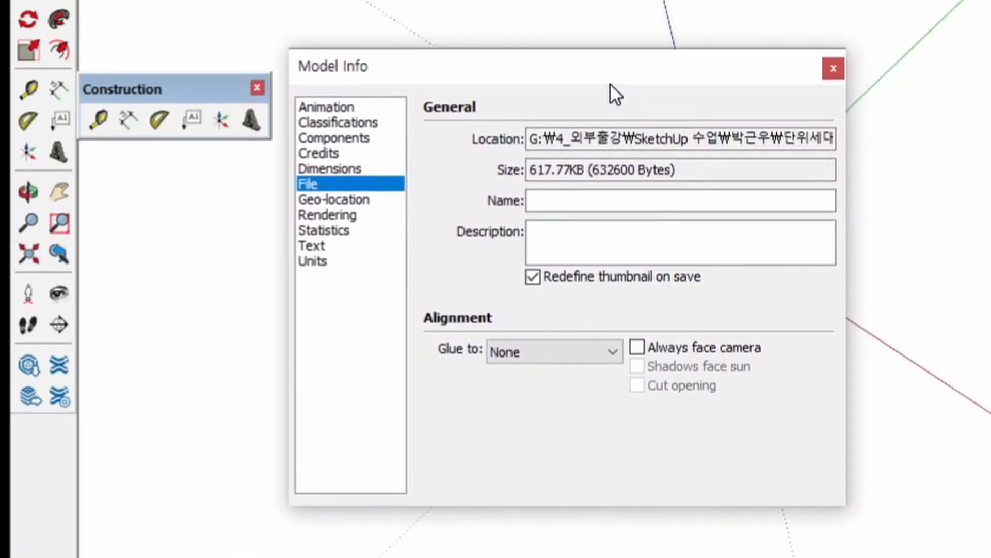
{"action": "left_click_drag", "start_coordinate": [609, 83], "coordinate": [609, 84]}
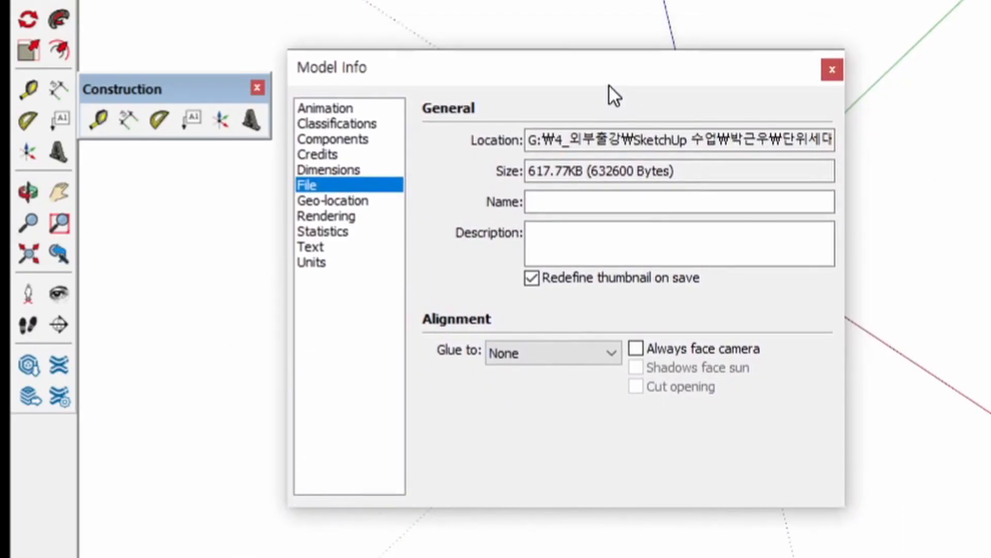
{"action": "mouse_move", "coordinate": [984, 170]}
{"action": "middle_mouse_down"}
{"action": "mouse_move", "coordinate": [963, 182]}
{"action": "mouse_move", "coordinate": [989, 176]}
{"action": "mouse_move", "coordinate": [990, 129]}
{"action": "mouse_move", "coordinate": [984, 201]}
{"action": "middle_mouse_up"}
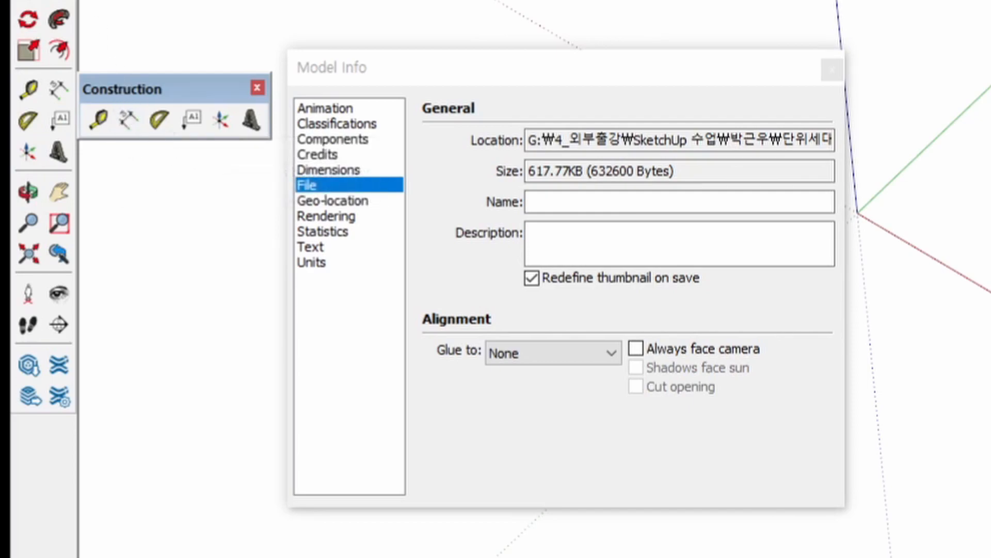
{"action": "left_click", "coordinate": [947, 209]}
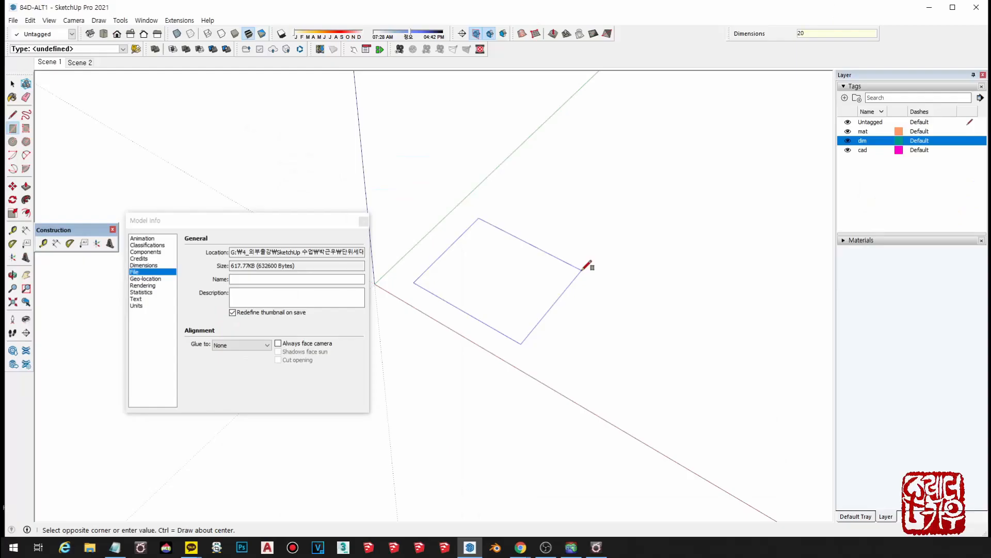
{"action": "type", "text": "2021,2021"}
{"action": "key", "text": "Return"}
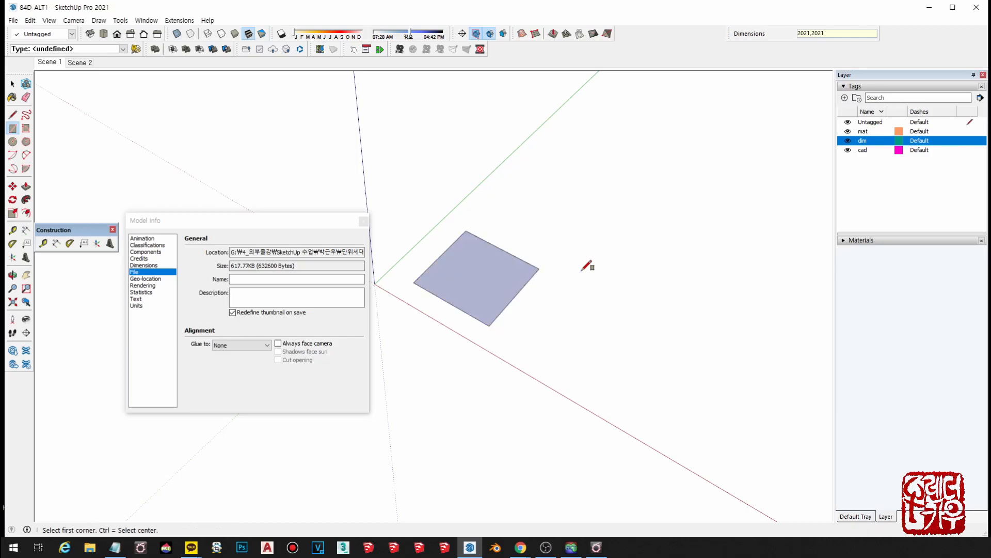
{"action": "key", "text": "space"}
Add linear dimensions to the two adjacent front edges of the square, placing each one outside its edge.
{"action": "scroll", "coordinate": [536, 271], "scroll_direction": "up", "scroll_amount": 4}
{"action": "mouse_move", "coordinate": [546, 274]}
{"action": "middle_mouse_down"}
{"action": "mouse_move", "coordinate": [585, 298]}
{"action": "mouse_move", "coordinate": [546, 310]}
{"action": "mouse_move", "coordinate": [536, 301]}
{"action": "mouse_move", "coordinate": [549, 287]}
{"action": "middle_mouse_up"}
{"action": "scroll", "coordinate": [538, 299], "scroll_direction": "up", "scroll_amount": 2}
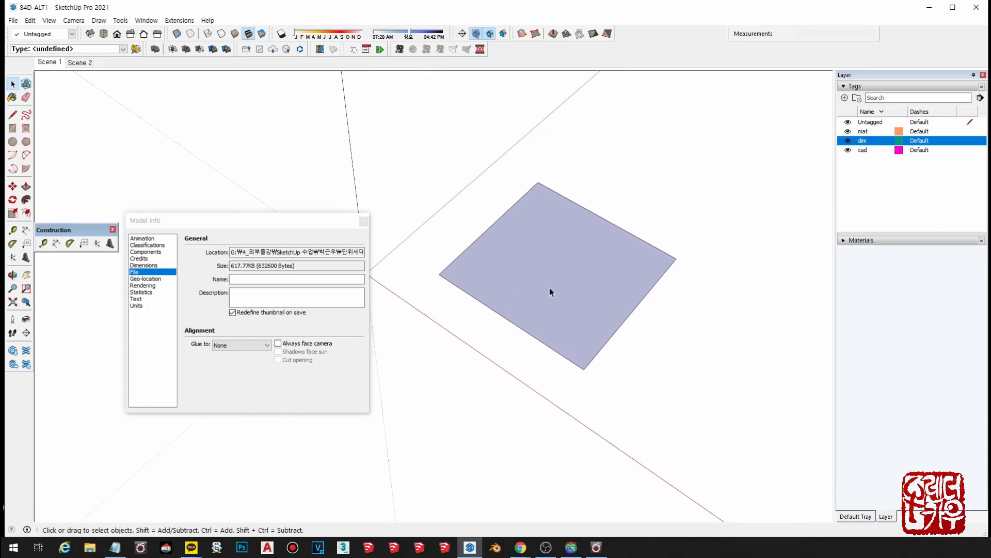
{"action": "middle_click_drag", "start_coordinate": [530, 336], "coordinate": [531, 340]}
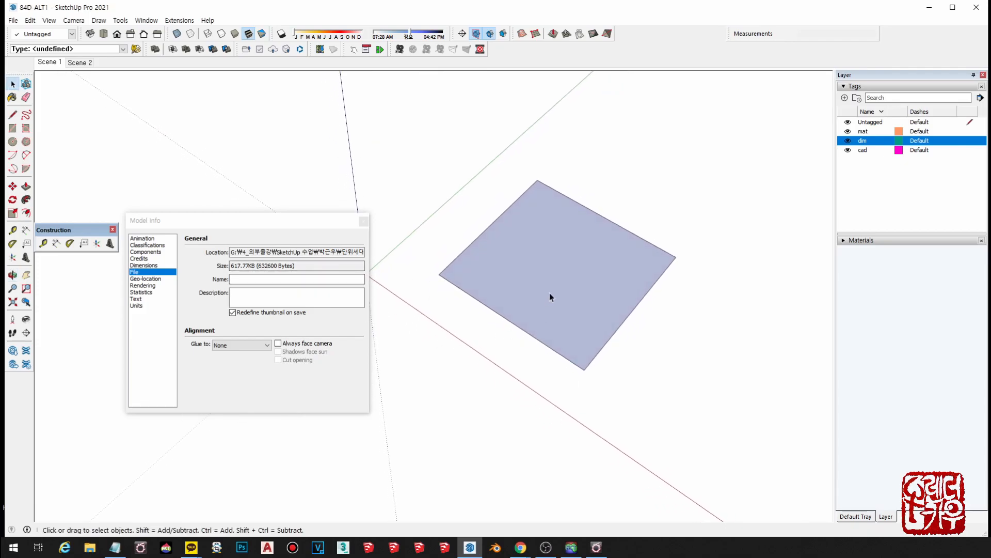
{"action": "left_click", "coordinate": [55, 245]}
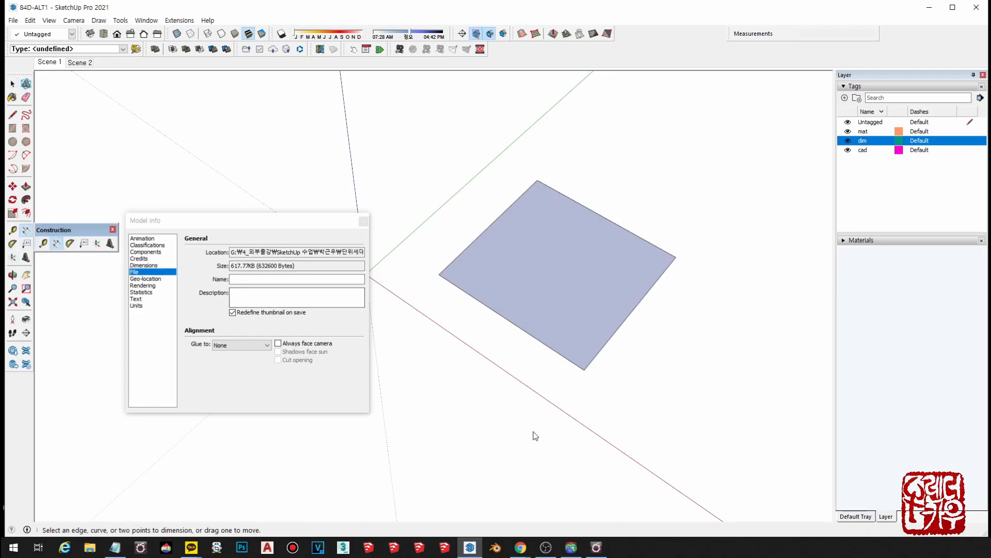
{"action": "left_click", "coordinate": [439, 275]}
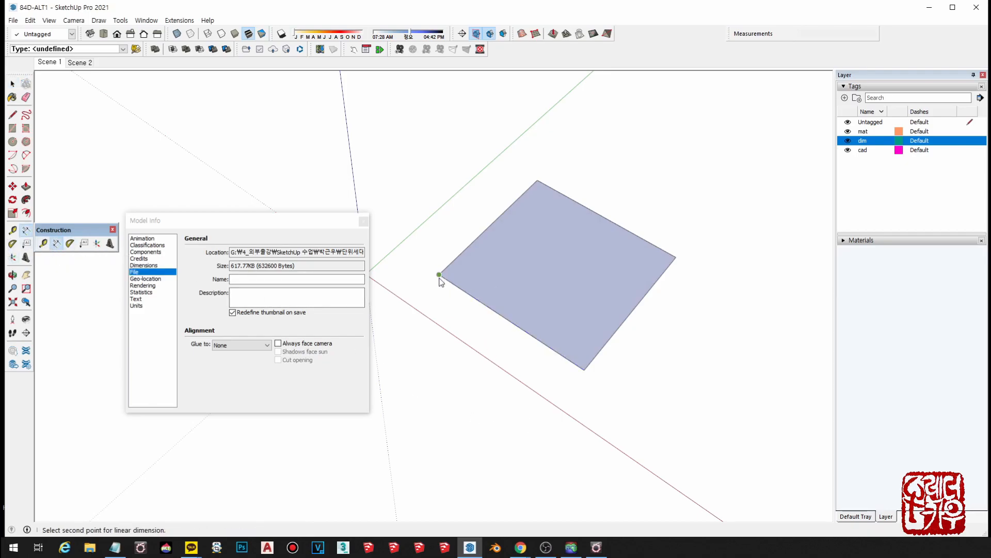
{"action": "left_click", "coordinate": [583, 370]}
{"action": "left_click", "coordinate": [538, 400]}
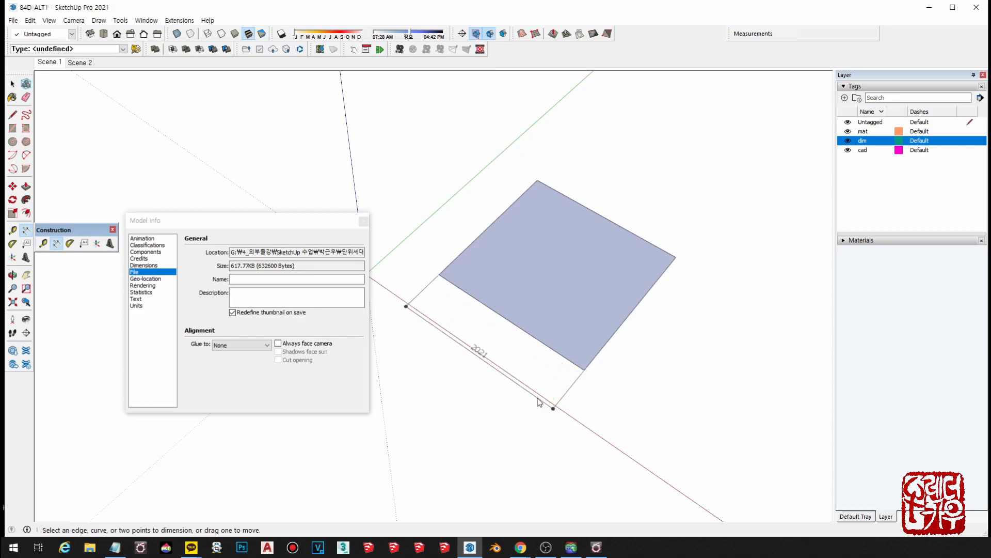
{"action": "left_click", "coordinate": [586, 371]}
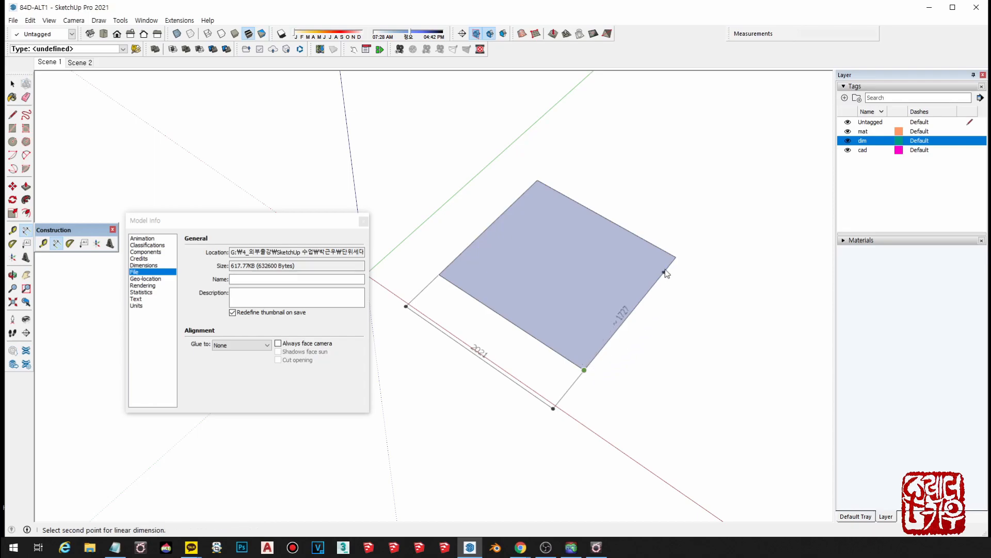
{"action": "left_click", "coordinate": [675, 257]}
{"action": "left_click", "coordinate": [717, 281]}
Move the square together with its two dimensions a short distance away from the red axis.
{"action": "middle_click_drag", "start_coordinate": [718, 285], "coordinate": [558, 407]}
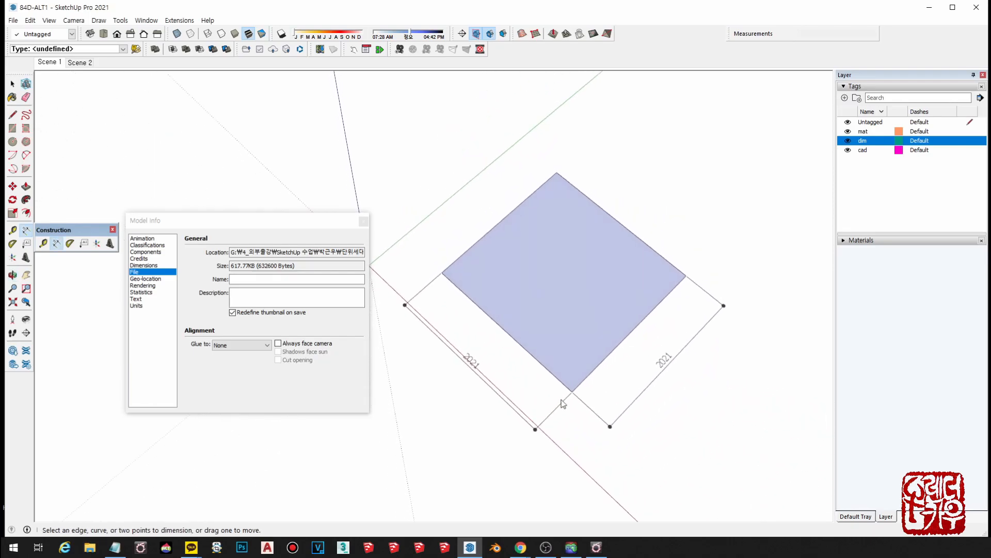
{"action": "scroll", "coordinate": [582, 390], "scroll_direction": "down", "scroll_amount": 2}
{"action": "key", "text": "space"}
{"action": "left_click_drag", "start_coordinate": [643, 422], "coordinate": [523, 267]}
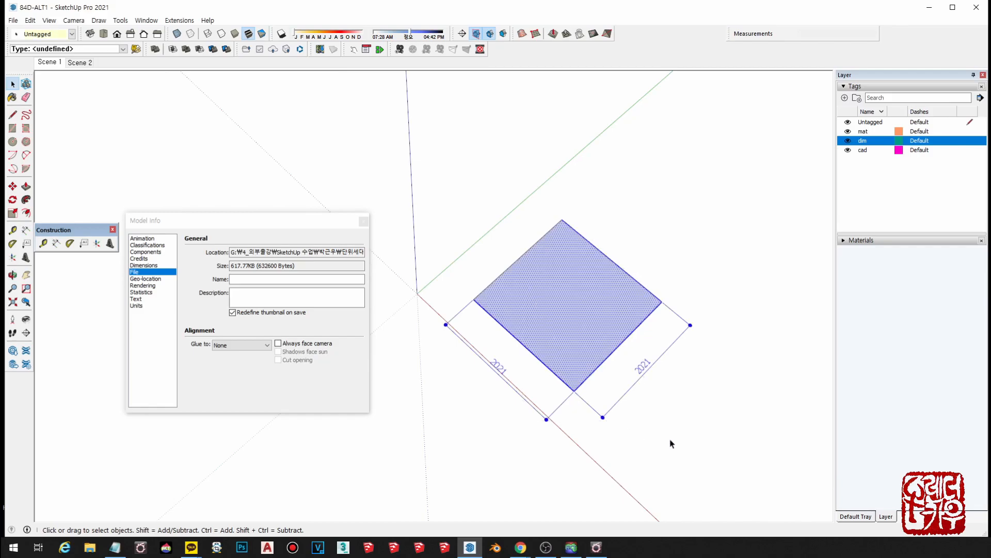
{"action": "key", "text": "m"}
{"action": "left_click", "coordinate": [585, 407]}
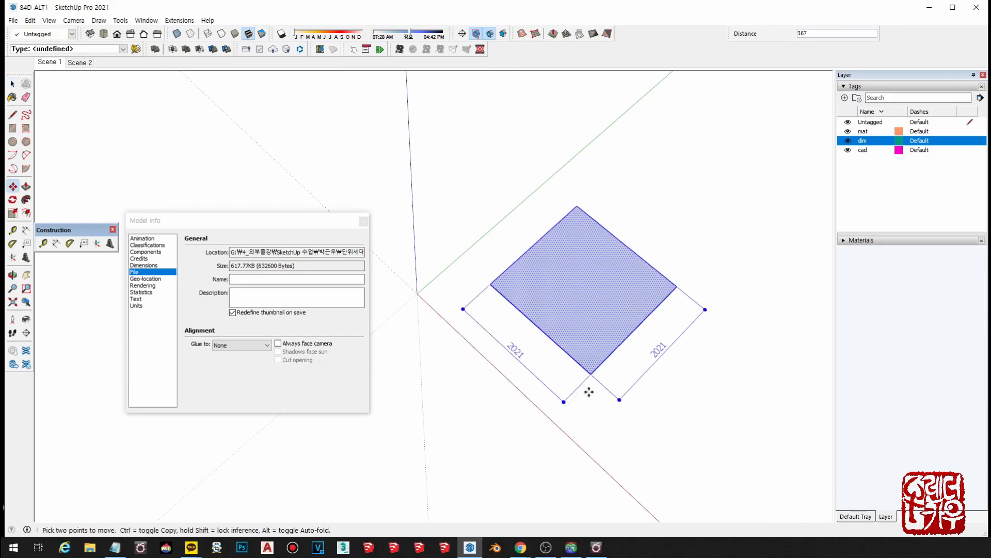
{"action": "middle_click_drag", "start_coordinate": [609, 370], "coordinate": [600, 377]}
{"action": "key", "text": "space"}
{"action": "left_click", "coordinate": [628, 398]}
Draw a circle with a radius of 2021 mm on the ground in front of the square.
{"action": "scroll", "coordinate": [614, 365], "scroll_direction": "up", "scroll_amount": 2}
{"action": "middle_click_drag", "start_coordinate": [596, 326], "coordinate": [638, 375]}
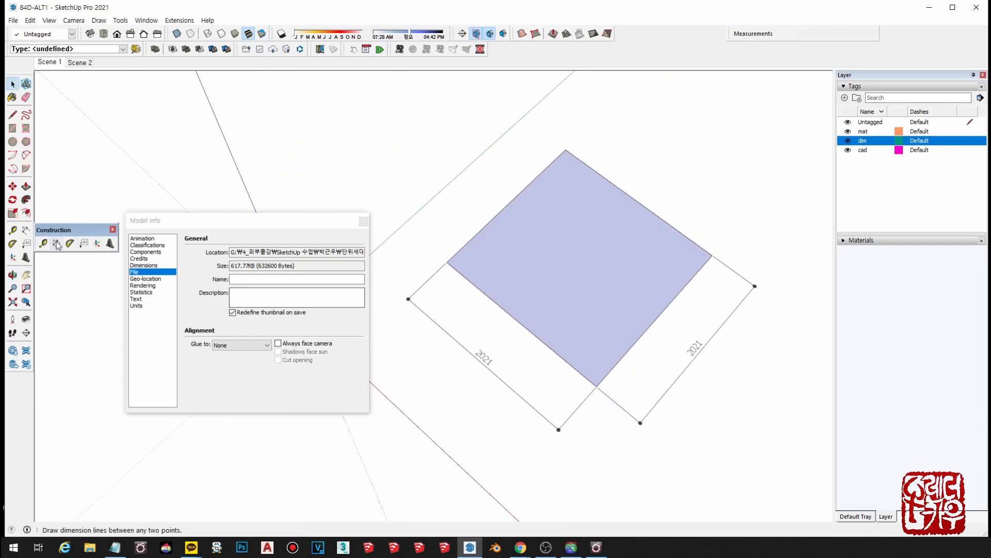
{"action": "scroll", "coordinate": [613, 311], "scroll_direction": "down", "scroll_amount": 1}
{"action": "middle_click_drag", "start_coordinate": [612, 311], "coordinate": [523, 234], "text": "shift"}
{"action": "scroll", "coordinate": [523, 234], "scroll_direction": "down", "scroll_amount": 1}
{"action": "middle_click_drag", "start_coordinate": [599, 280], "coordinate": [586, 282], "text": "shift"}
{"action": "key", "text": "c"}
{"action": "left_click", "coordinate": [677, 361]}
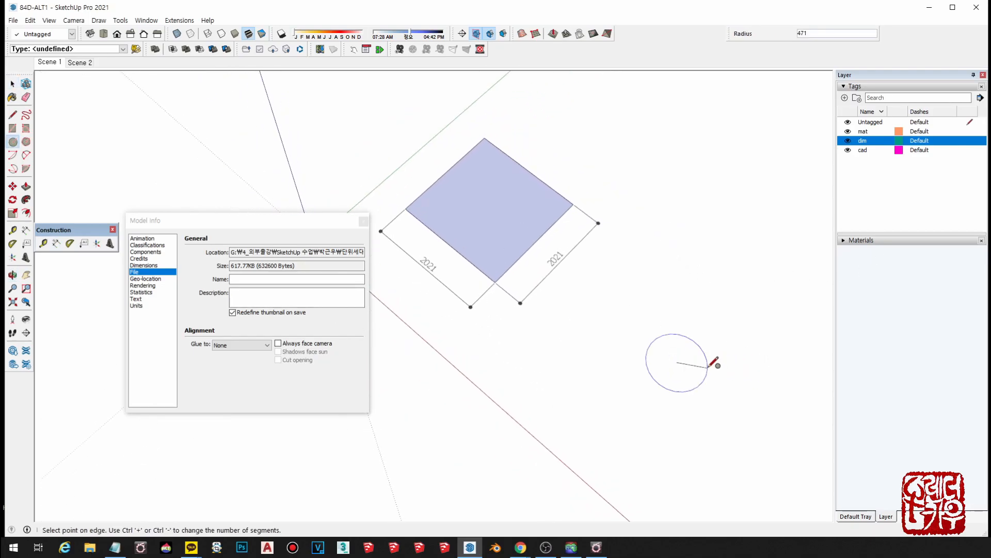
{"action": "type", "text": "2021"}
{"action": "key", "text": "Return"}
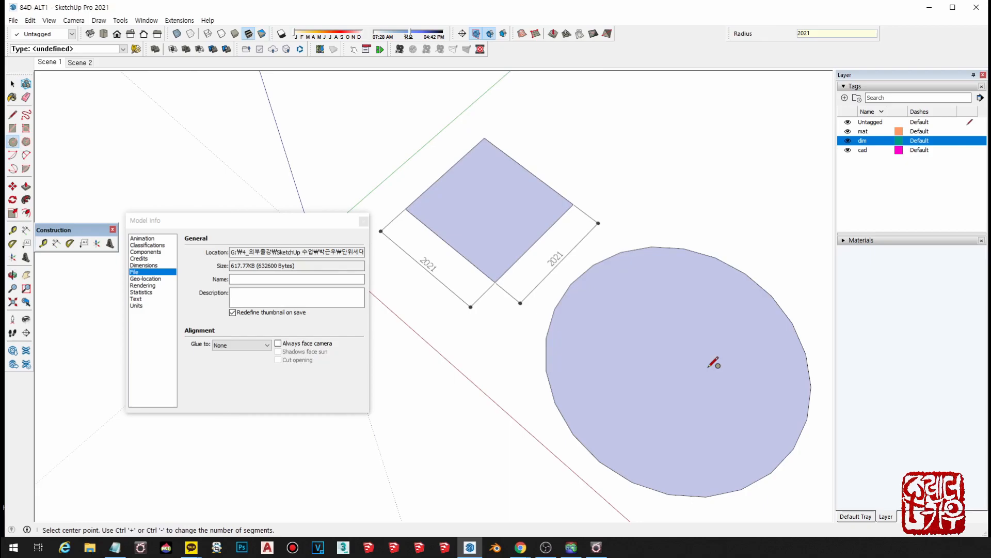
Dimension the circle's diameter, placing the label outside its edge on the side away from the red axis.
{"action": "scroll", "coordinate": [702, 356], "scroll_direction": "down", "scroll_amount": 2}
{"action": "middle_click_drag", "start_coordinate": [702, 356], "coordinate": [576, 296], "text": "shift"}
{"action": "key", "text": "space"}
{"action": "left_click", "coordinate": [56, 243]}
{"action": "left_click", "coordinate": [645, 283]}
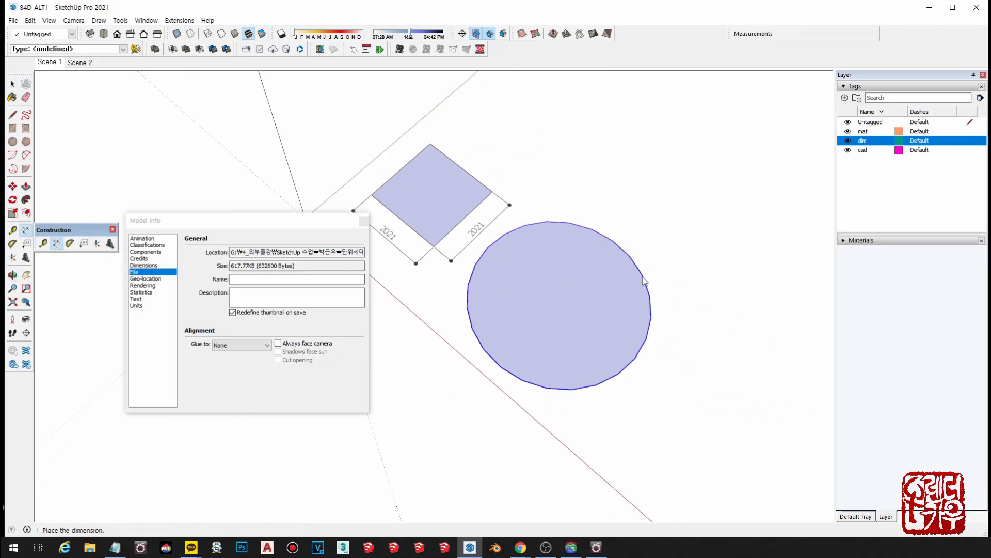
{"action": "left_click", "coordinate": [648, 223]}
{"action": "scroll", "coordinate": [647, 241], "scroll_direction": "down", "scroll_amount": 2}
{"action": "middle_click_drag", "start_coordinate": [661, 265], "coordinate": [649, 263]}
{"action": "scroll", "coordinate": [639, 240], "scroll_direction": "up", "scroll_amount": 3}
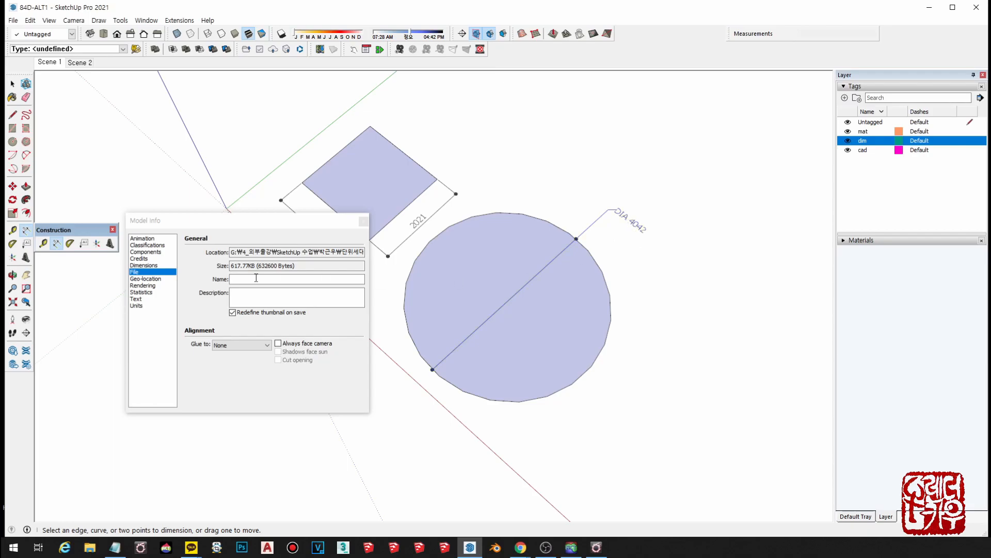
Draw a two-point arc with a radius of about 1483 mm beside the circle.
{"action": "left_click", "coordinate": [26, 154]}
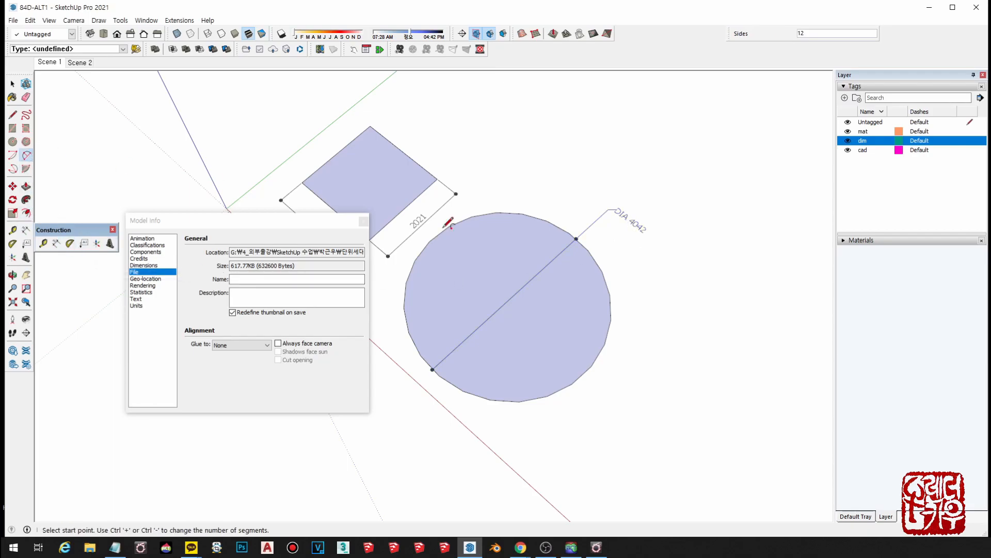
{"action": "left_click", "coordinate": [646, 402]}
{"action": "scroll", "coordinate": [645, 402], "scroll_direction": "down", "scroll_amount": 1}
{"action": "middle_click_drag", "start_coordinate": [627, 387], "coordinate": [535, 314], "text": "shift"}
{"action": "left_click", "coordinate": [678, 427]}
{"action": "left_click", "coordinate": [663, 334]}
Dimension the arc's radius, placing the label outside the curve.
{"action": "key", "text": "d"}
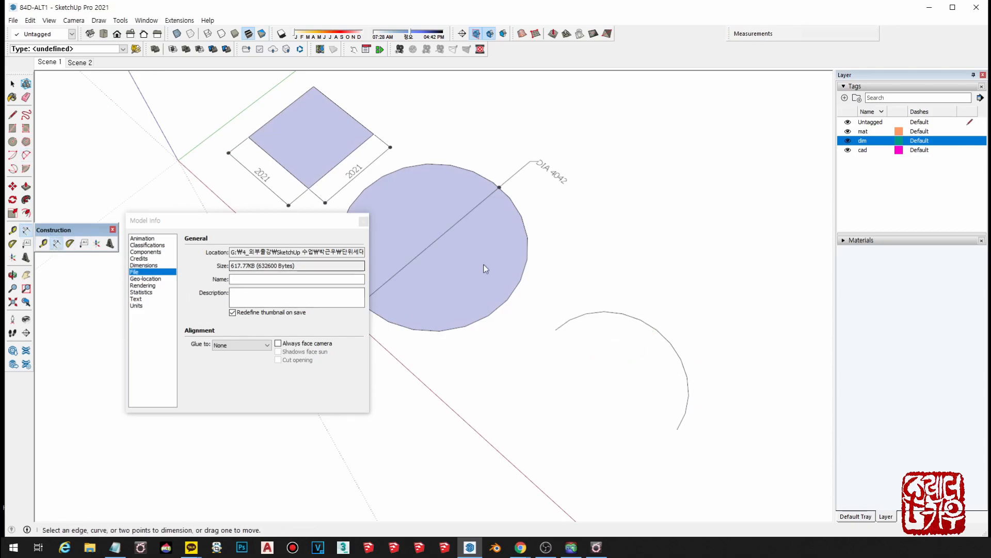
{"action": "left_click", "coordinate": [614, 313]}
{"action": "left_click", "coordinate": [671, 290]}
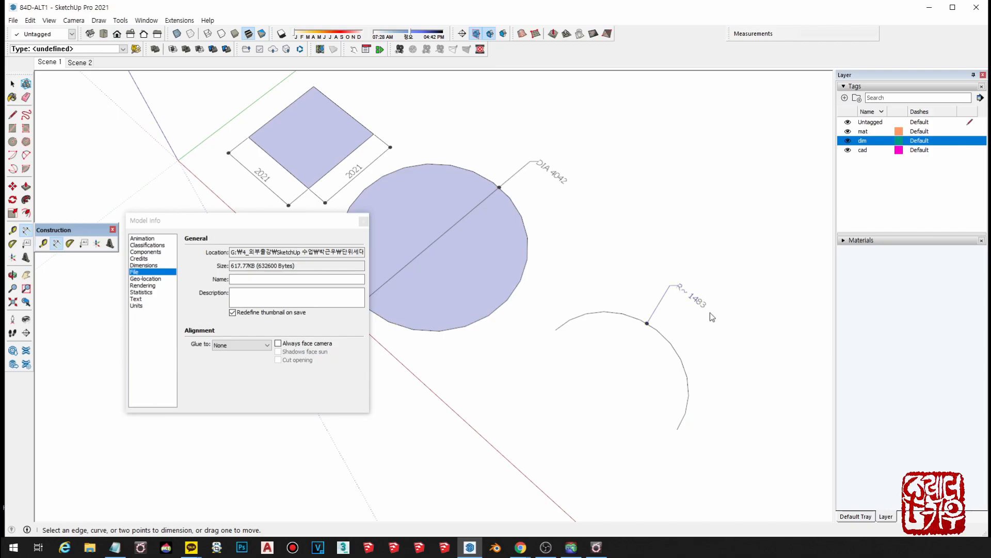
{"action": "middle_click_drag", "start_coordinate": [670, 298], "coordinate": [744, 417]}
{"action": "scroll", "coordinate": [740, 329], "scroll_direction": "down", "scroll_amount": 1}
{"action": "mouse_move", "coordinate": [625, 330]}
{"action": "middle_mouse_down"}
{"action": "mouse_move", "coordinate": [626, 317]}
{"action": "mouse_move", "coordinate": [627, 336]}
{"action": "middle_mouse_up"}
{"action": "key", "text": "space"}
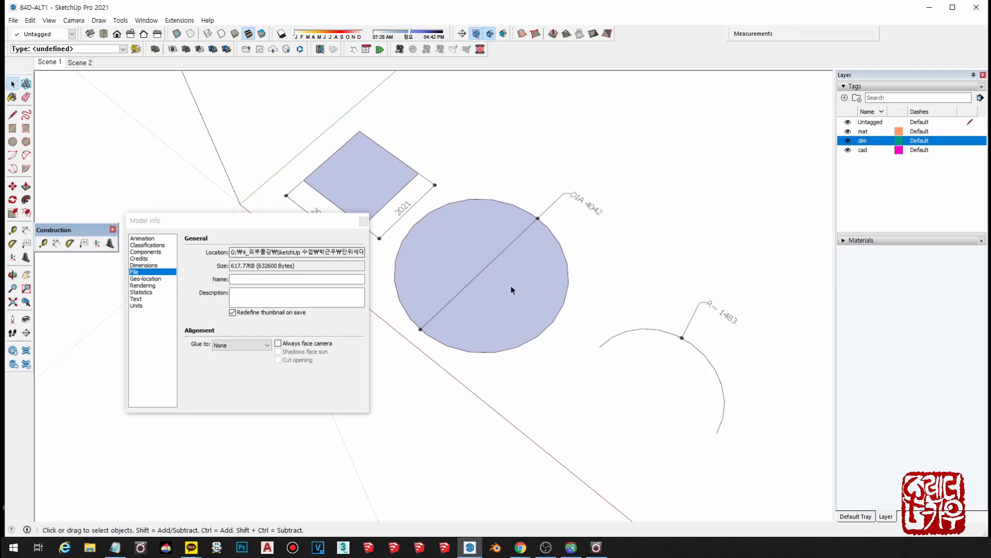
{"action": "middle_click_drag", "start_coordinate": [547, 289], "coordinate": [560, 296], "text": "shift"}
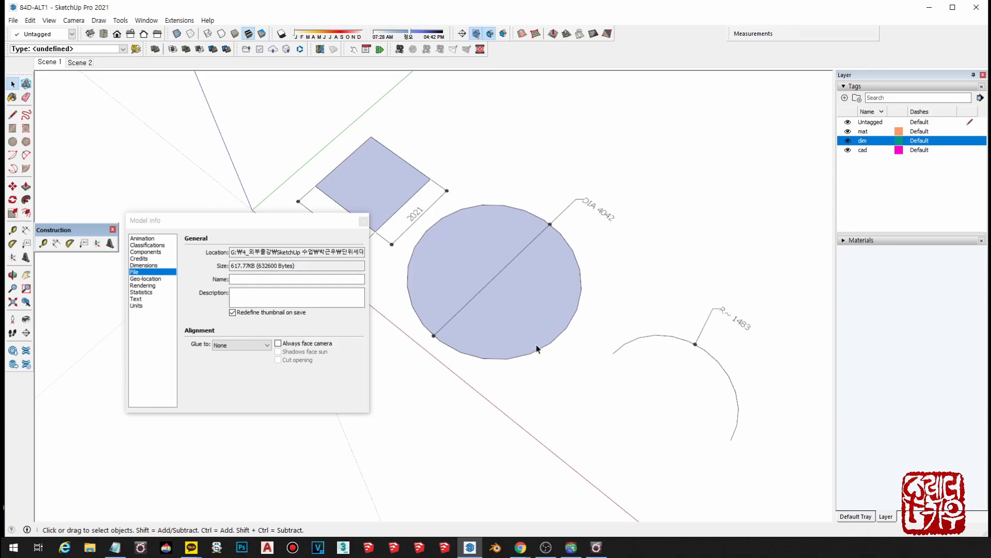
Bring up the Dimensions settings in Model Info, close the window and reopen it on the same page.
{"action": "left_click", "coordinate": [144, 265]}
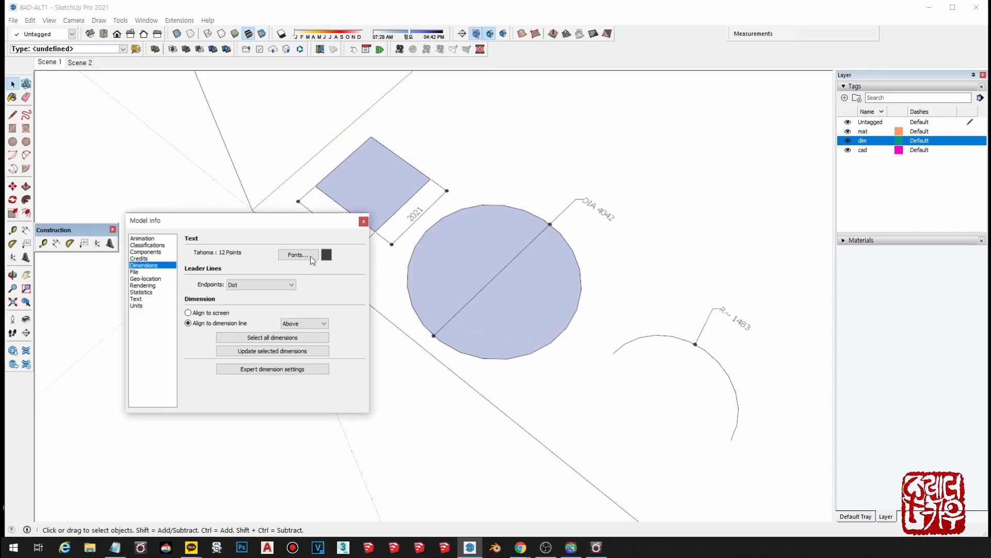
{"action": "left_click", "coordinate": [363, 221]}
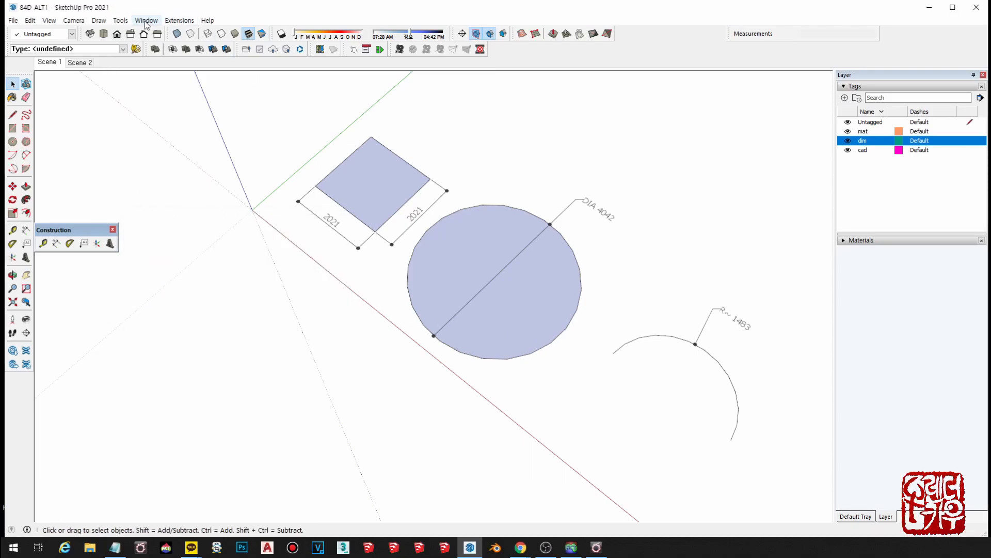
{"action": "left_click", "coordinate": [146, 21]}
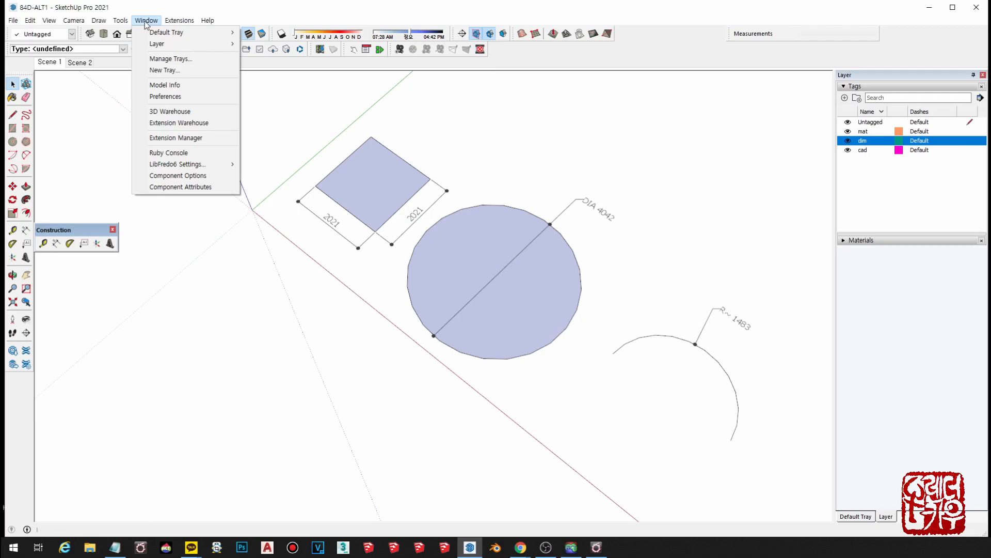
{"action": "left_click", "coordinate": [169, 86]}
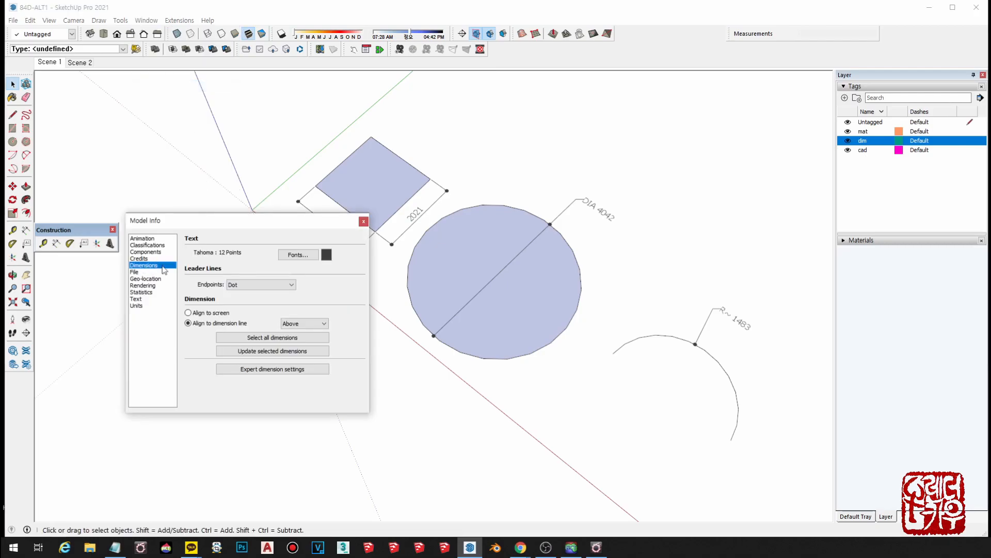
{"action": "mouse_move", "coordinate": [491, 270]}
{"action": "middle_mouse_down", "text": "shift"}
{"action": "mouse_move", "coordinate": [624, 281]}
{"action": "mouse_move", "coordinate": [581, 302]}
{"action": "middle_mouse_up", "text": "shift"}
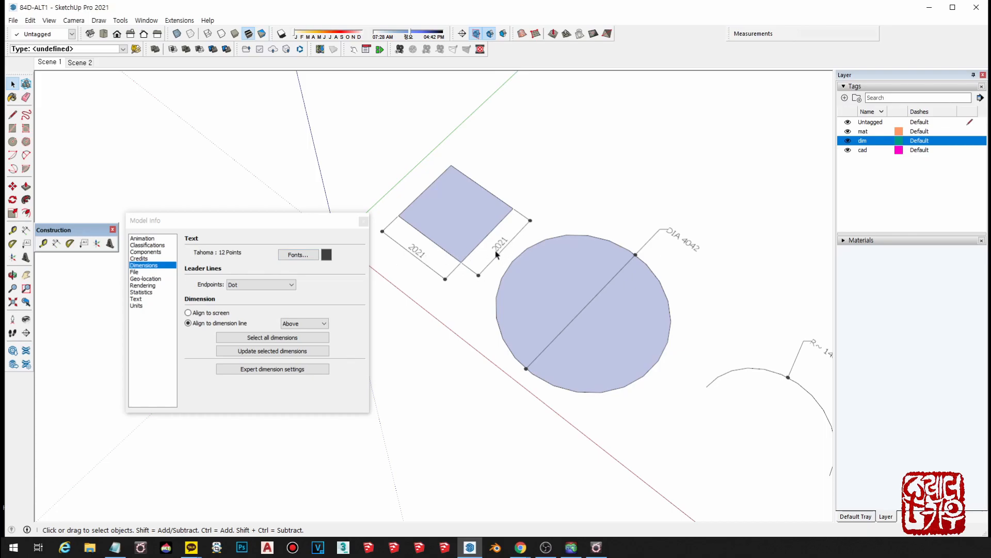
Set the dimension text font to 휴먼모음T at 12 points and update all dimensions in the model with it.
{"action": "left_click", "coordinate": [298, 255]}
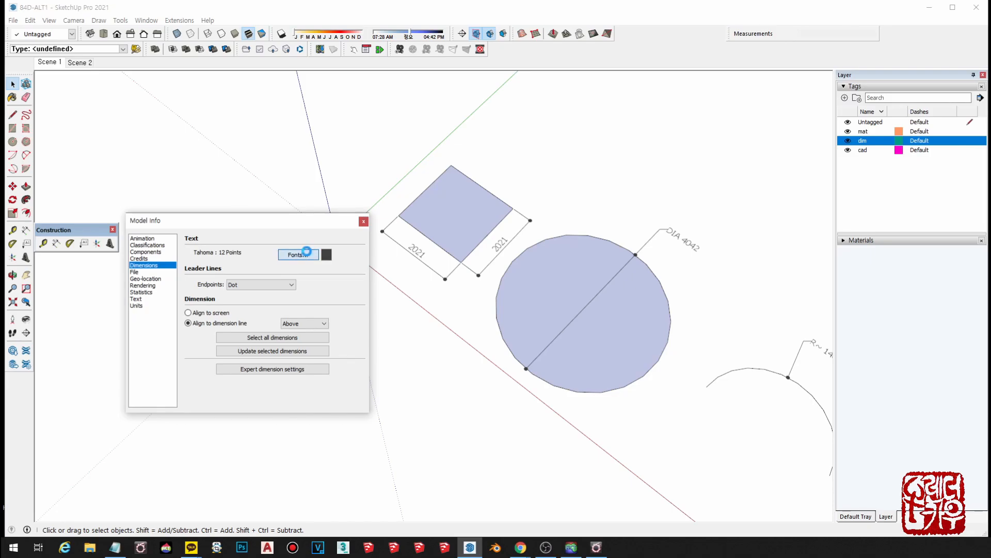
{"action": "left_click_drag", "start_coordinate": [239, 241], "coordinate": [497, 245]}
{"action": "scroll", "coordinate": [480, 308], "scroll_direction": "up", "scroll_amount": 1}
{"action": "scroll", "coordinate": [480, 308], "scroll_direction": "up", "scroll_amount": 4}
{"action": "scroll", "coordinate": [480, 304], "scroll_direction": "down", "scroll_amount": 10}
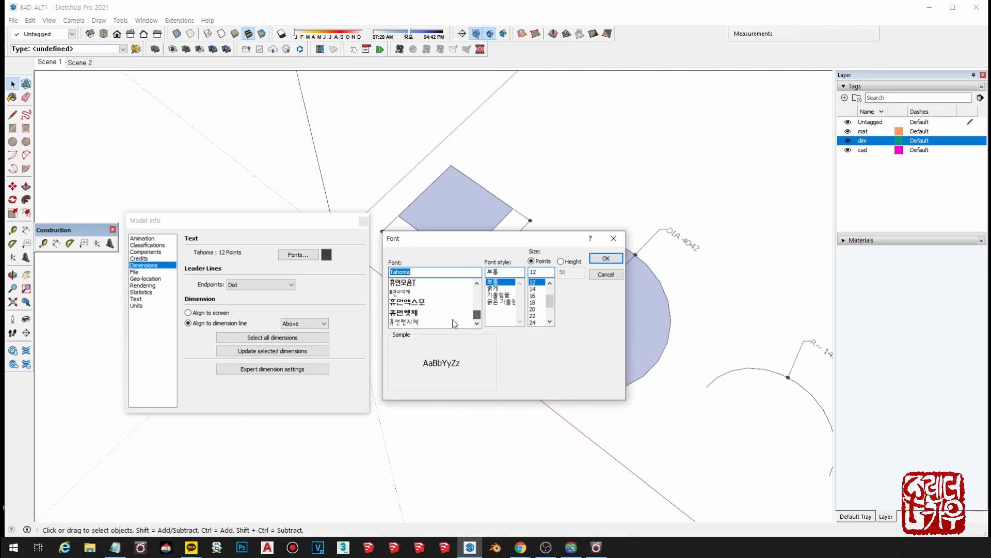
{"action": "left_click", "coordinate": [419, 283]}
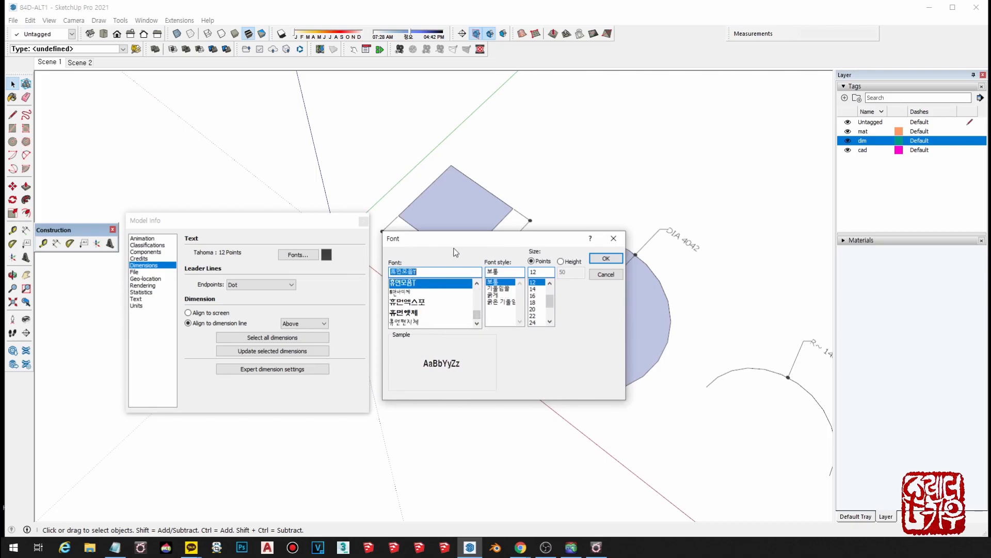
{"action": "left_click", "coordinate": [606, 258]}
{"action": "middle_click_drag", "start_coordinate": [582, 316], "coordinate": [531, 319], "text": "shift"}
{"action": "middle_click_drag", "start_coordinate": [460, 268], "coordinate": [484, 258], "text": "shift"}
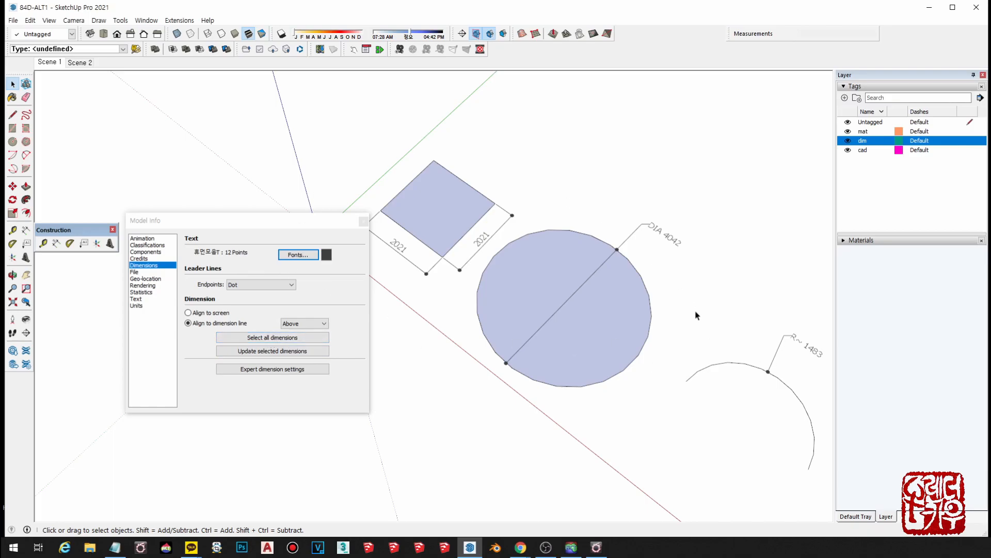
{"action": "left_click", "coordinate": [272, 338]}
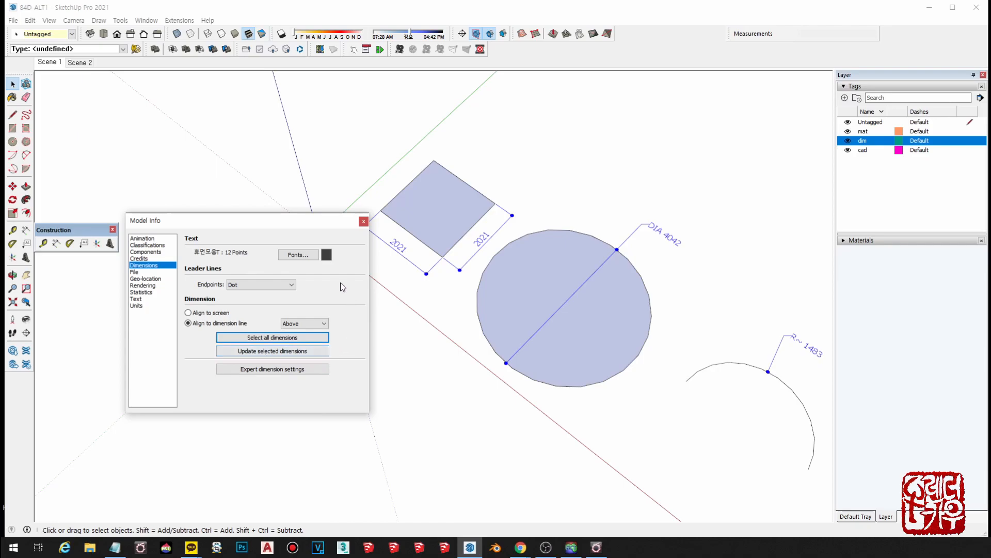
{"action": "left_click", "coordinate": [276, 352]}
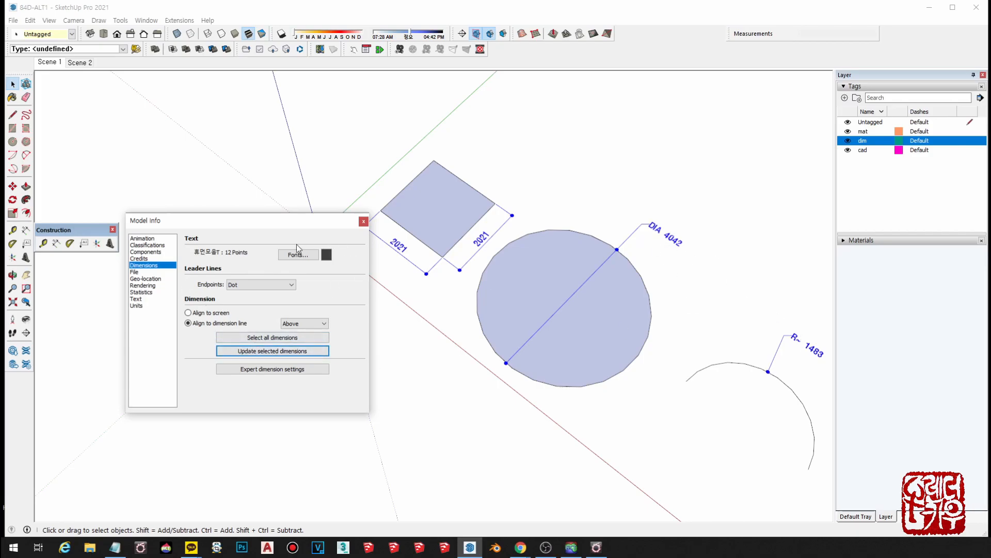
Set the dimension text font to 돋움 and update only the circle's diameter dimension with it.
{"action": "left_click", "coordinate": [287, 255]}
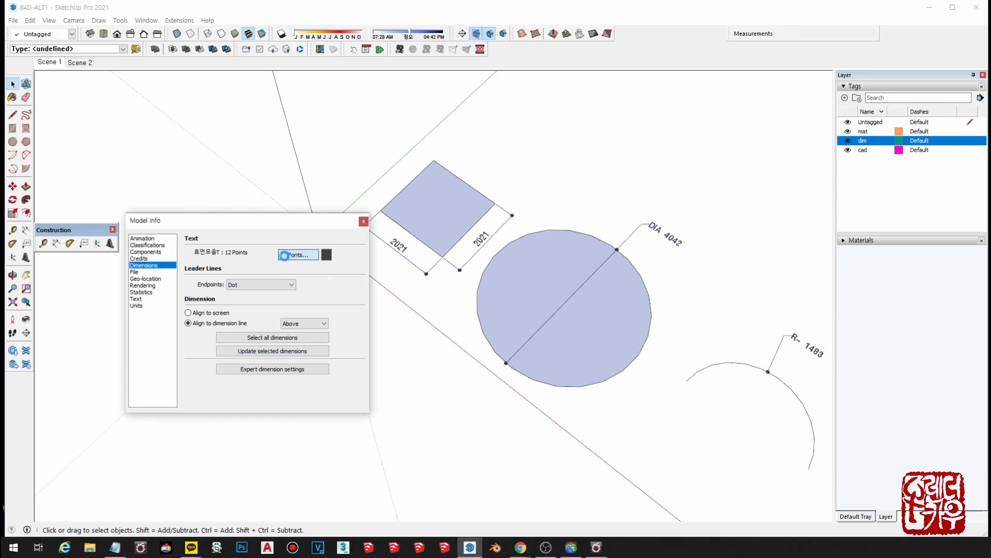
{"action": "left_click_drag", "start_coordinate": [220, 312], "coordinate": [222, 310]}
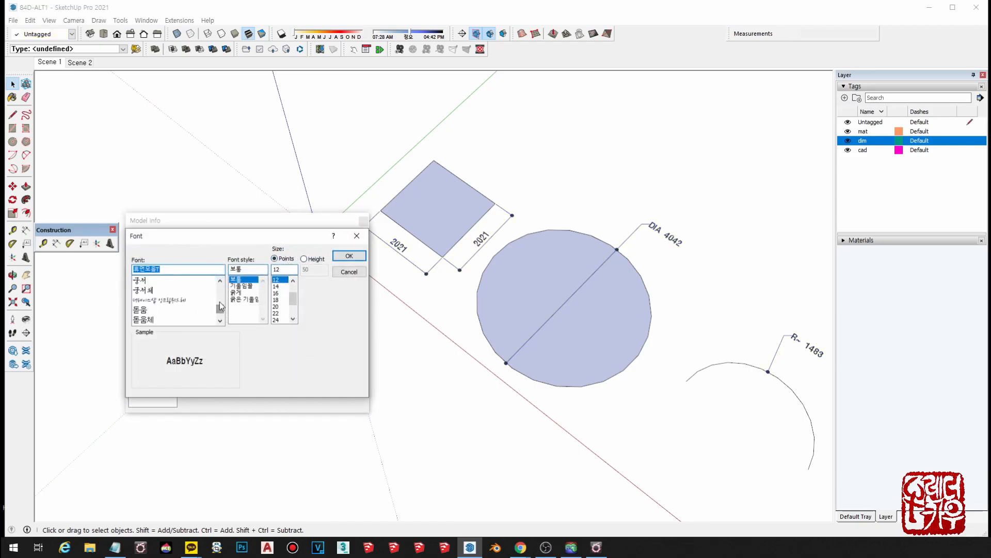
{"action": "left_click", "coordinate": [141, 311]}
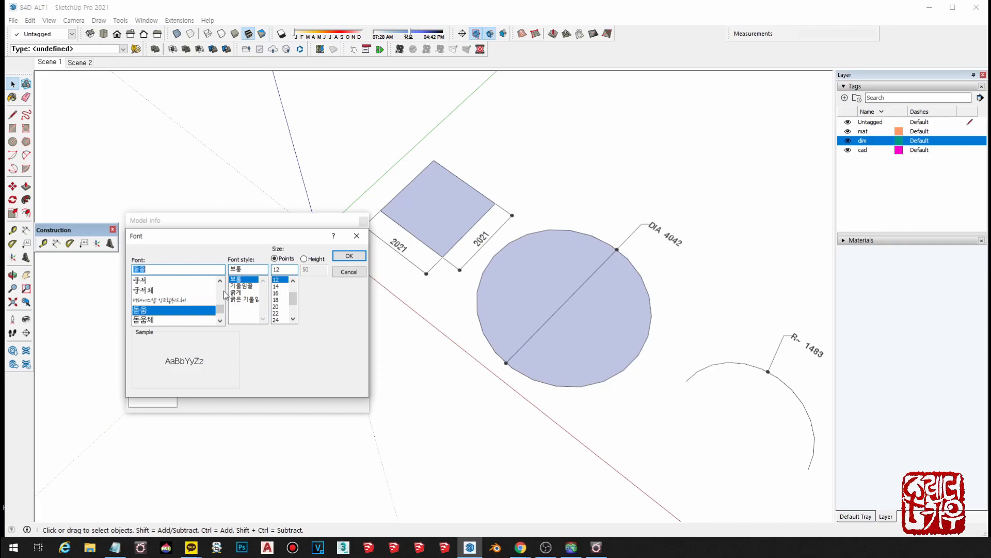
{"action": "left_click", "coordinate": [349, 257]}
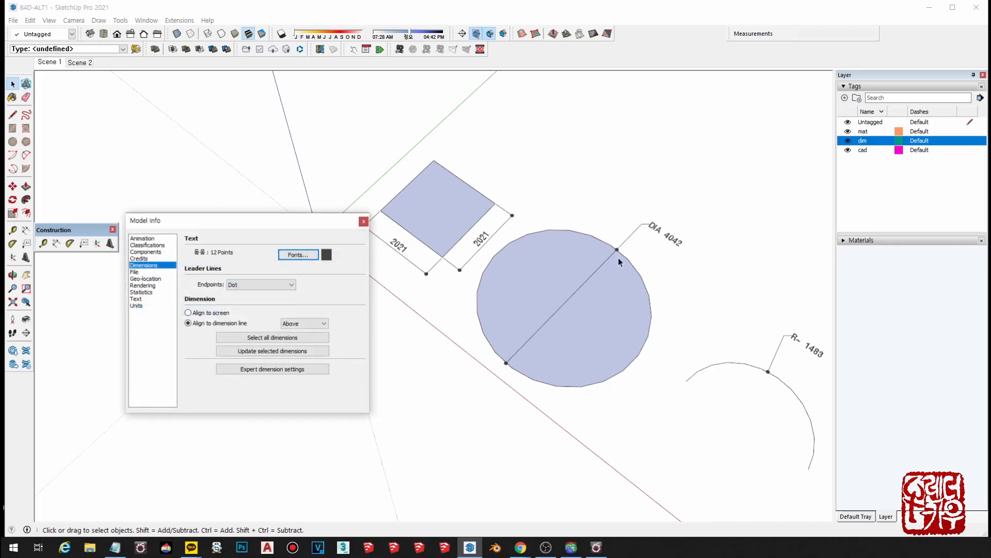
{"action": "left_click", "coordinate": [652, 221]}
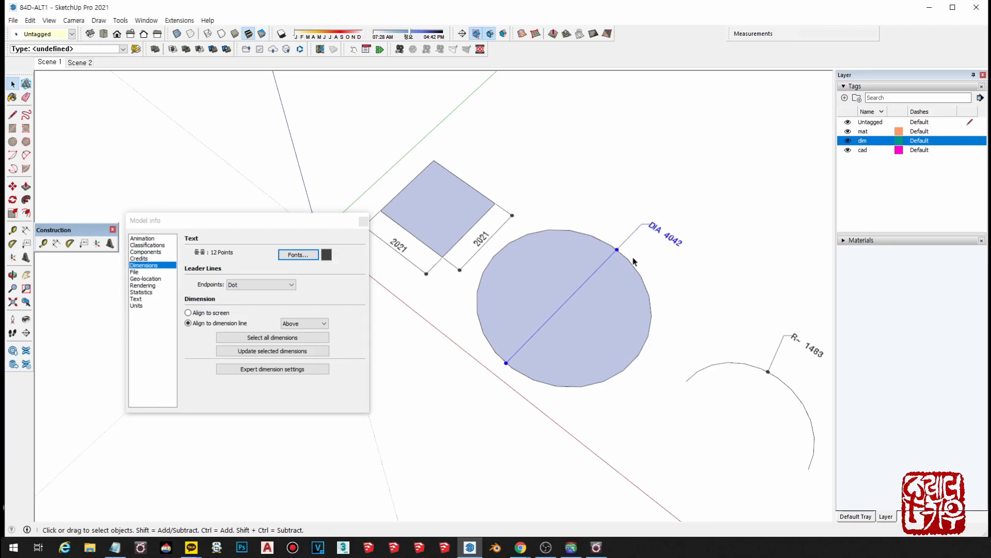
{"action": "left_click", "coordinate": [284, 351]}
{"action": "left_click", "coordinate": [738, 304]}
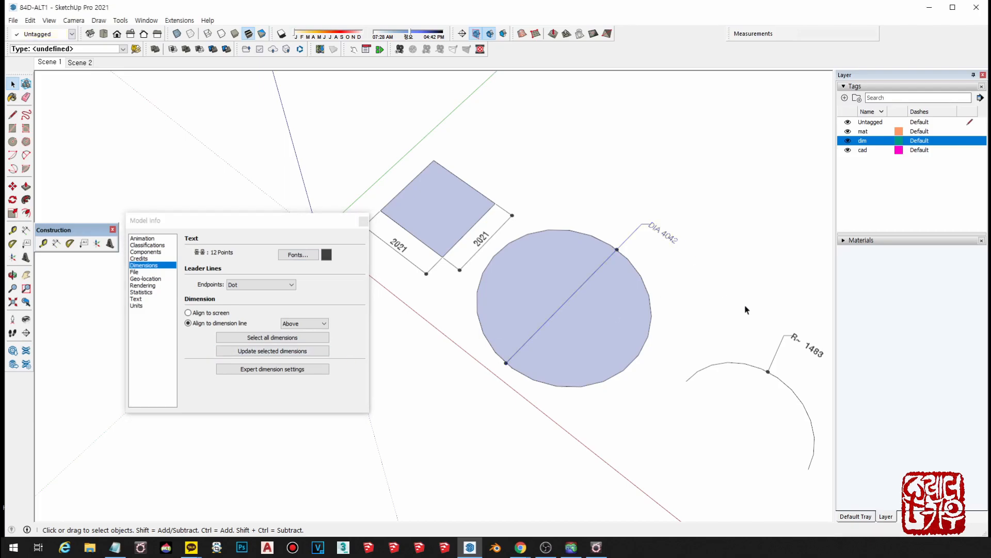
Select all dimensions in the model and update them to the 돋움 font.
{"action": "left_click", "coordinate": [810, 354]}
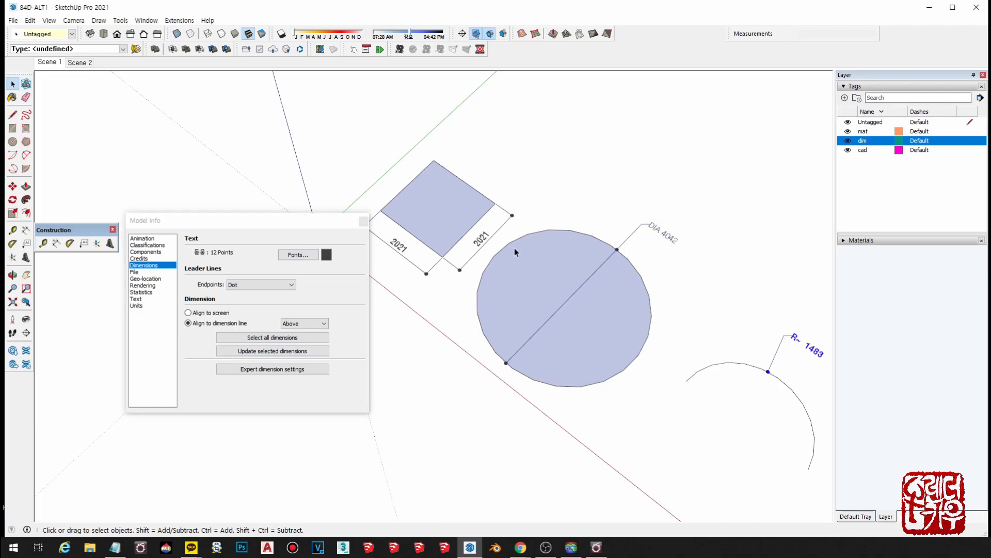
{"action": "left_click", "coordinate": [484, 249], "text": "ctrl"}
{"action": "left_click", "coordinate": [398, 382]}
{"action": "left_click", "coordinate": [276, 337]}
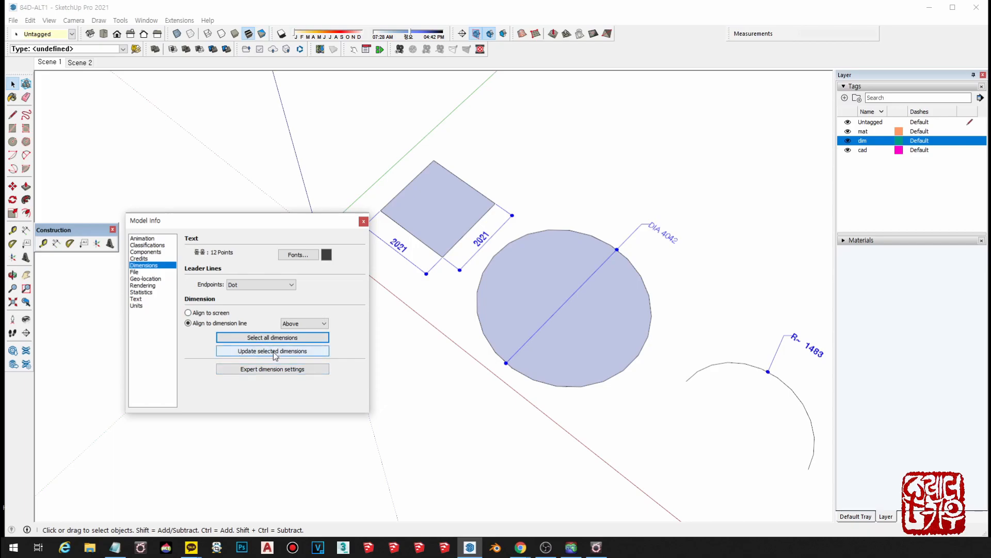
{"action": "left_click", "coordinate": [235, 350]}
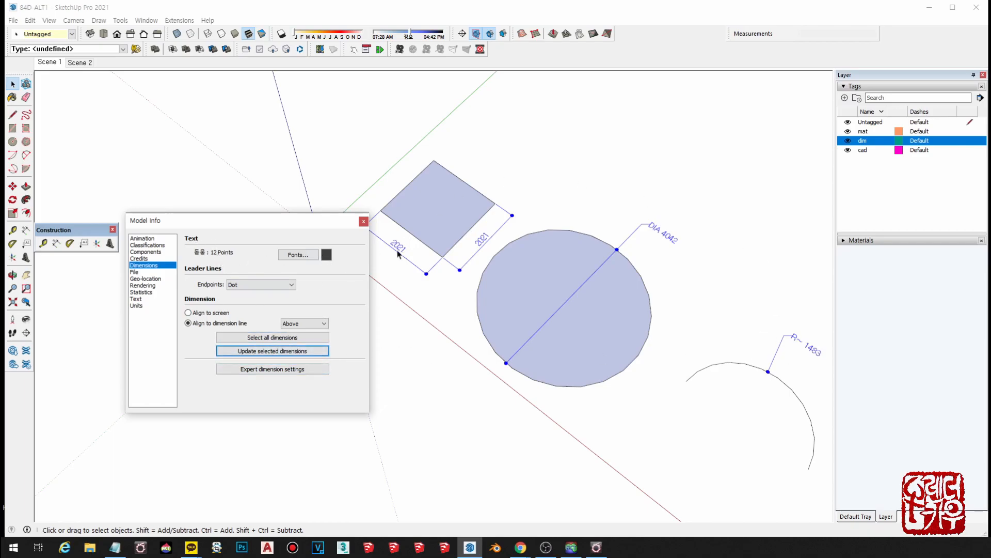
{"action": "left_click", "coordinate": [473, 459]}
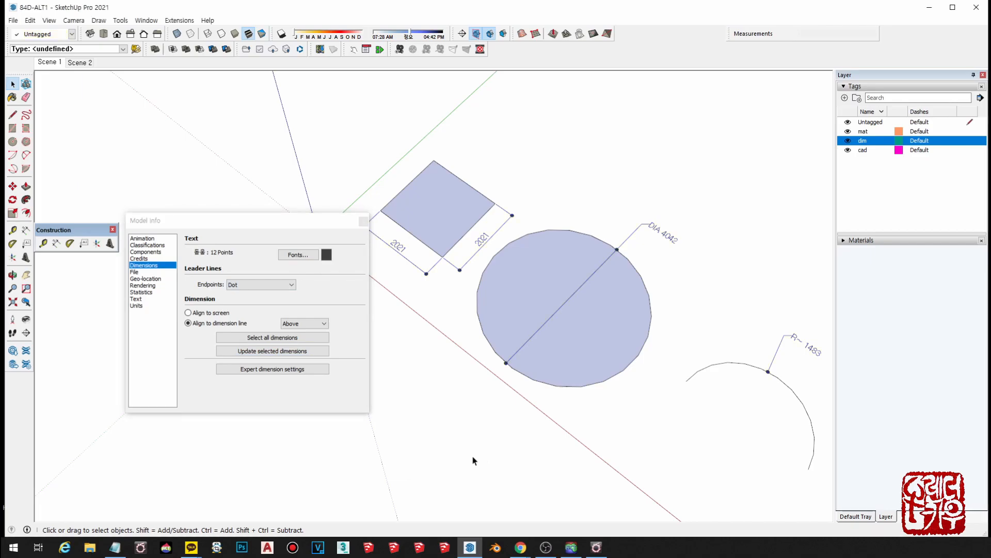
Set the dimension color to bright red and update all dimensions with it.
{"action": "left_click", "coordinate": [326, 256]}
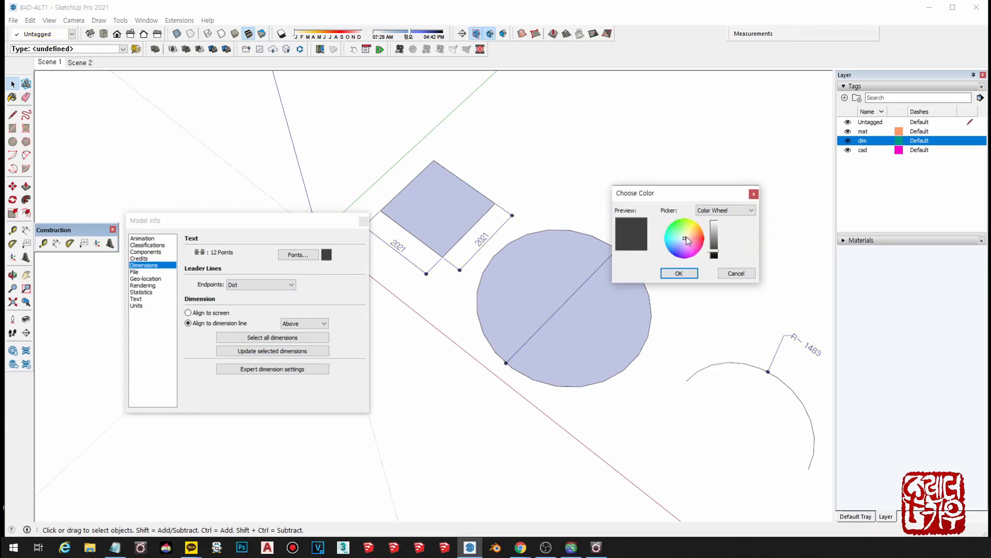
{"action": "left_click", "coordinate": [702, 239]}
{"action": "left_click_drag", "start_coordinate": [716, 252], "coordinate": [715, 210]}
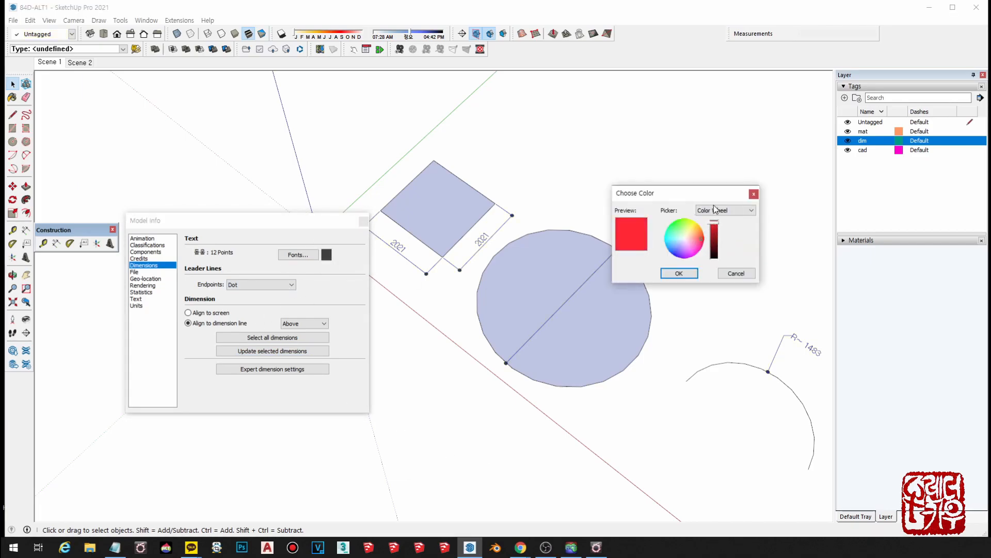
{"action": "left_click", "coordinate": [669, 274]}
{"action": "left_click", "coordinate": [538, 449]}
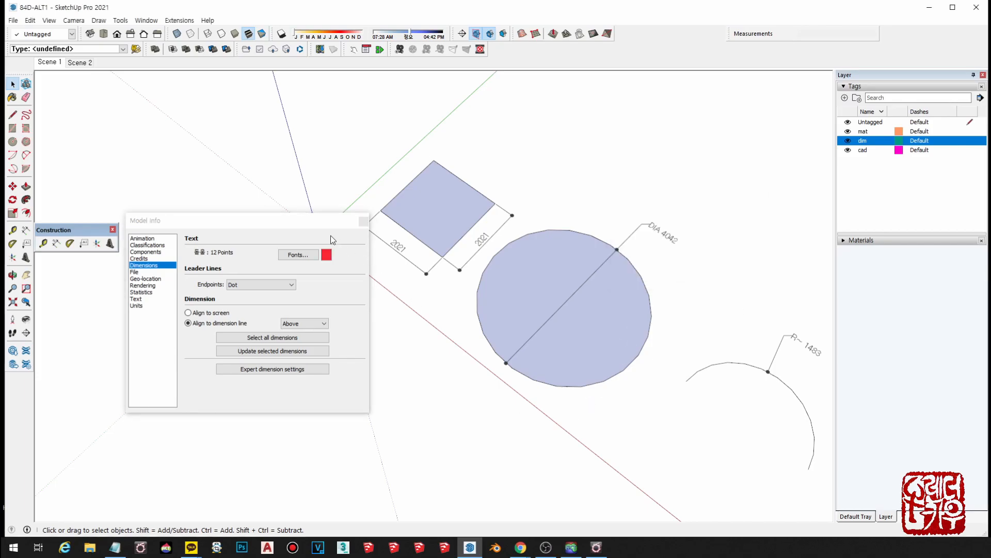
{"action": "left_click", "coordinate": [326, 338]}
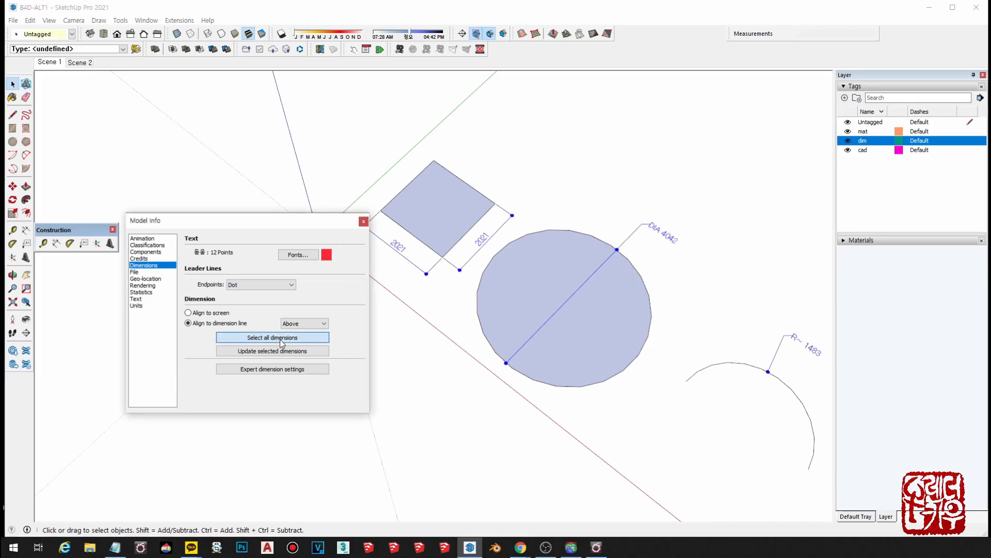
{"action": "left_click", "coordinate": [282, 353]}
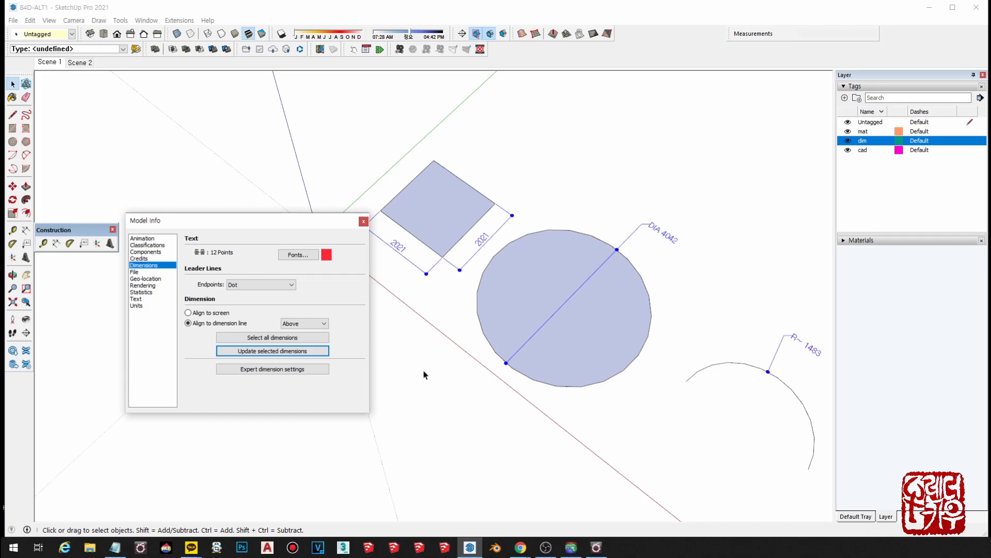
{"action": "left_click", "coordinate": [423, 351]}
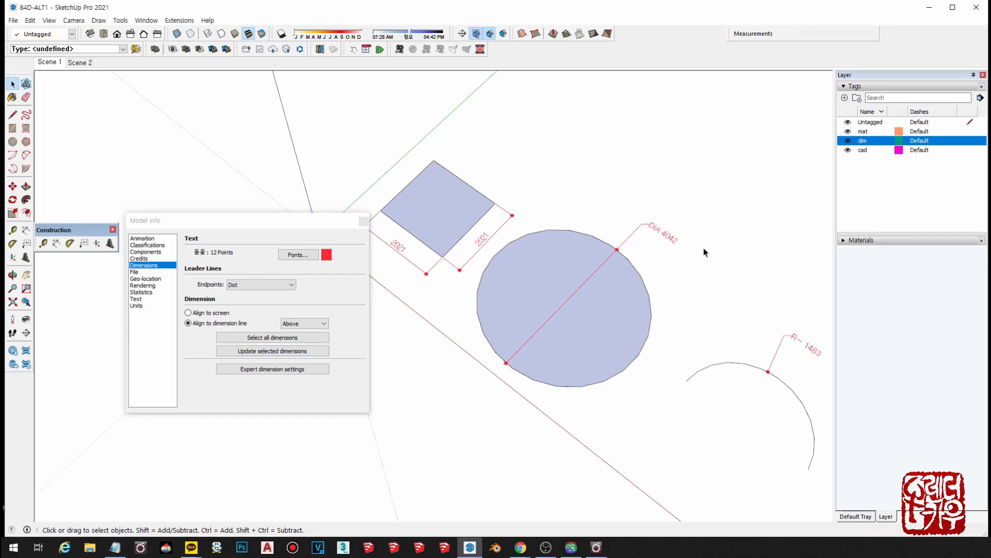
Darken the dimension color to a nearly black red and update all dimensions with it.
{"action": "left_click", "coordinate": [326, 254]}
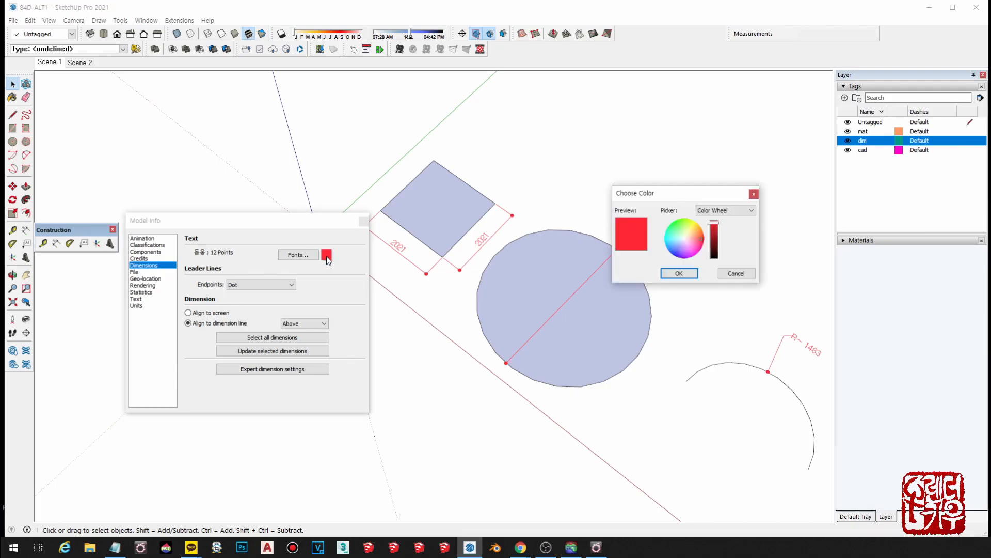
{"action": "left_click", "coordinate": [713, 248]}
{"action": "left_click_drag", "start_coordinate": [714, 247], "coordinate": [714, 251]}
{"action": "left_click", "coordinate": [296, 333]}
{"action": "left_click", "coordinate": [678, 273]}
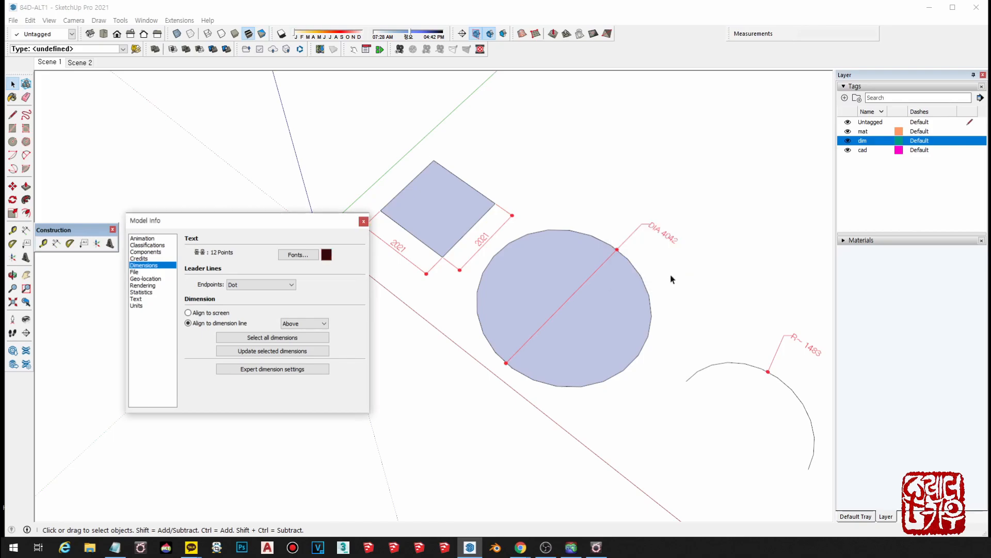
{"action": "left_click", "coordinate": [274, 347]}
{"action": "left_click", "coordinate": [553, 394]}
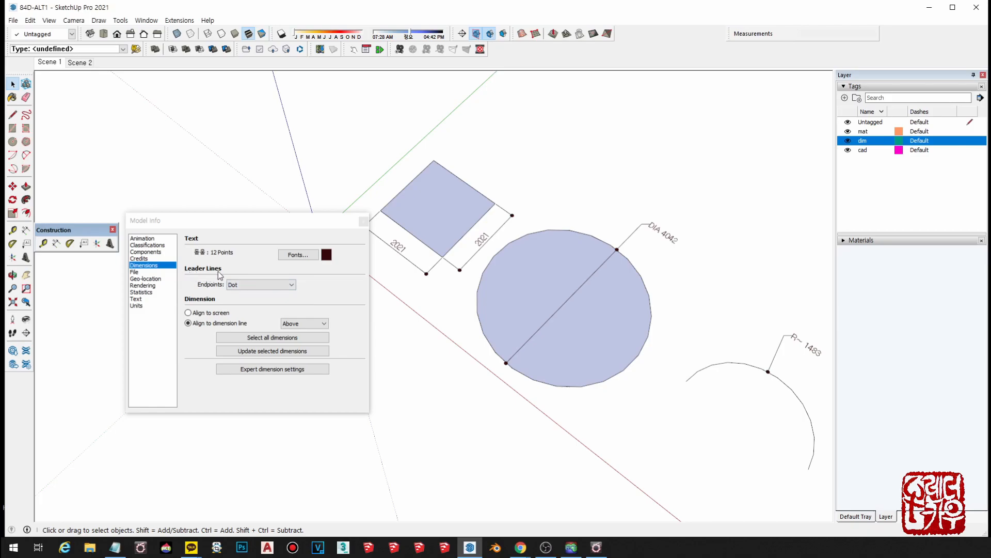
Set the dimension endpoints to Slash and update only the square's dimension on the side not facing the circle.
{"action": "mouse_move", "coordinate": [411, 303]}
{"action": "middle_mouse_down", "text": "shift"}
{"action": "mouse_move", "coordinate": [399, 313]}
{"action": "mouse_move", "coordinate": [412, 318]}
{"action": "middle_mouse_up", "text": "shift"}
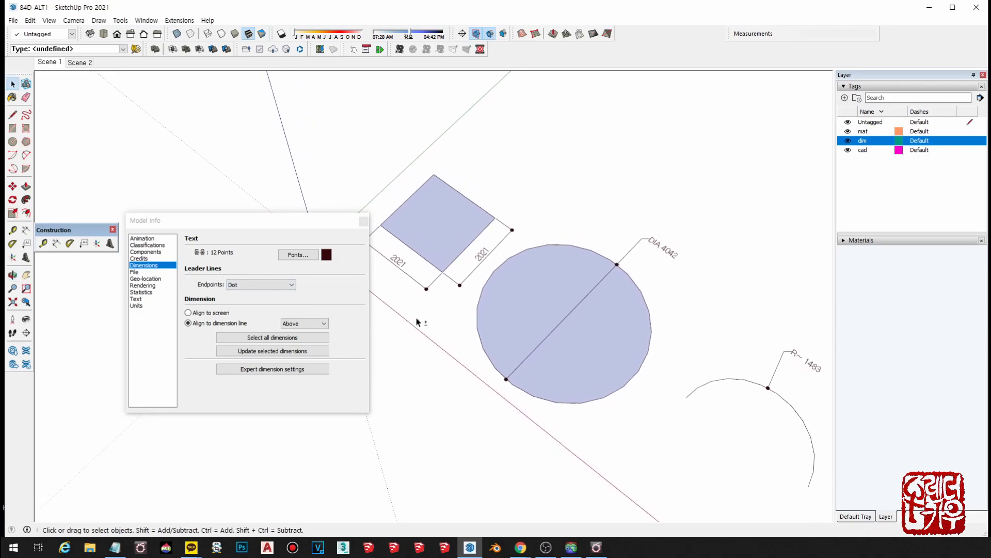
{"action": "mouse_move", "coordinate": [493, 267]}
{"action": "middle_mouse_down", "text": "shift"}
{"action": "mouse_move", "coordinate": [560, 297]}
{"action": "mouse_move", "coordinate": [488, 335]}
{"action": "mouse_move", "coordinate": [516, 329]}
{"action": "middle_mouse_up", "text": "shift"}
{"action": "scroll", "coordinate": [512, 304], "scroll_direction": "up", "scroll_amount": 5}
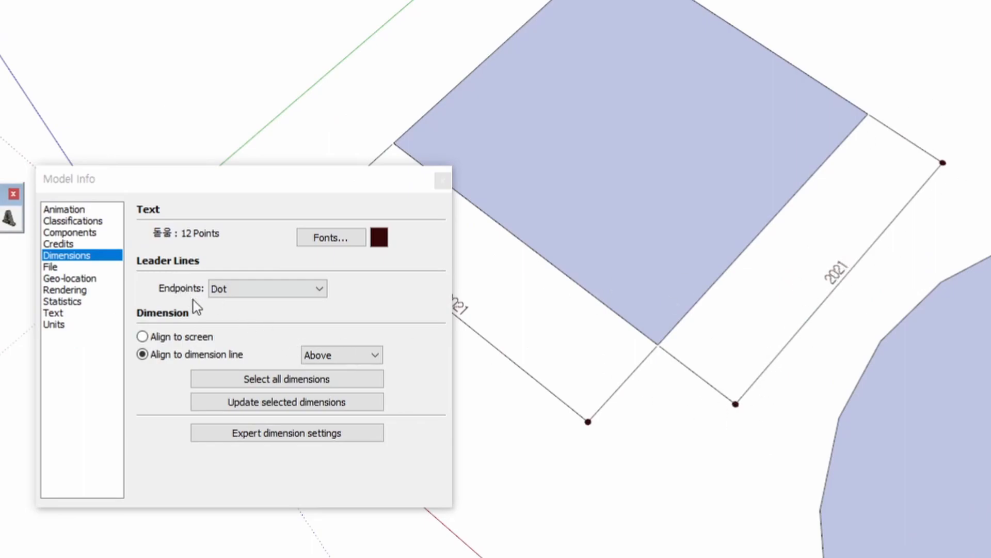
{"action": "middle_click_drag", "start_coordinate": [755, 380], "coordinate": [827, 379], "text": "shift"}
{"action": "middle_click_drag", "start_coordinate": [593, 317], "coordinate": [655, 329], "text": "shift"}
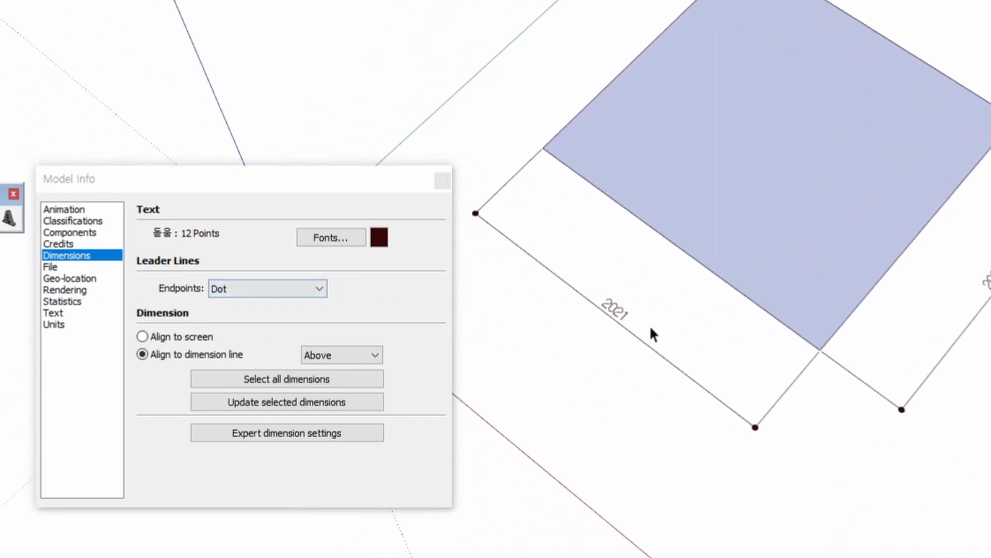
{"action": "left_click", "coordinate": [302, 291]}
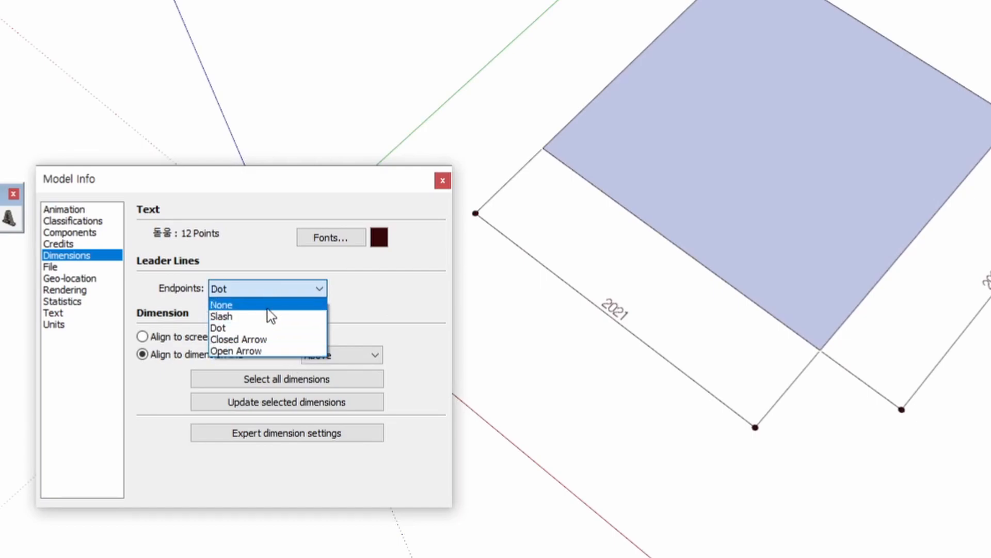
{"action": "left_click", "coordinate": [270, 316]}
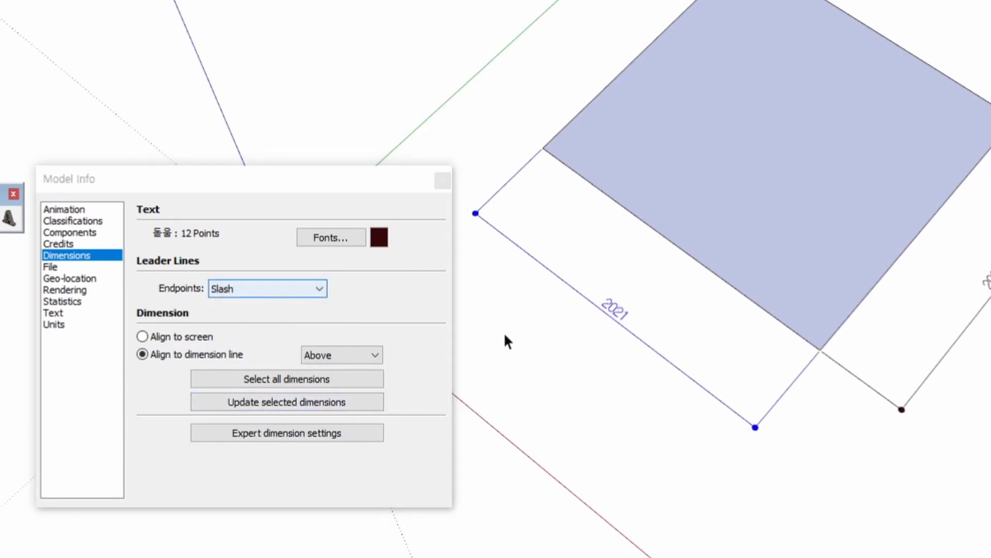
{"action": "left_click", "coordinate": [320, 411]}
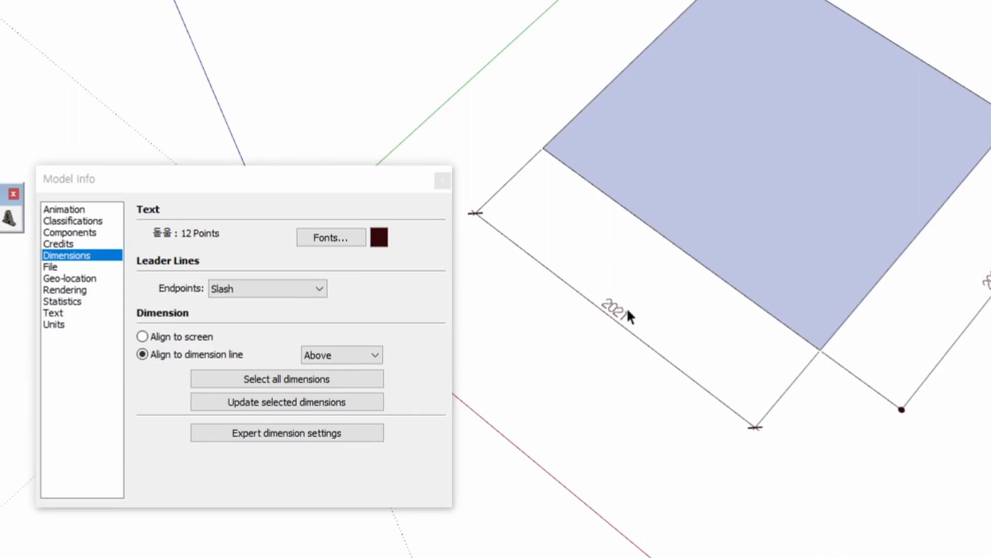
{"action": "left_click", "coordinate": [971, 314]}
{"action": "left_click", "coordinate": [232, 294]}
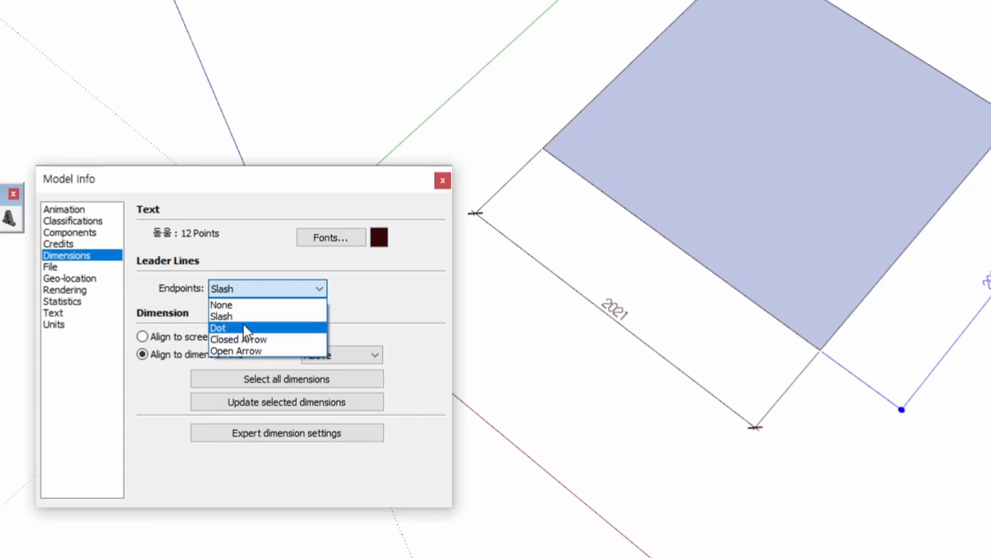
{"action": "left_click", "coordinate": [621, 556]}
Copy the square's face along the green axis to the empty area beyond the original square.
{"action": "scroll", "coordinate": [646, 309], "scroll_direction": "down", "scroll_amount": 5}
{"action": "left_click", "coordinate": [746, 247]}
{"action": "middle_click_drag", "start_coordinate": [746, 247], "coordinate": [684, 281], "text": "shift"}
{"action": "key", "text": "m"}
{"action": "key", "text": "ctrl"}
{"action": "left_click", "coordinate": [888, 229]}
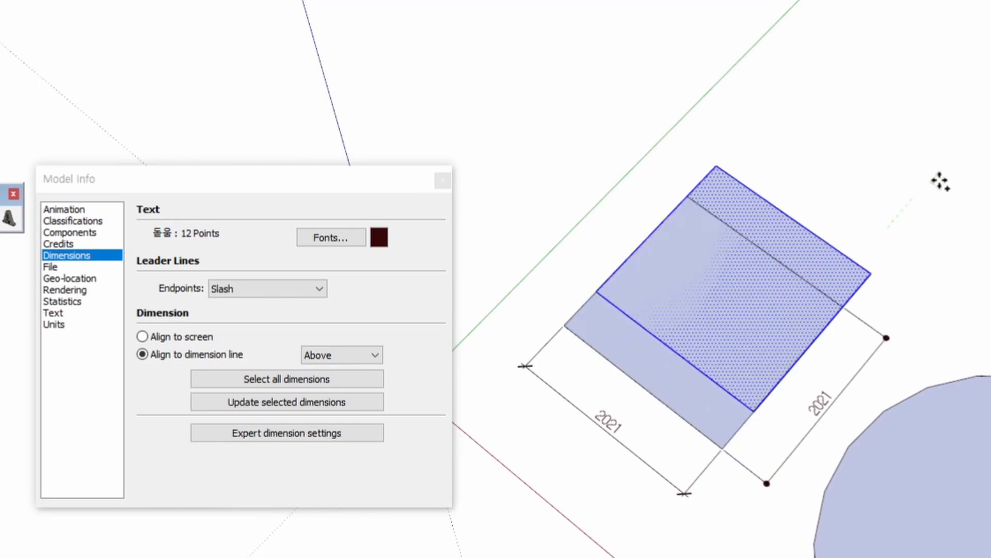
{"action": "left_click", "coordinate": [989, 4]}
{"action": "middle_click_drag", "start_coordinate": [989, 4], "coordinate": [980, 16], "text": "shift"}
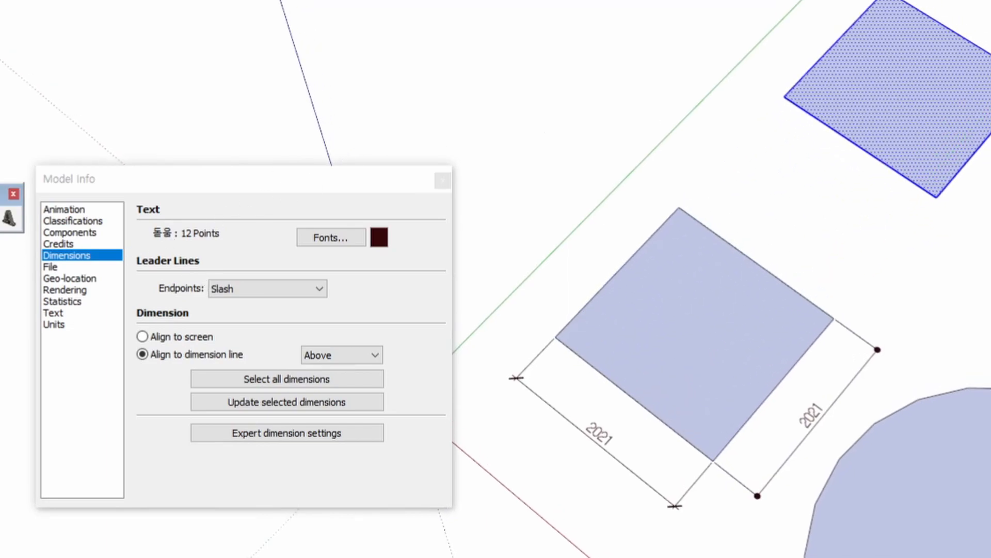
Dimension the two adjacent sides of the copied square, placing both dimension lines outside its edges.
{"action": "left_click", "coordinate": [784, 101]}
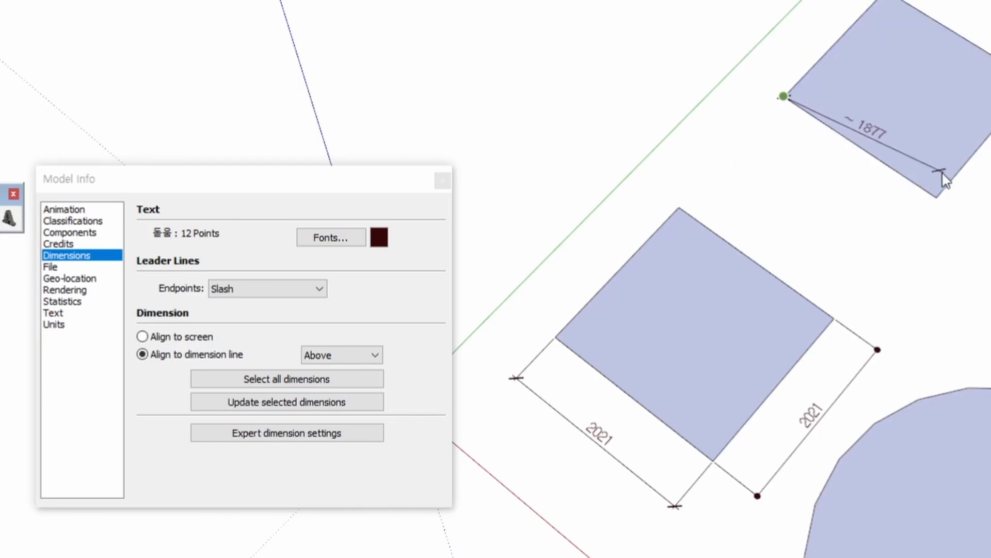
{"action": "left_click", "coordinate": [937, 198]}
{"action": "left_click", "coordinate": [868, 237]}
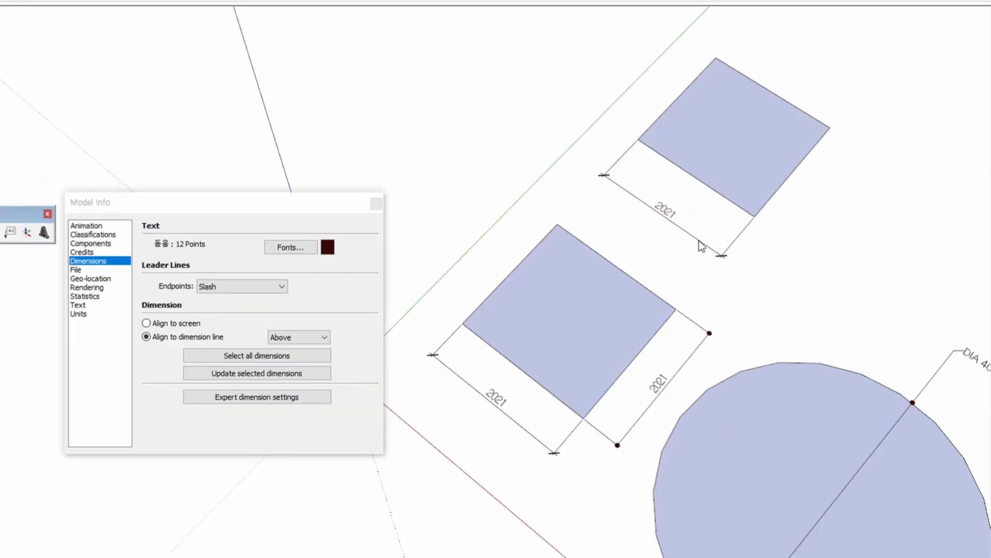
{"action": "left_click", "coordinate": [754, 217]}
{"action": "left_click", "coordinate": [829, 128]}
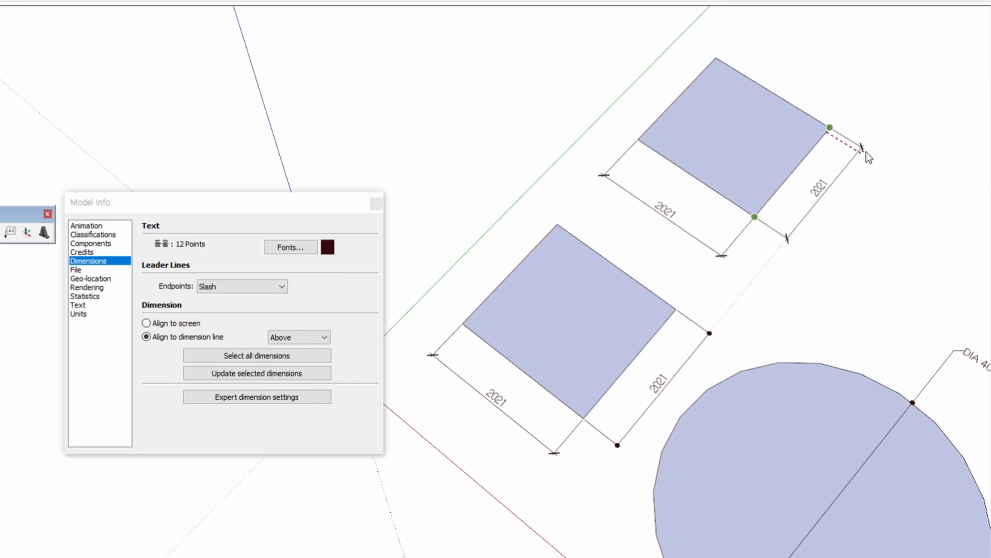
{"action": "left_click", "coordinate": [869, 153]}
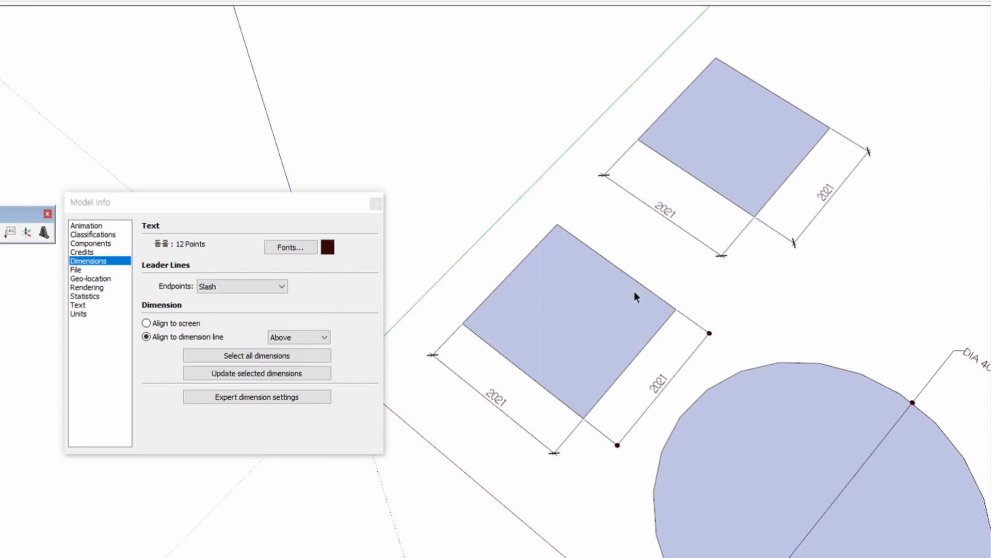
Set the dimension endpoints to Closed Arrow and update only the copied square's dimension facing the original square.
{"action": "left_click", "coordinate": [272, 291]}
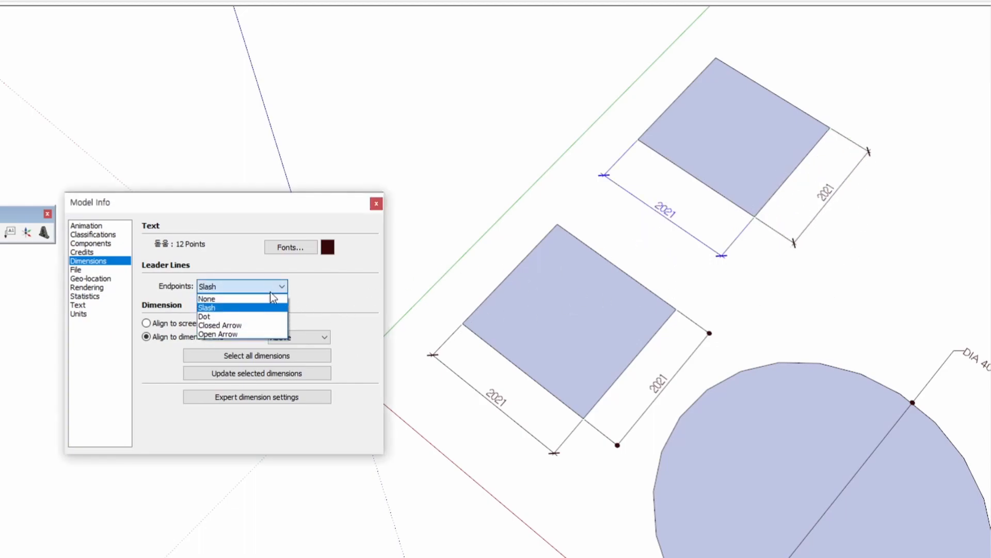
{"action": "left_click", "coordinate": [240, 328]}
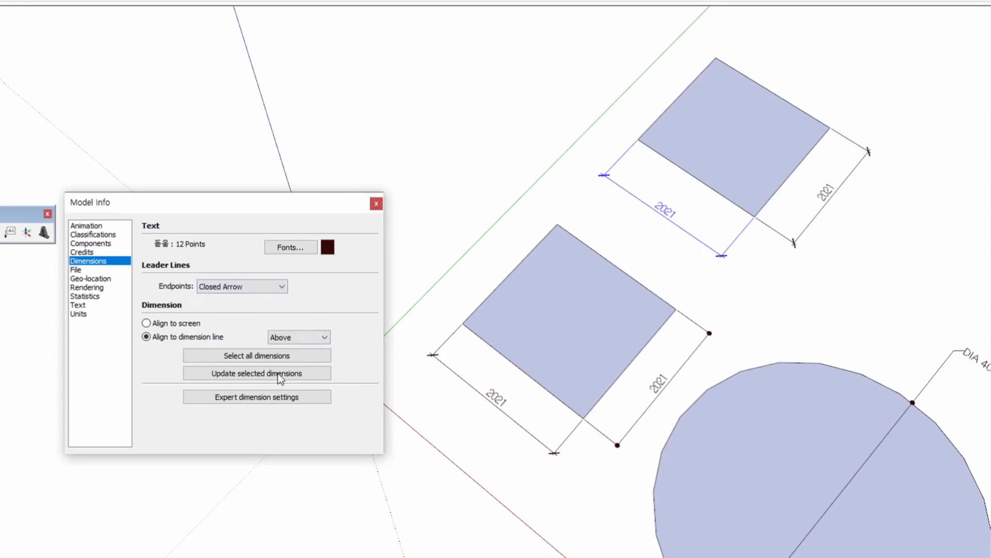
{"action": "left_click", "coordinate": [247, 378]}
{"action": "left_click", "coordinate": [777, 321]}
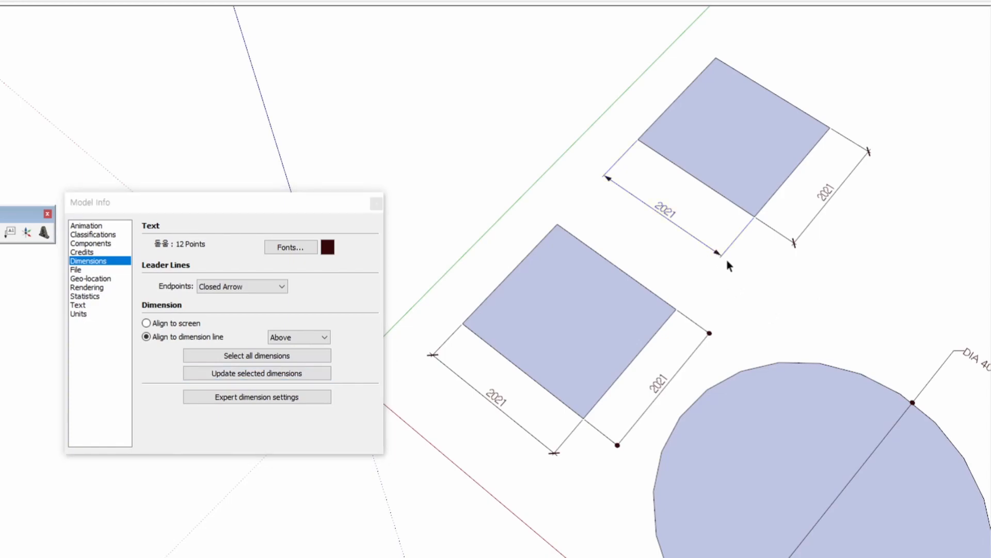
Set the dimension endpoints to Open Arrow and update only the copied square's other side dimension.
{"action": "left_click", "coordinate": [830, 187]}
{"action": "left_click", "coordinate": [228, 287]}
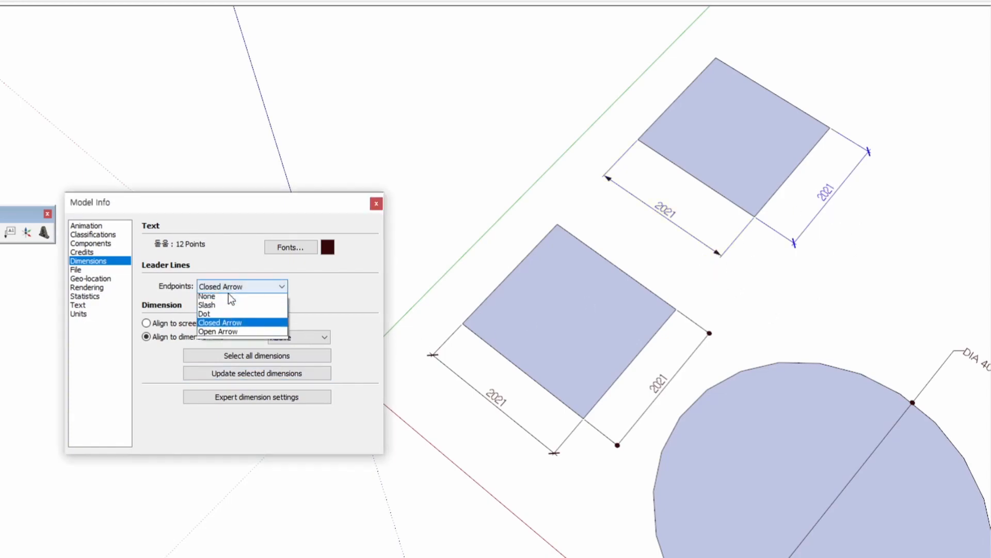
{"action": "left_click", "coordinate": [237, 333]}
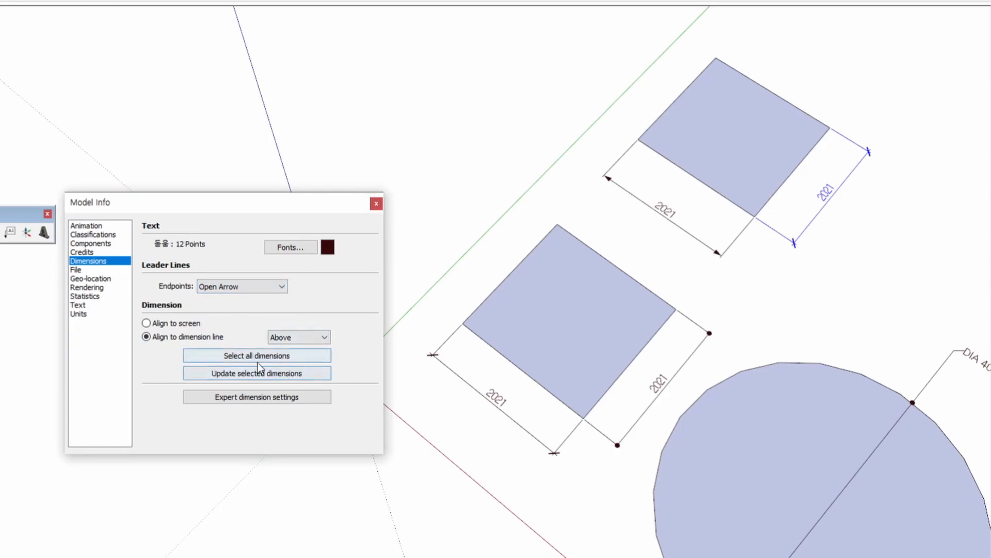
{"action": "left_click", "coordinate": [266, 380]}
{"action": "left_click", "coordinate": [738, 301]}
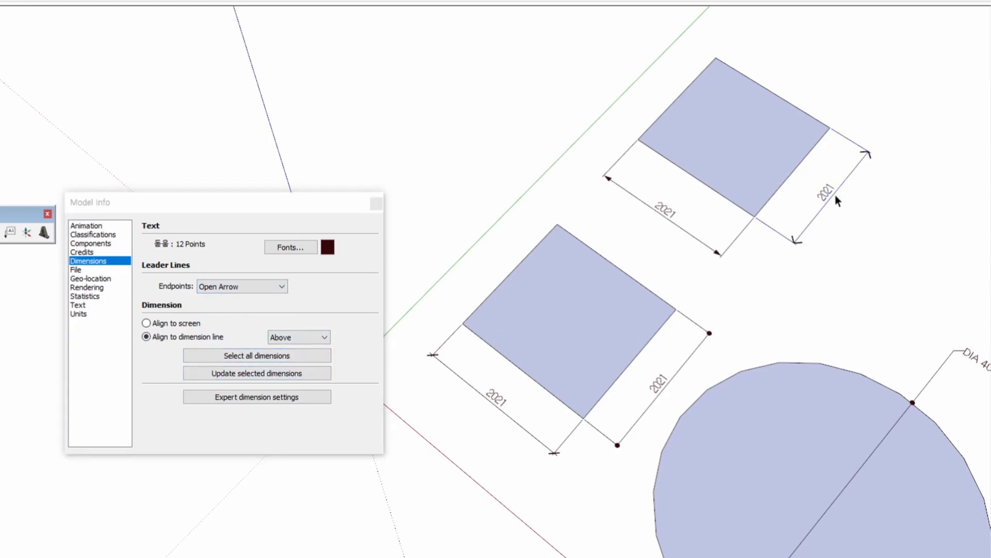
Look over the dimension endpoint styles on both squares and check the dimension font settings.
{"action": "middle_click_drag", "start_coordinate": [700, 454], "coordinate": [663, 433]}
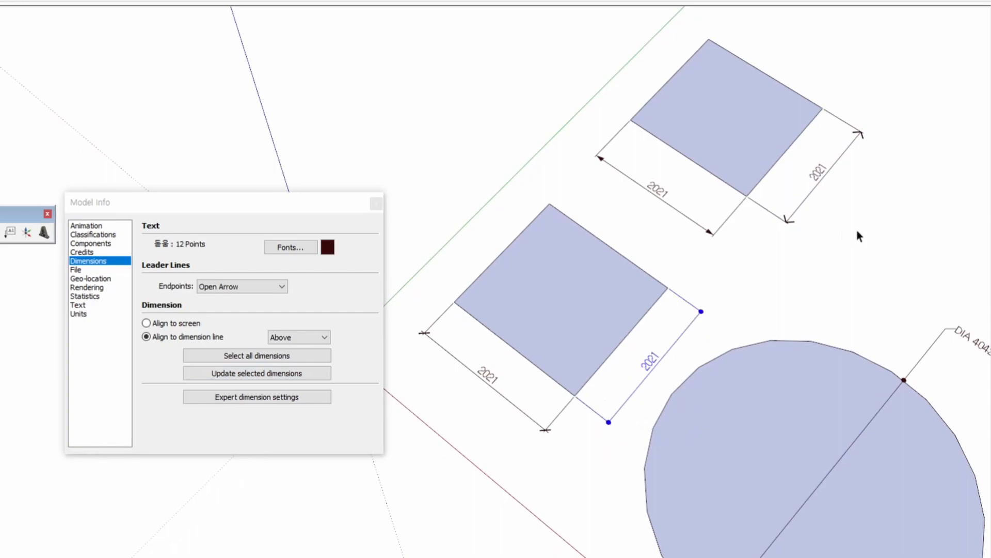
{"action": "middle_click_drag", "start_coordinate": [761, 250], "coordinate": [515, 342]}
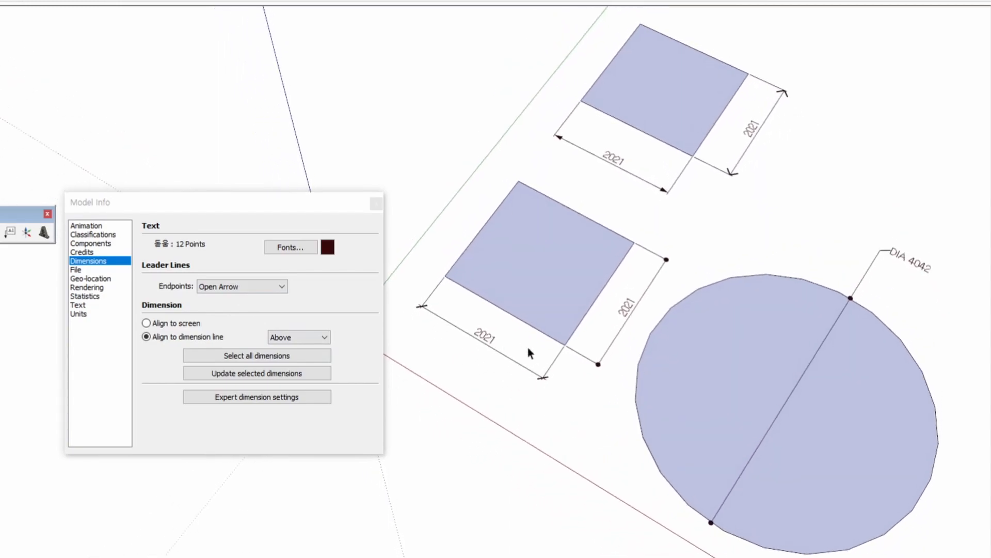
{"action": "left_click", "coordinate": [289, 247]}
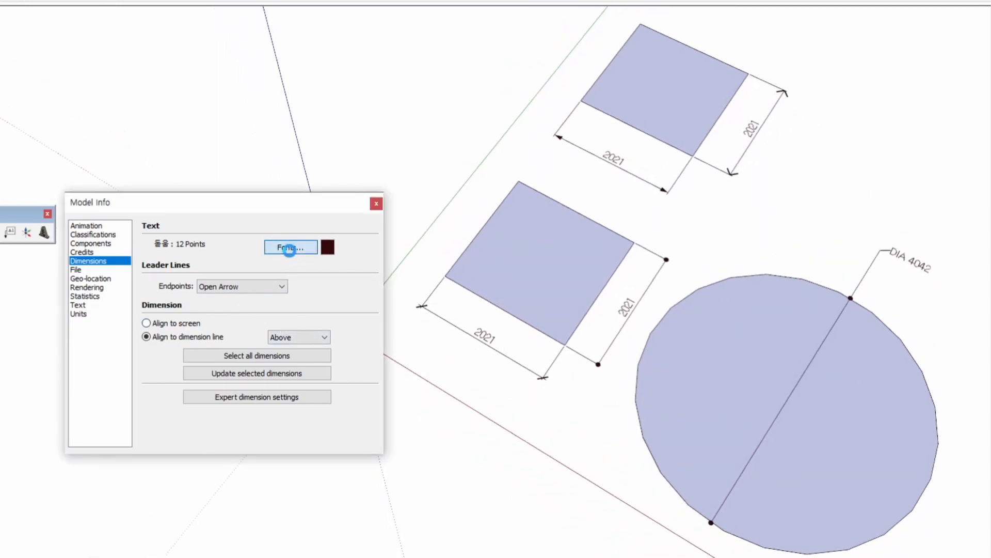
{"action": "left_click", "coordinate": [366, 223]}
Examine how the size of the dimension text on the original square relates to the geometry at close and far zoom levels.
{"action": "scroll", "coordinate": [591, 307], "scroll_direction": "down", "scroll_amount": 1}
{"action": "middle_click_drag", "start_coordinate": [591, 308], "coordinate": [581, 346], "text": "shift"}
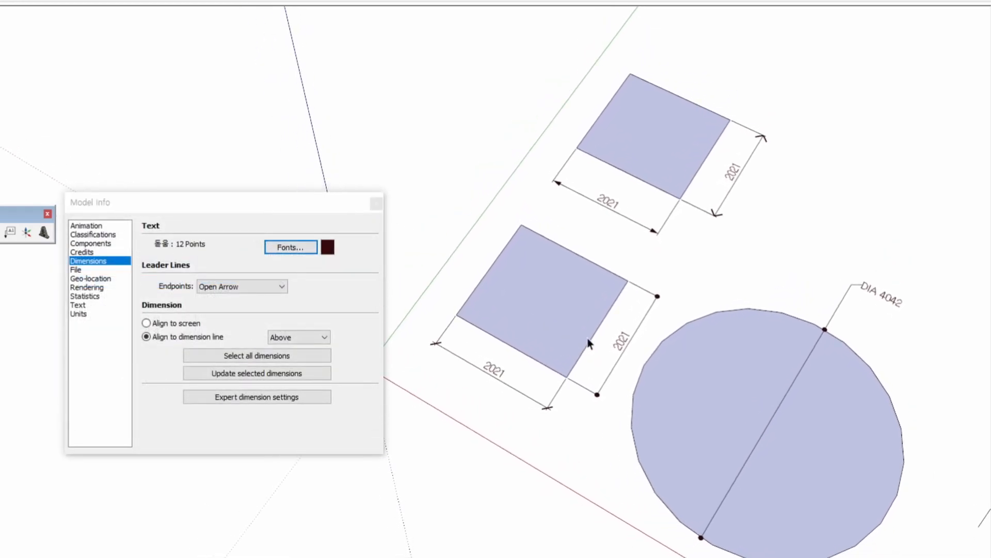
{"action": "scroll", "coordinate": [635, 347], "scroll_direction": "up", "scroll_amount": 3}
{"action": "scroll", "coordinate": [620, 345], "scroll_direction": "up", "scroll_amount": 5}
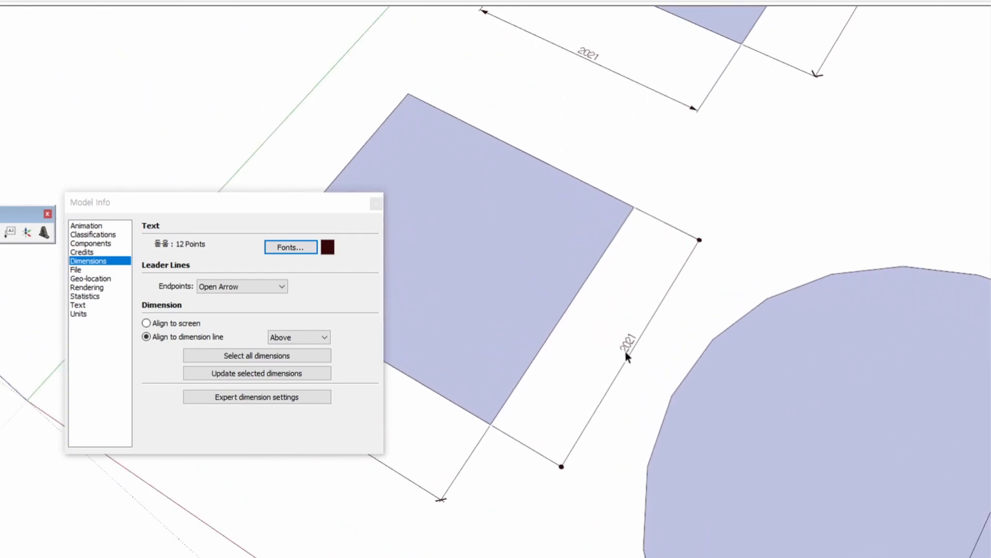
{"action": "scroll", "coordinate": [643, 342], "scroll_direction": "up", "scroll_amount": 3}
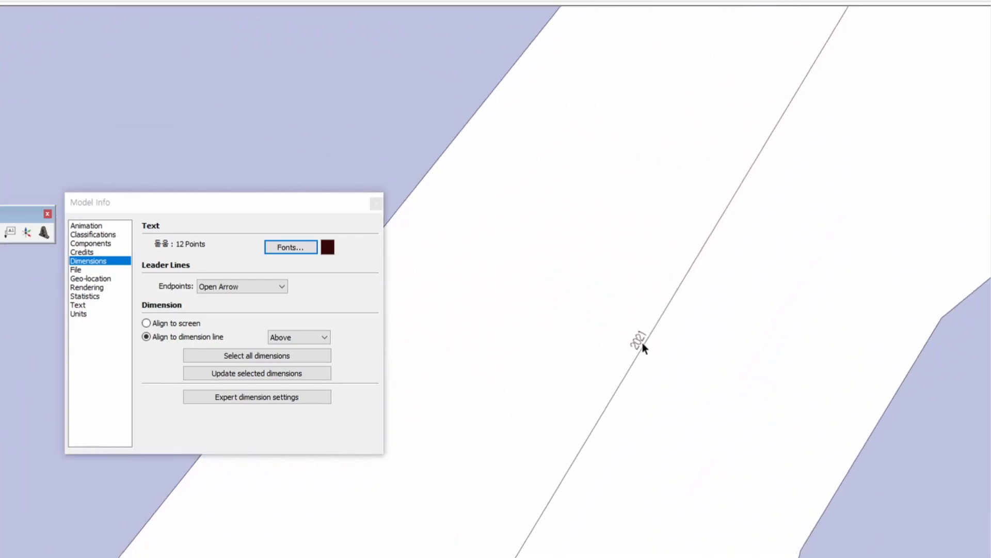
{"action": "scroll", "coordinate": [640, 342], "scroll_direction": "down", "scroll_amount": 4}
{"action": "scroll", "coordinate": [640, 342], "scroll_direction": "down", "scroll_amount": 6}
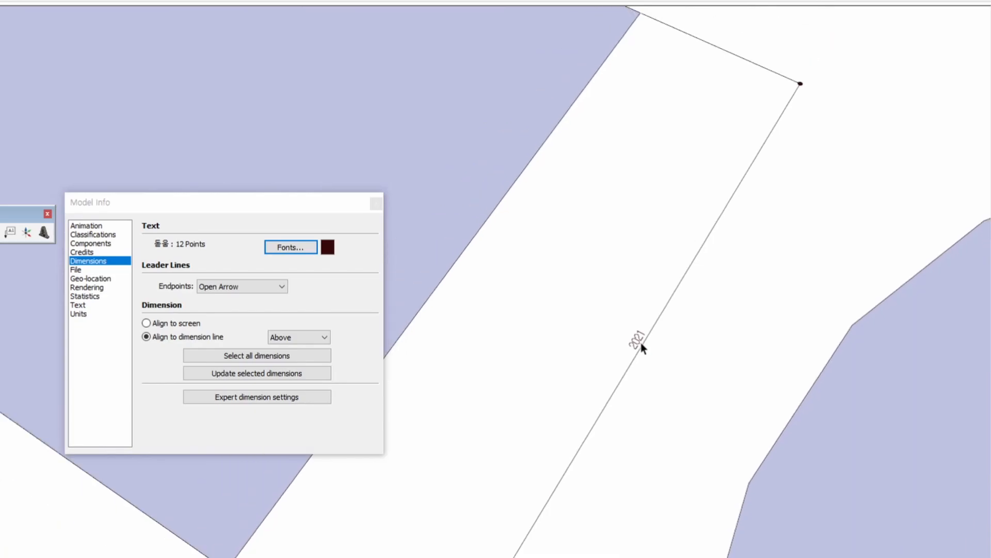
{"action": "scroll", "coordinate": [640, 342], "scroll_direction": "down", "scroll_amount": 8}
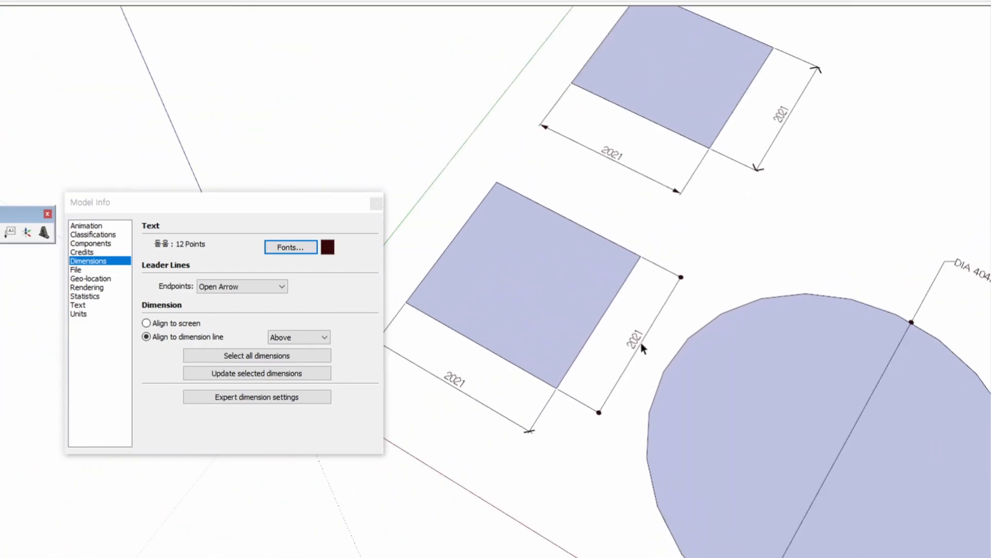
{"action": "scroll", "coordinate": [640, 342], "scroll_direction": "down", "scroll_amount": 8}
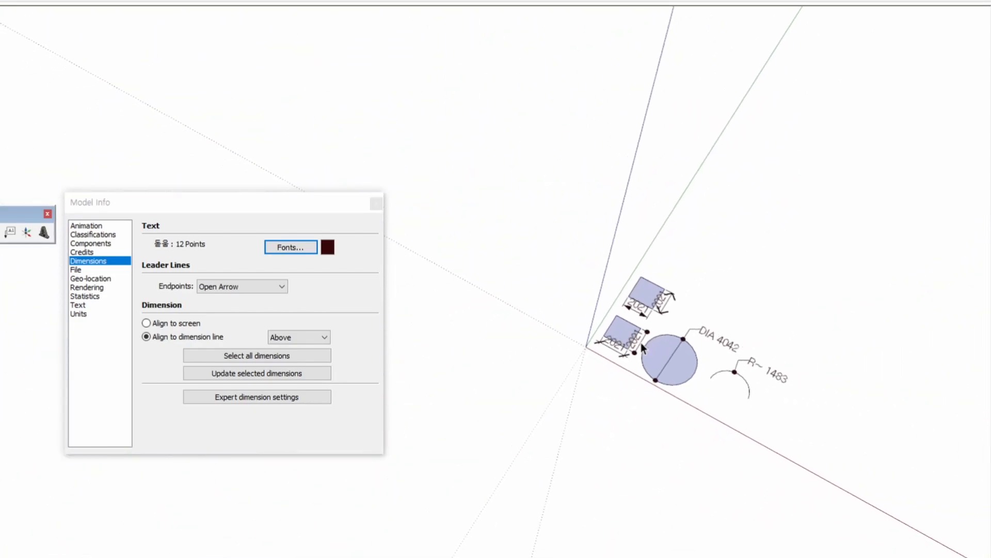
{"action": "scroll", "coordinate": [644, 349], "scroll_direction": "up", "scroll_amount": 8}
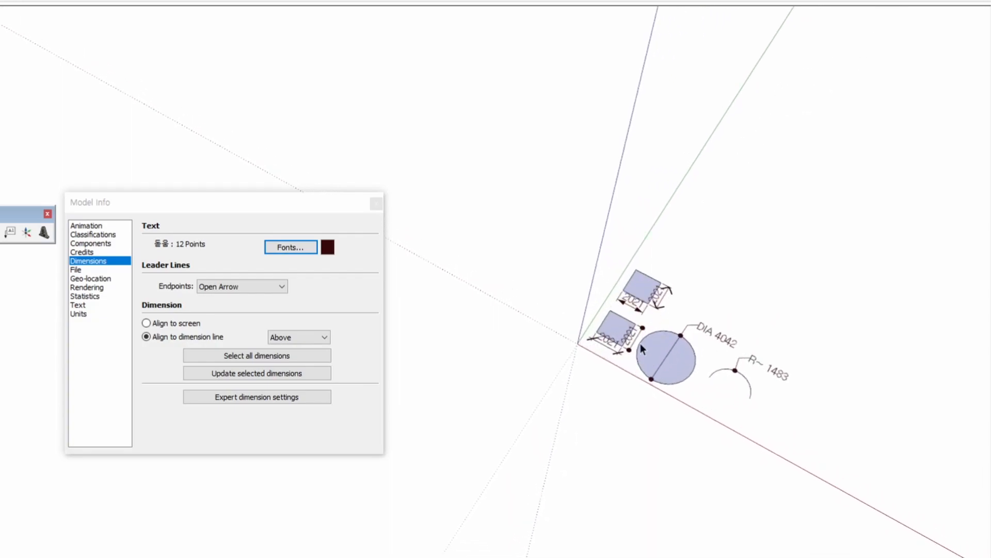
{"action": "scroll", "coordinate": [641, 345], "scroll_direction": "down", "scroll_amount": 1}
{"action": "scroll", "coordinate": [630, 342], "scroll_direction": "up", "scroll_amount": 6}
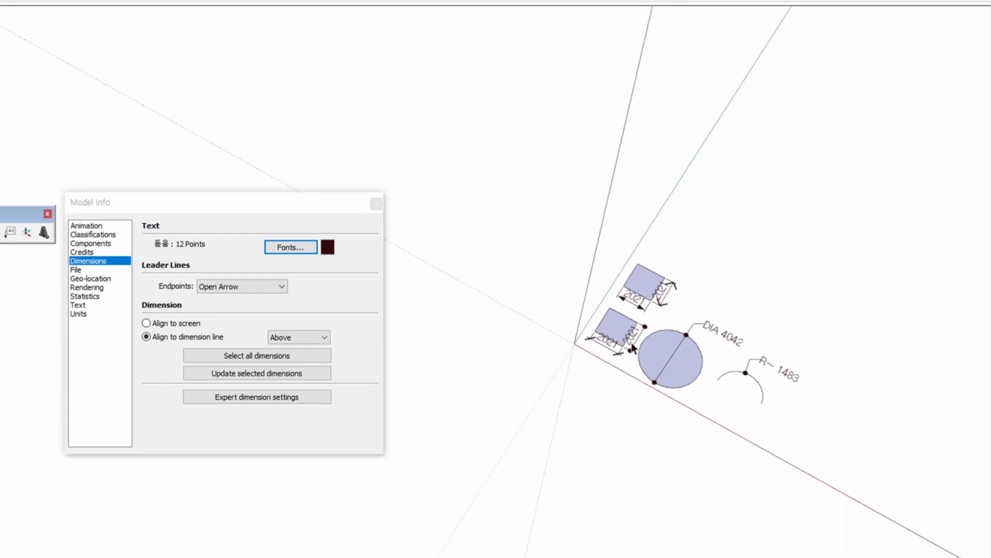
{"action": "scroll", "coordinate": [643, 337], "scroll_direction": "up", "scroll_amount": 4}
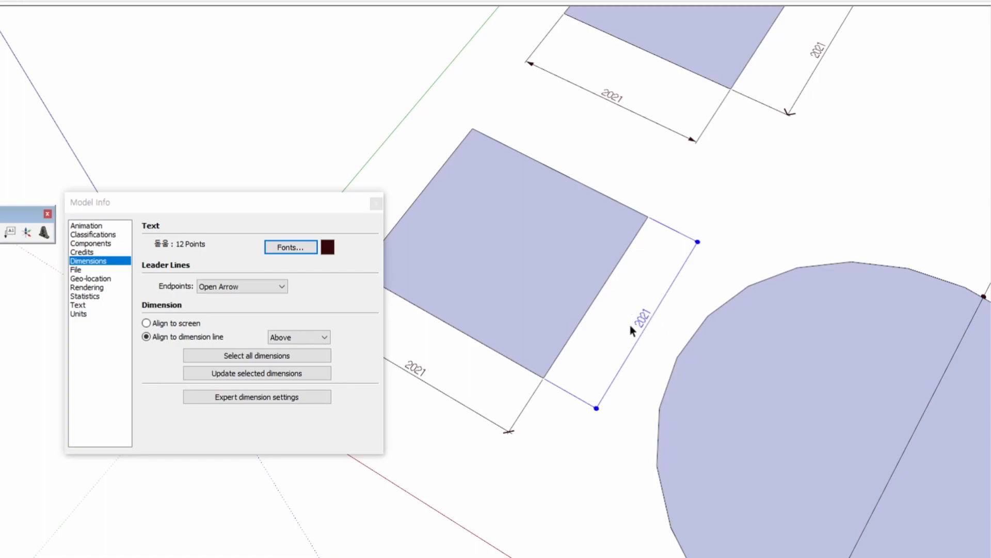
{"action": "scroll", "coordinate": [648, 321], "scroll_direction": "down", "scroll_amount": 5}
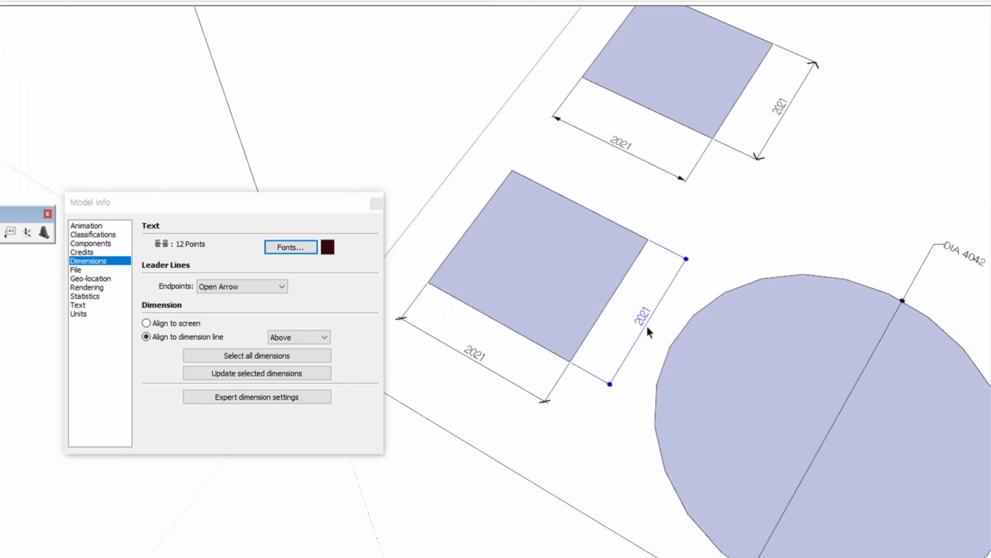
{"action": "scroll", "coordinate": [644, 322], "scroll_direction": "up", "scroll_amount": 8}
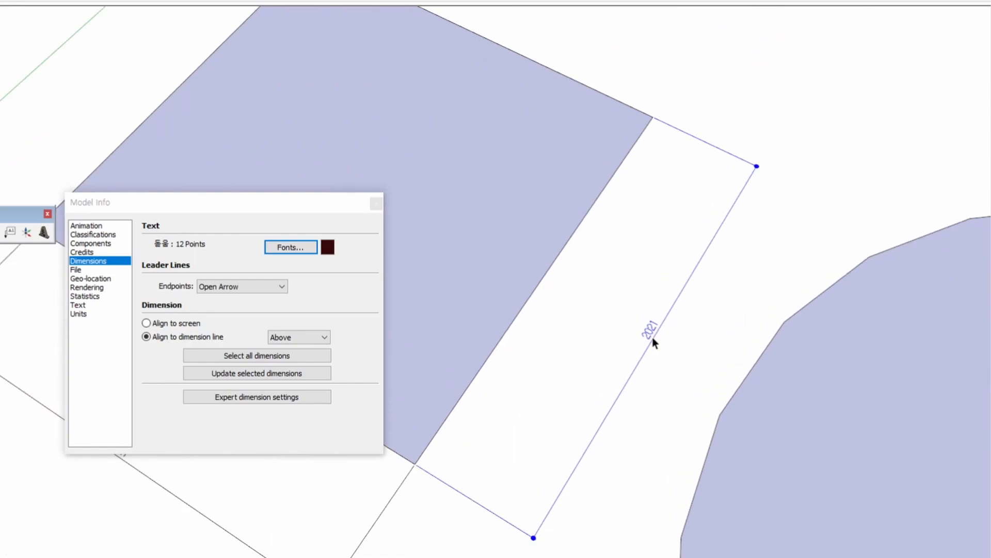
{"action": "scroll", "coordinate": [658, 336], "scroll_direction": "down", "scroll_amount": 3}
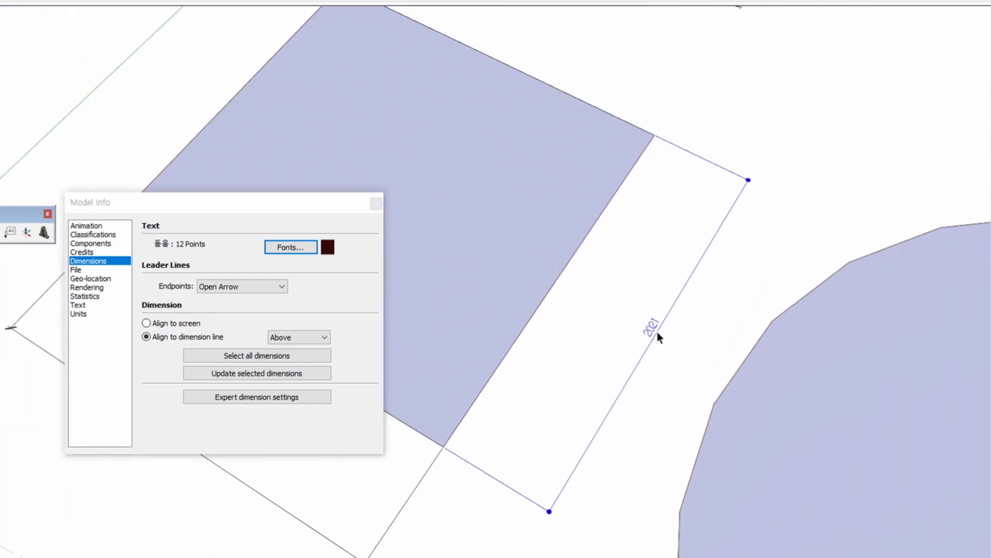
{"action": "scroll", "coordinate": [658, 335], "scroll_direction": "up", "scroll_amount": 1}
{"action": "scroll", "coordinate": [655, 333], "scroll_direction": "down", "scroll_amount": 2}
{"action": "scroll", "coordinate": [655, 334], "scroll_direction": "up", "scroll_amount": 2}
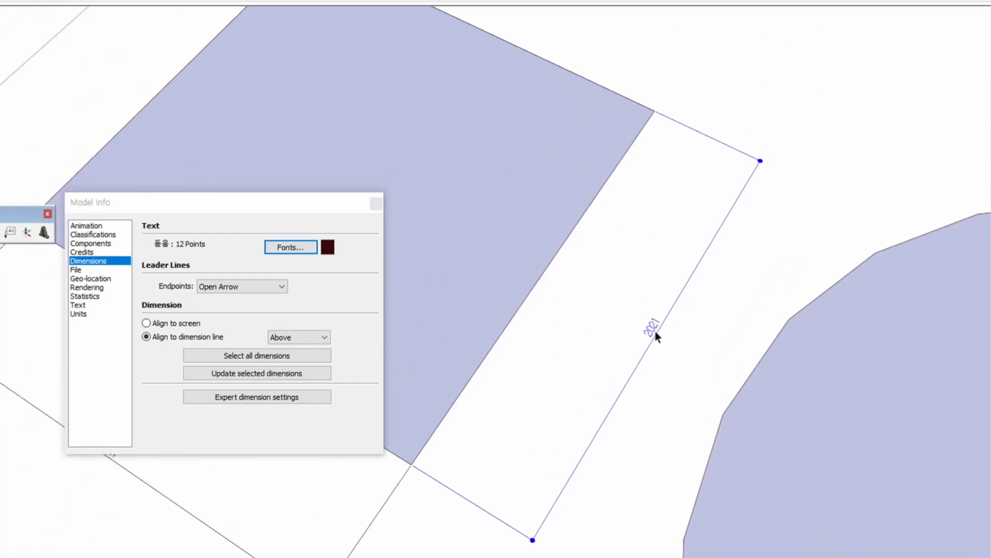
Switch the dimension font size from points to a fixed height of 50.
{"action": "left_click", "coordinate": [284, 252]}
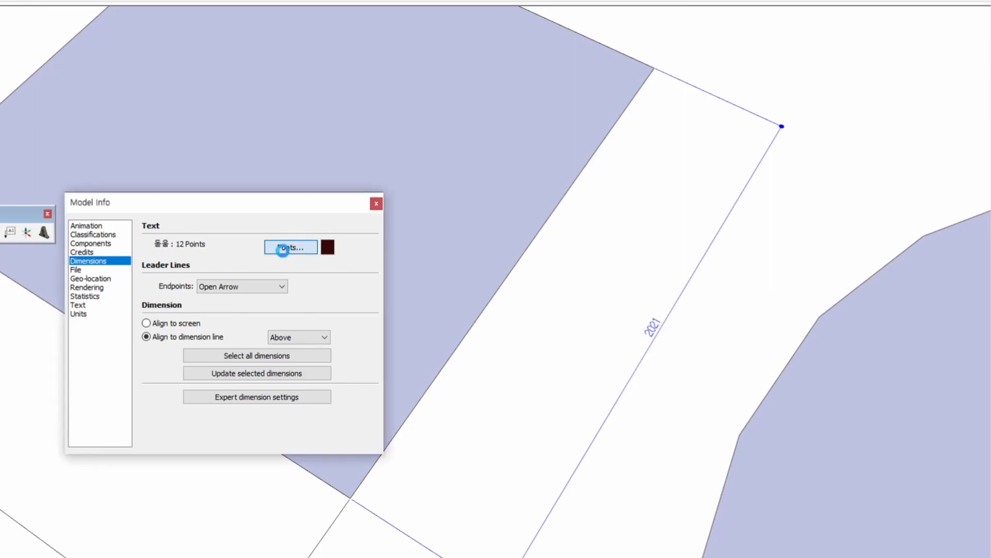
{"action": "left_click_drag", "start_coordinate": [490, 108], "coordinate": [532, 134]}
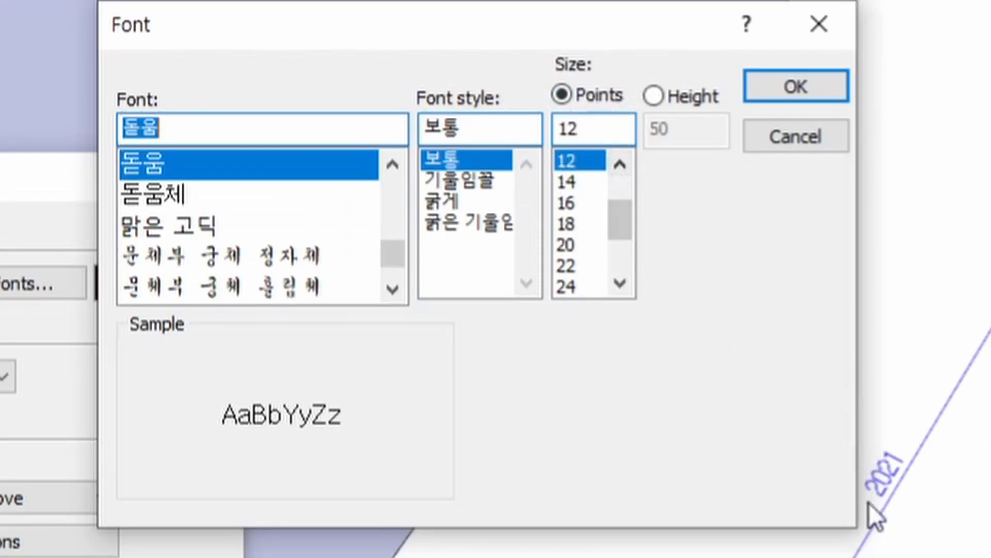
{"action": "left_click", "coordinate": [654, 103]}
{"action": "type", "text": "50"}
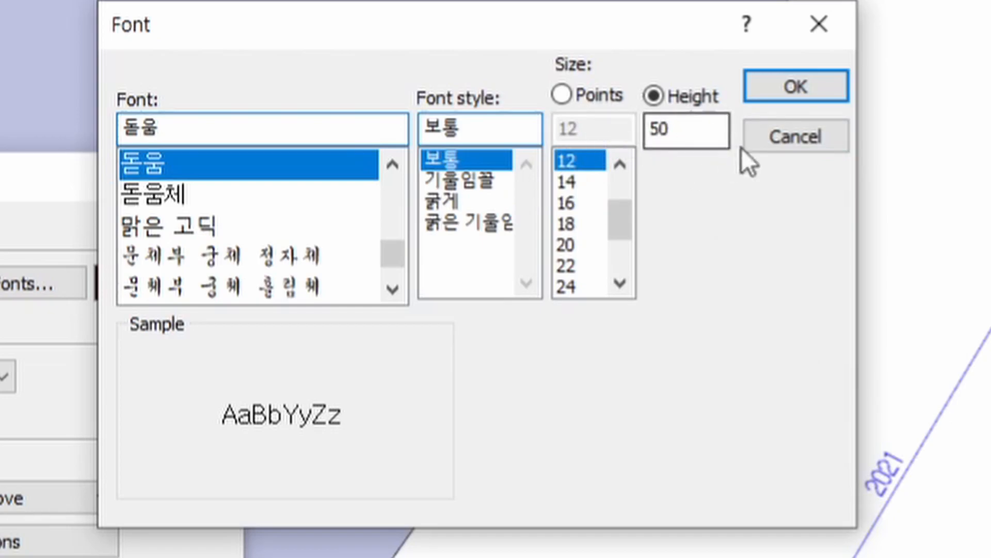
{"action": "left_click", "coordinate": [777, 93]}
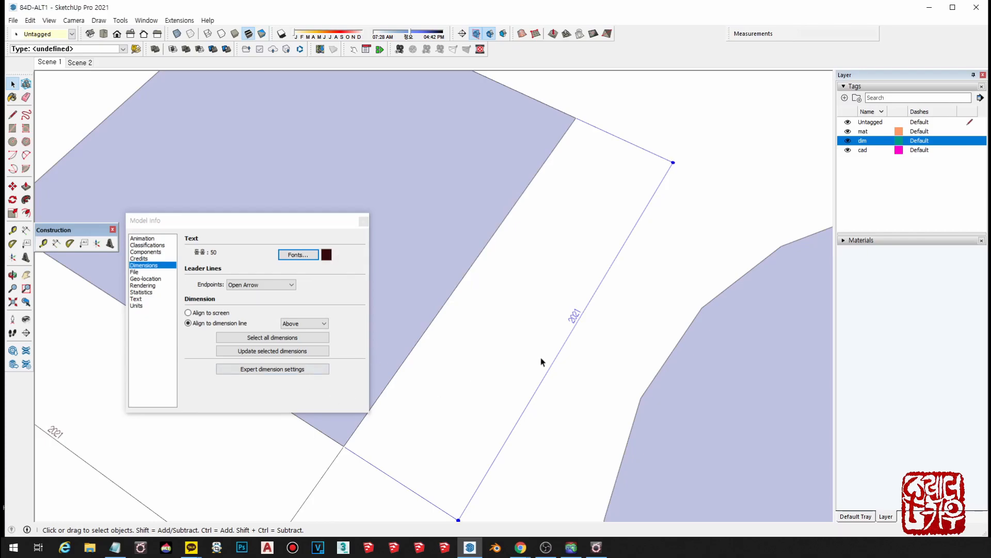
Set the endpoints to Dot and update both dimensions of the original square with the current text settings.
{"action": "scroll", "coordinate": [539, 358], "scroll_direction": "down", "scroll_amount": 3}
{"action": "mouse_move", "coordinate": [495, 374]}
{"action": "middle_mouse_down", "text": "shift"}
{"action": "mouse_move", "coordinate": [522, 406]}
{"action": "mouse_move", "coordinate": [571, 339]}
{"action": "mouse_move", "coordinate": [579, 343]}
{"action": "middle_mouse_up", "text": "shift"}
{"action": "scroll", "coordinate": [524, 405], "scroll_direction": "down", "scroll_amount": 1}
{"action": "left_click_drag", "start_coordinate": [513, 424], "coordinate": [444, 399], "text": "ctrl"}
{"action": "scroll", "coordinate": [598, 324], "scroll_direction": "down", "scroll_amount": 3}
{"action": "middle_click_drag", "start_coordinate": [598, 330], "coordinate": [599, 353], "text": "shift"}
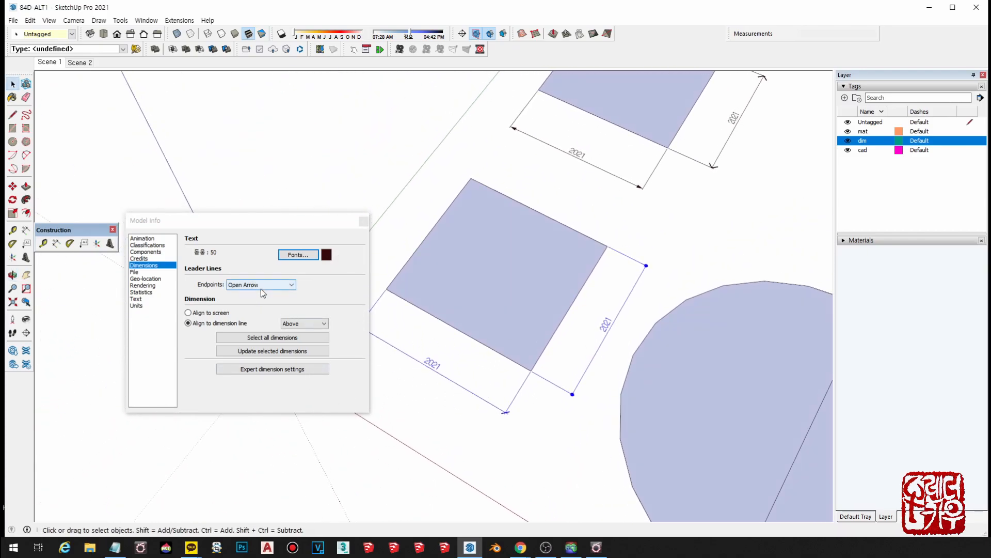
{"action": "left_click", "coordinate": [261, 285]}
{"action": "left_click", "coordinate": [262, 308]}
{"action": "left_click", "coordinate": [285, 350]}
{"action": "left_click", "coordinate": [509, 452]}
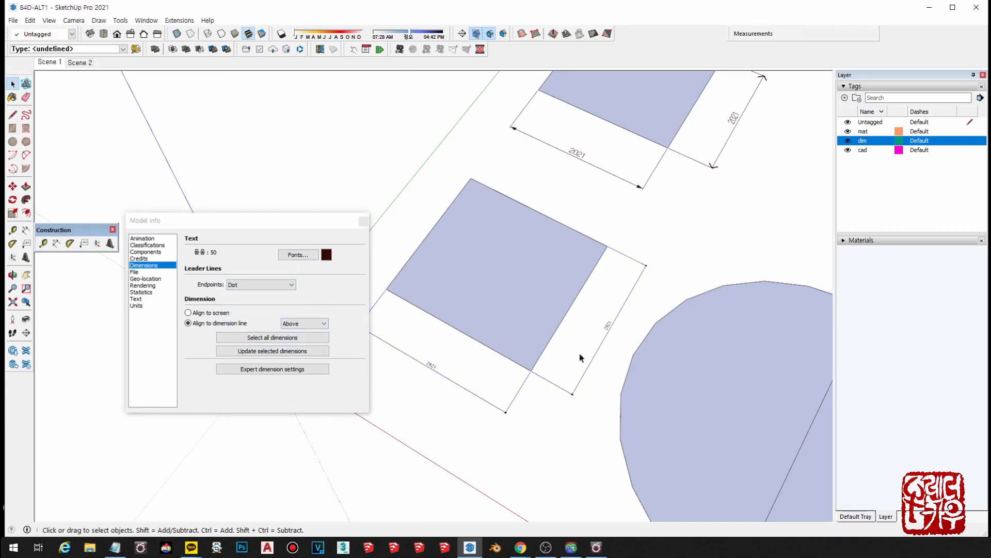
Increase the dimension font height to 150.
{"action": "scroll", "coordinate": [607, 325], "scroll_direction": "up", "scroll_amount": 5}
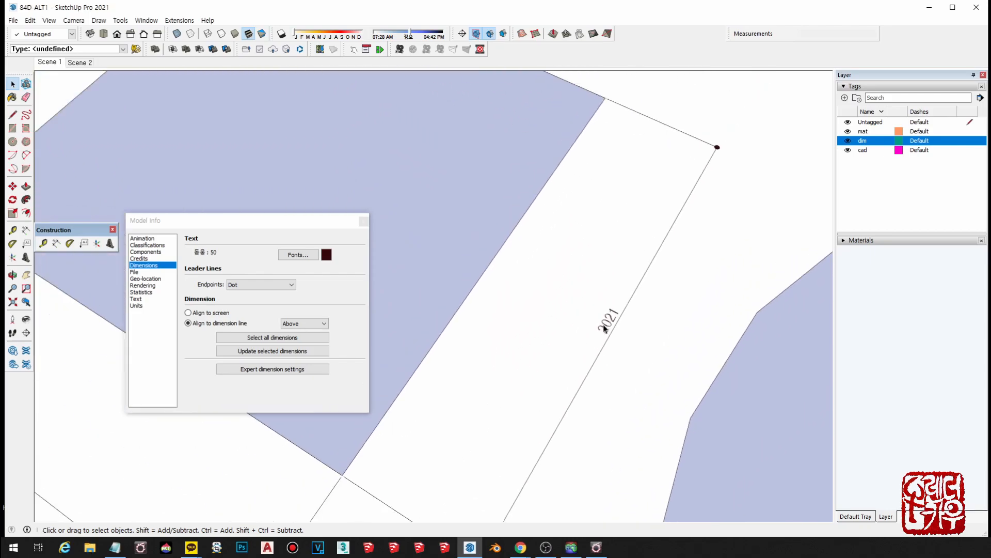
{"action": "left_click", "coordinate": [298, 255]}
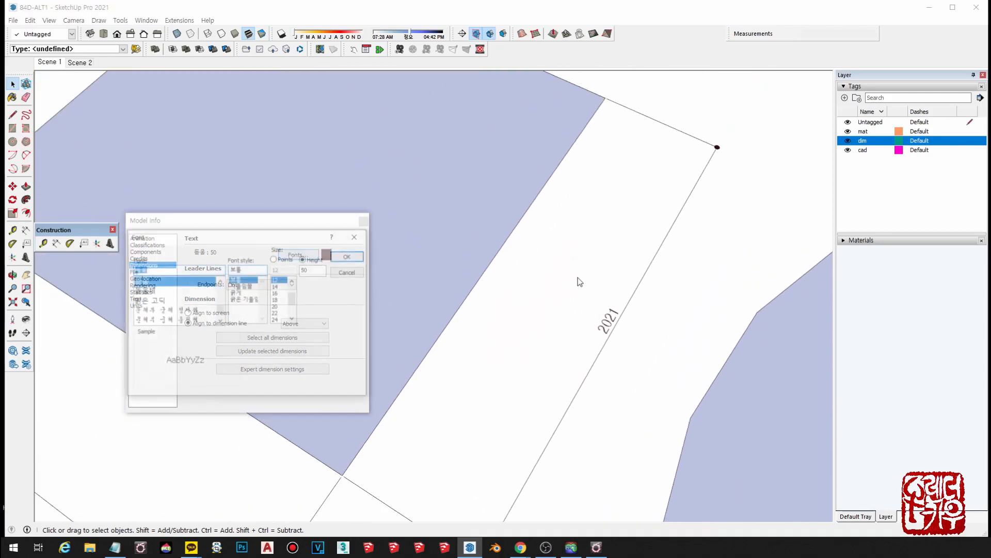
{"action": "double_click", "coordinate": [313, 269]}
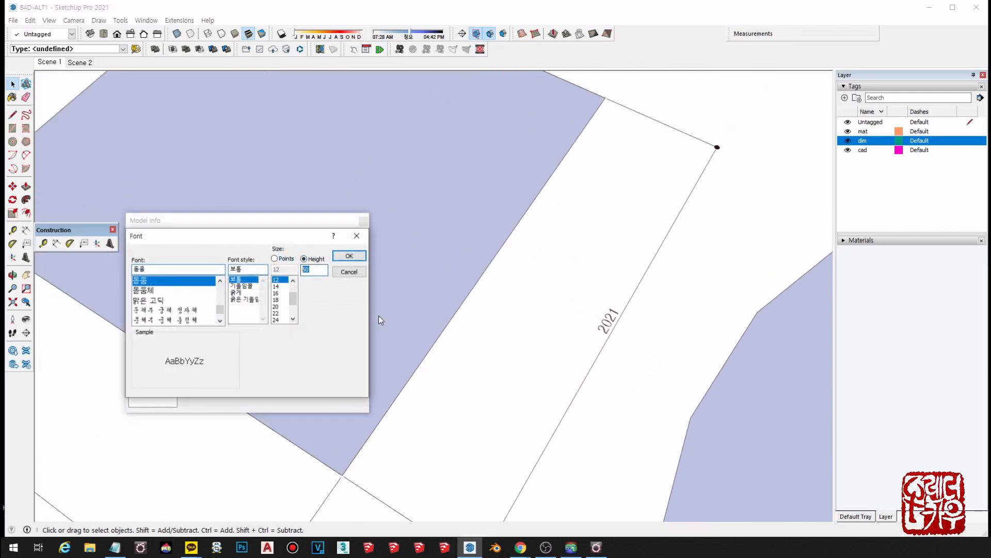
{"action": "key", "text": "BackSpace"}
{"action": "key", "text": "BackSpace"}
{"action": "key", "text": "BackSpace"}
{"action": "type", "text": "150"}
{"action": "left_click", "coordinate": [349, 256]}
Update both dimensions of the original square with the new text height and close Model Info.
{"action": "scroll", "coordinate": [472, 283], "scroll_direction": "down", "scroll_amount": 3}
{"action": "left_click_drag", "start_coordinate": [546, 420], "coordinate": [465, 374]}
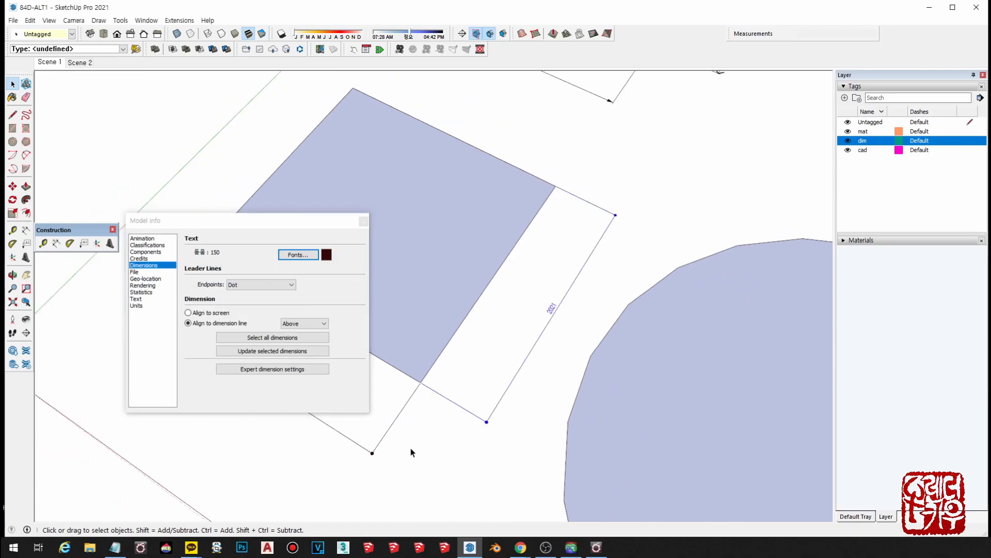
{"action": "left_click", "coordinate": [272, 351]}
{"action": "scroll", "coordinate": [568, 336], "scroll_direction": "down", "scroll_amount": 3}
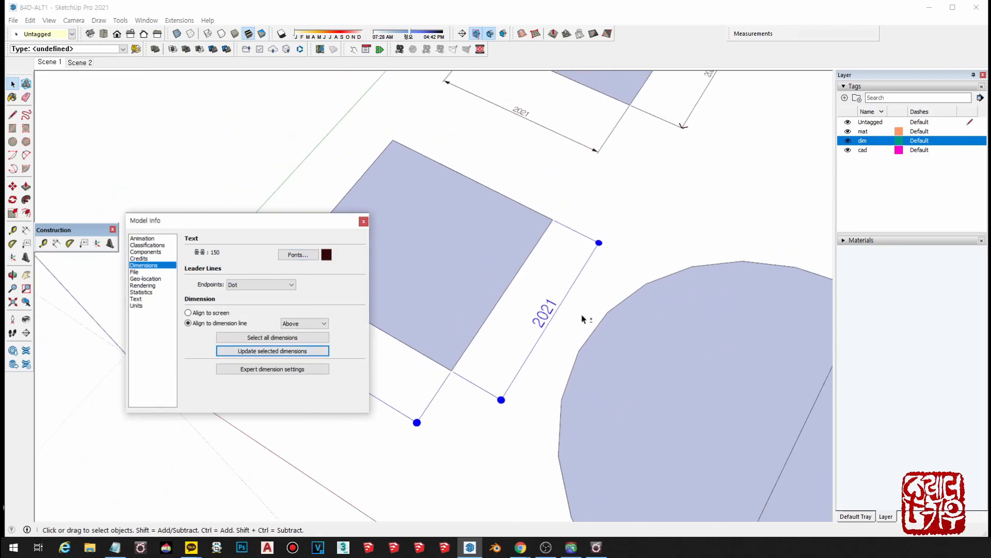
{"action": "left_click", "coordinate": [364, 221]}
Compare how the height-based text on the original square and the point-based text on the copy scale at far and close zoom.
{"action": "mouse_move", "coordinate": [377, 222]}
{"action": "middle_mouse_down"}
{"action": "mouse_move", "coordinate": [467, 270]}
{"action": "mouse_move", "coordinate": [348, 257]}
{"action": "middle_mouse_up"}
{"action": "scroll", "coordinate": [574, 292], "scroll_direction": "down", "scroll_amount": 3}
{"action": "scroll", "coordinate": [447, 268], "scroll_direction": "down", "scroll_amount": 3}
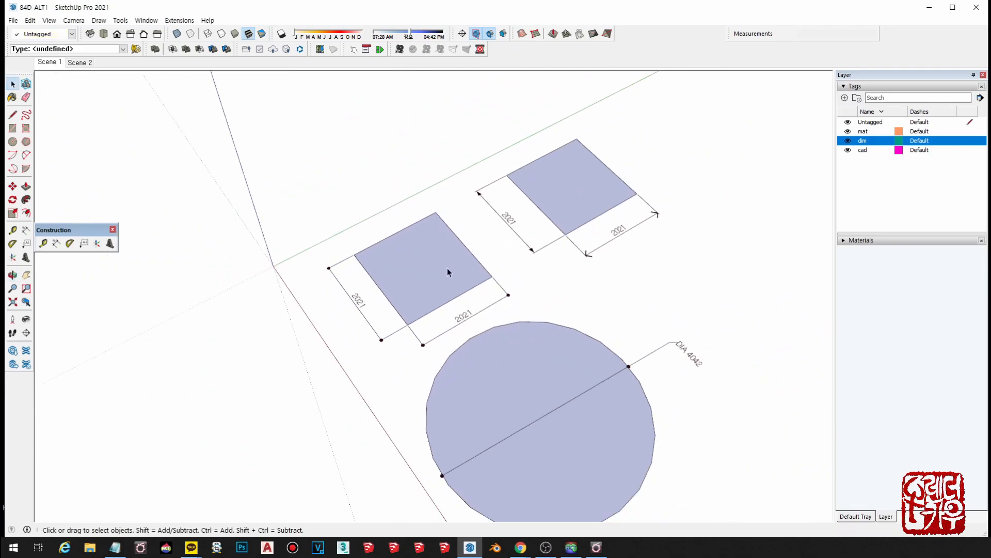
{"action": "scroll", "coordinate": [447, 268], "scroll_direction": "down", "scroll_amount": 3}
{"action": "middle_click_drag", "start_coordinate": [447, 268], "coordinate": [560, 331]}
{"action": "scroll", "coordinate": [421, 290], "scroll_direction": "down", "scroll_amount": 4}
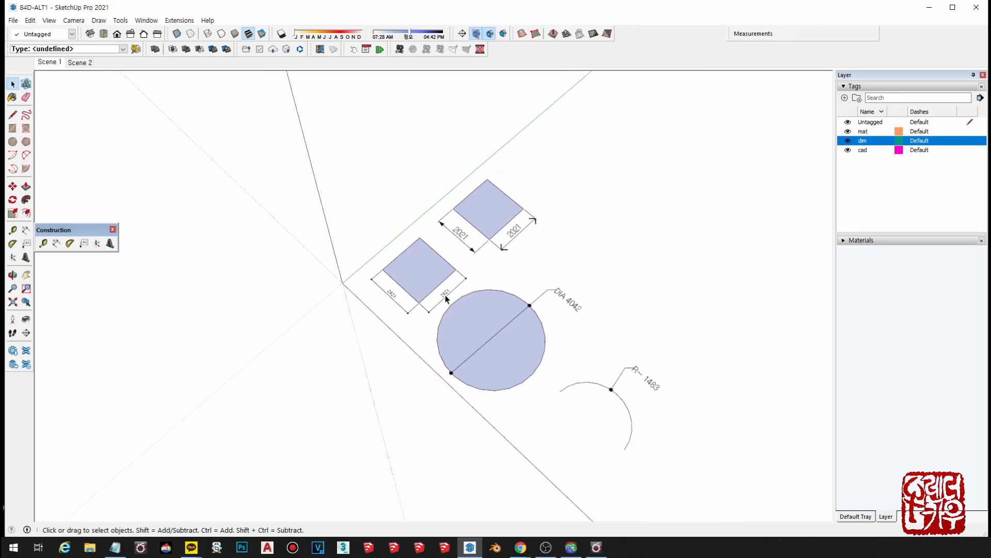
{"action": "scroll", "coordinate": [441, 296], "scroll_direction": "down", "scroll_amount": 3}
{"action": "scroll", "coordinate": [444, 299], "scroll_direction": "down", "scroll_amount": 3}
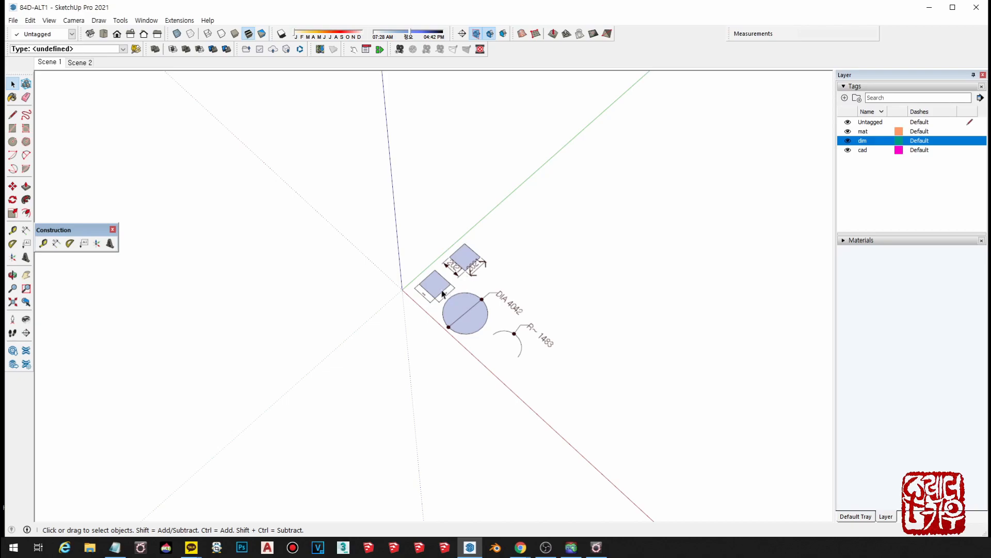
{"action": "scroll", "coordinate": [441, 293], "scroll_direction": "up", "scroll_amount": 6}
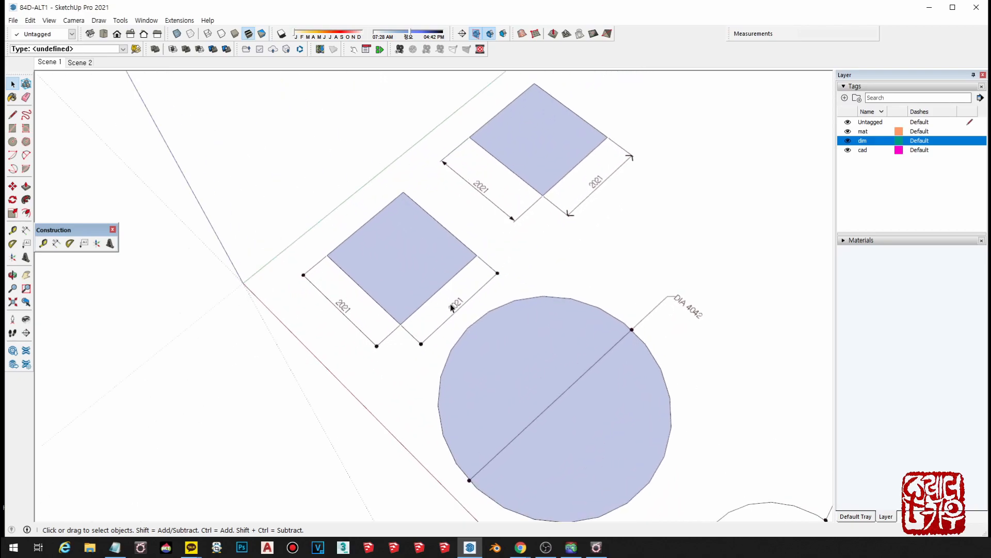
{"action": "scroll", "coordinate": [454, 308], "scroll_direction": "up", "scroll_amount": 8}
{"action": "scroll", "coordinate": [463, 309], "scroll_direction": "up", "scroll_amount": 5}
{"action": "scroll", "coordinate": [462, 307], "scroll_direction": "down", "scroll_amount": 3}
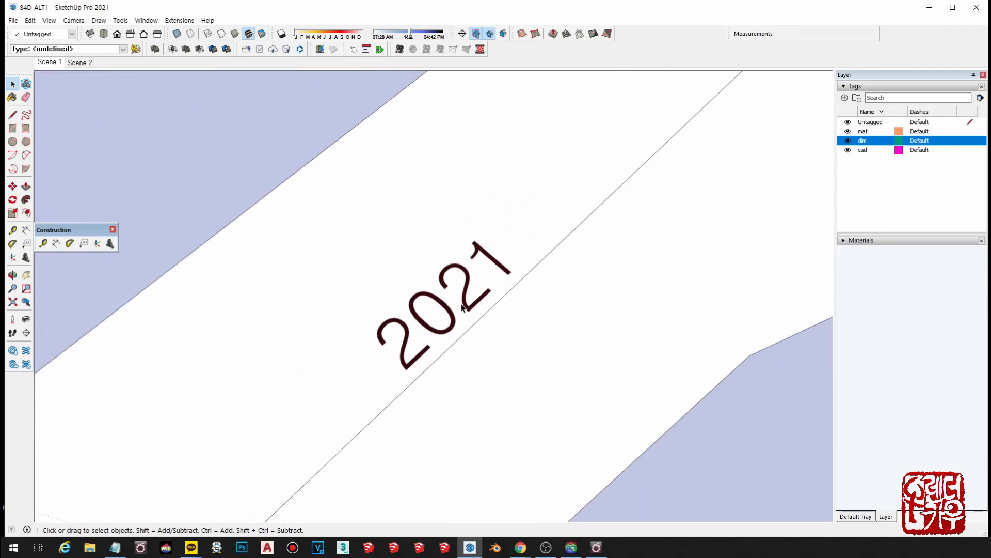
{"action": "scroll", "coordinate": [462, 307], "scroll_direction": "down", "scroll_amount": 8}
{"action": "mouse_move", "coordinate": [459, 300]}
{"action": "middle_mouse_down"}
{"action": "mouse_move", "coordinate": [494, 312]}
{"action": "mouse_move", "coordinate": [457, 334]}
{"action": "mouse_move", "coordinate": [467, 368]}
{"action": "mouse_move", "coordinate": [499, 340]}
{"action": "mouse_move", "coordinate": [484, 349]}
{"action": "middle_mouse_up"}
{"action": "middle_click_drag", "start_coordinate": [361, 298], "coordinate": [385, 310]}
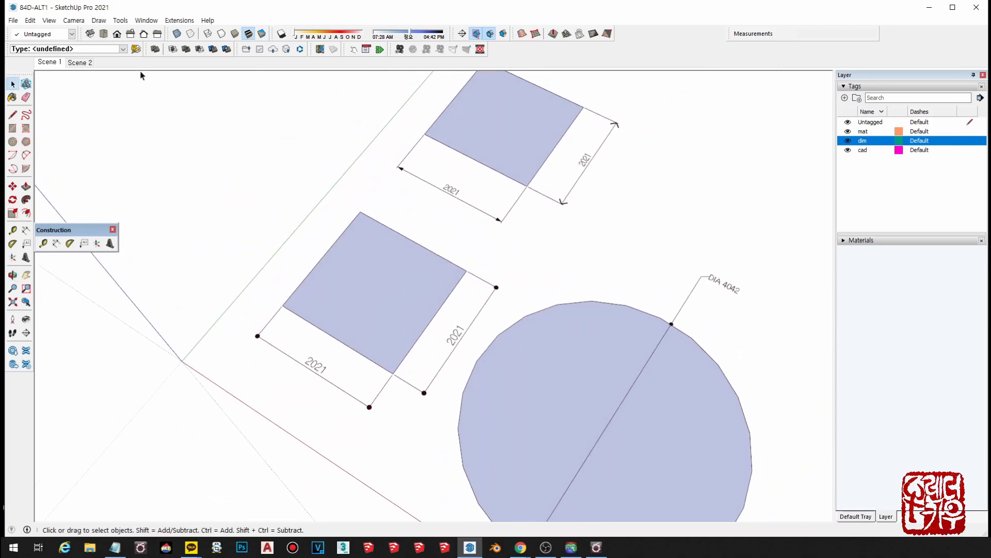
Show the model in Top view and compare the dimension text sizes of both squares at different zoom levels.
{"action": "left_click", "coordinate": [103, 34]}
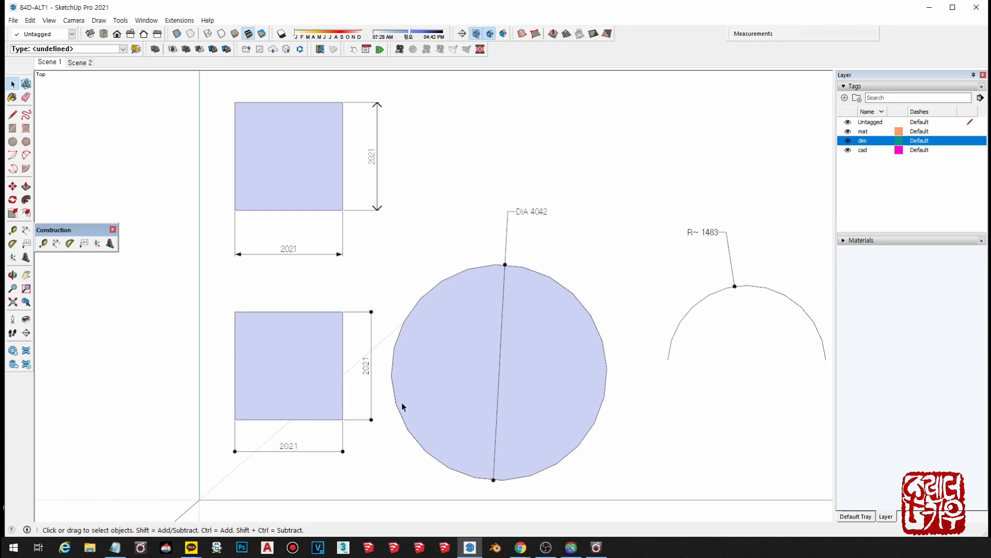
{"action": "scroll", "coordinate": [357, 393], "scroll_direction": "down", "scroll_amount": 8}
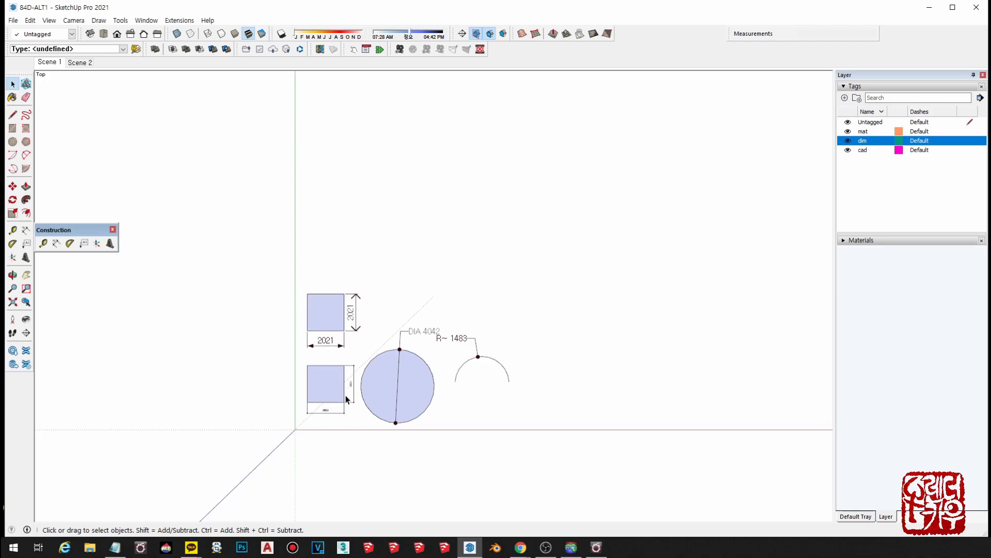
{"action": "scroll", "coordinate": [354, 372], "scroll_direction": "up", "scroll_amount": 6}
{"action": "middle_click_drag", "start_coordinate": [366, 363], "coordinate": [362, 349], "text": "shift"}
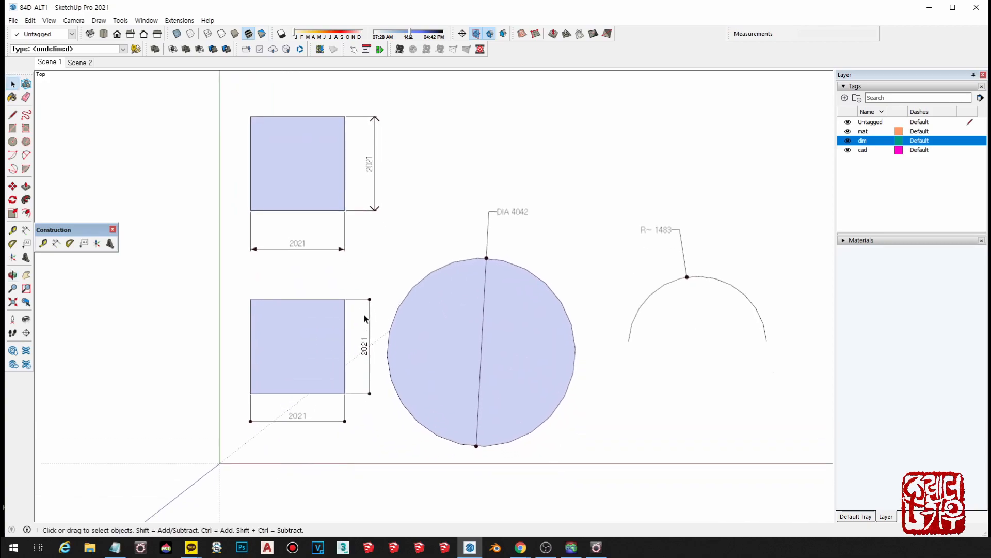
Reopen the dimension settings in Model Info and check the font size options without changing them.
{"action": "left_click", "coordinate": [146, 20]}
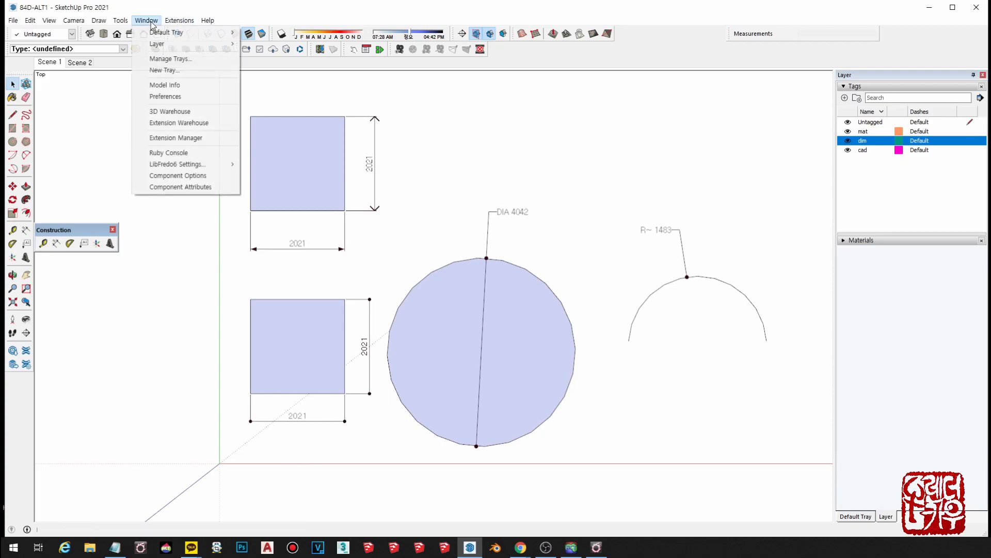
{"action": "left_click", "coordinate": [164, 84]}
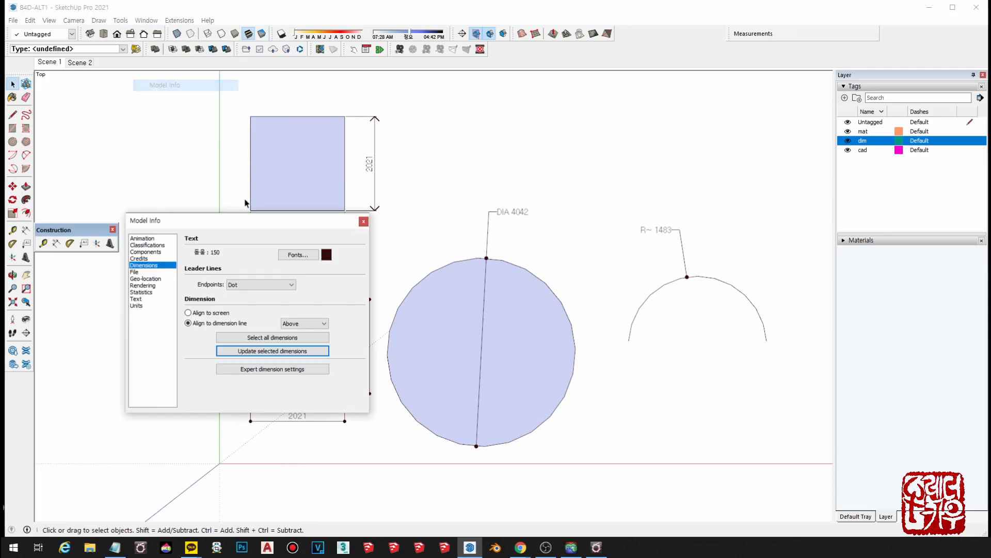
{"action": "left_click", "coordinate": [290, 253]}
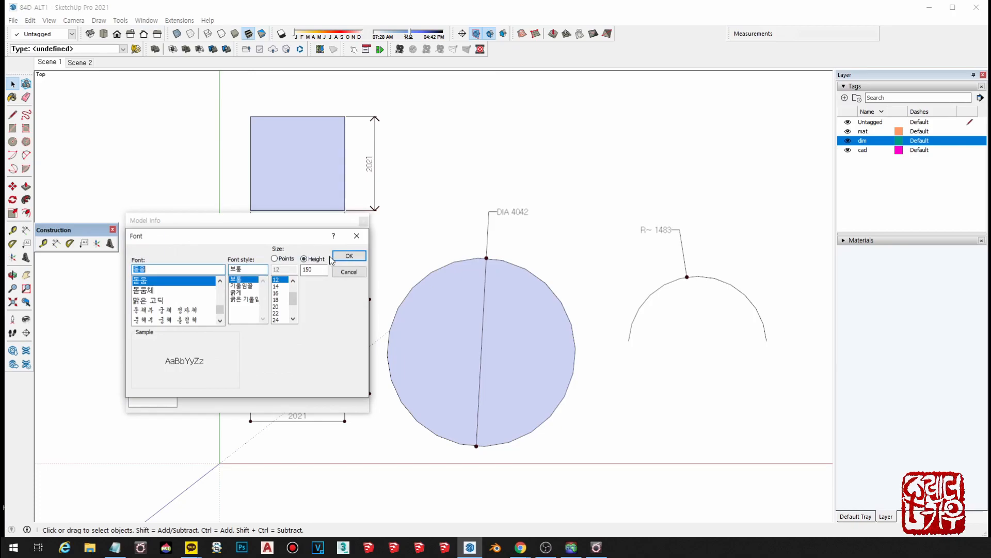
{"action": "left_click", "coordinate": [349, 272]}
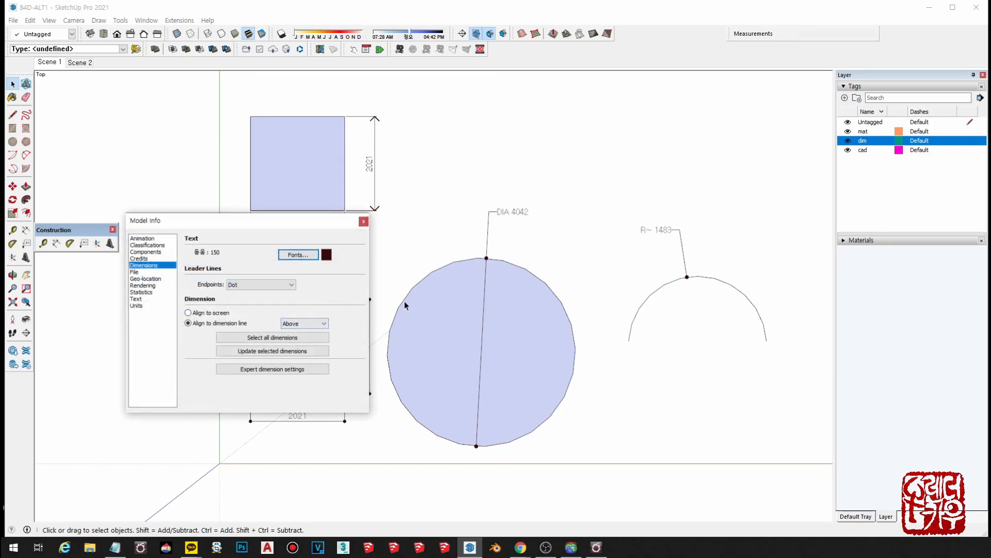
Set the dimension text to Align to screen and update all dimensions in the model.
{"action": "left_click_drag", "start_coordinate": [290, 217], "coordinate": [292, 181]}
{"action": "middle_click_drag", "start_coordinate": [567, 283], "coordinate": [683, 264], "text": "shift"}
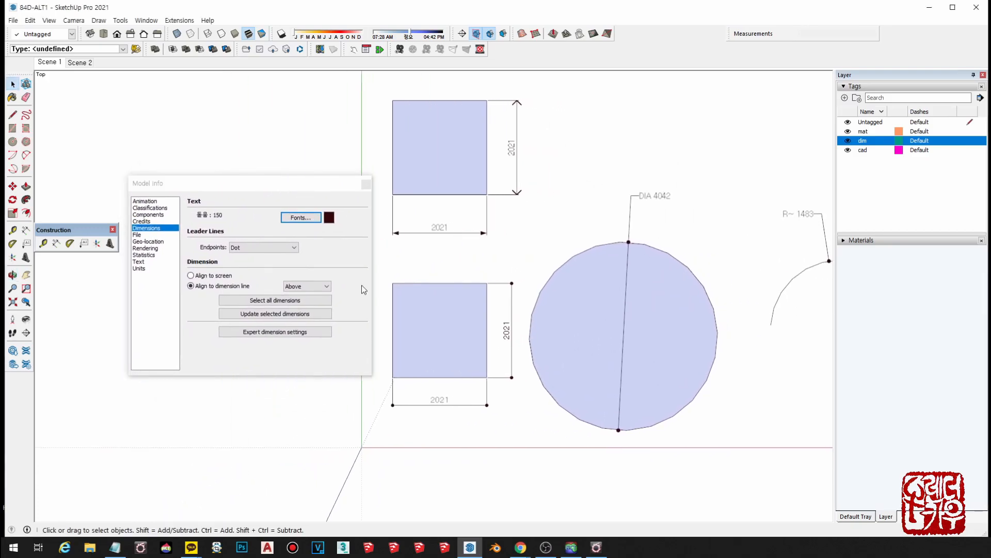
{"action": "left_click", "coordinate": [202, 276]}
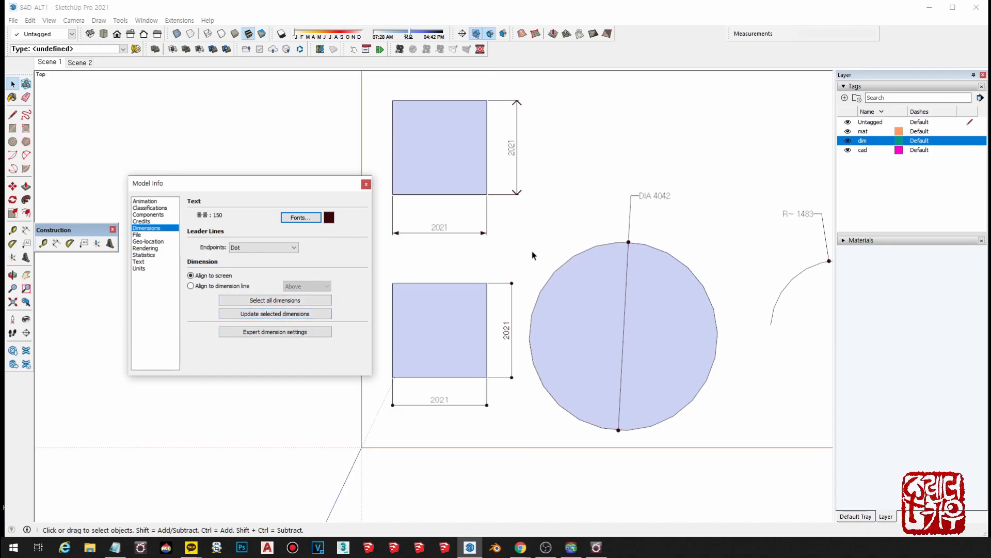
{"action": "left_click", "coordinate": [274, 300]}
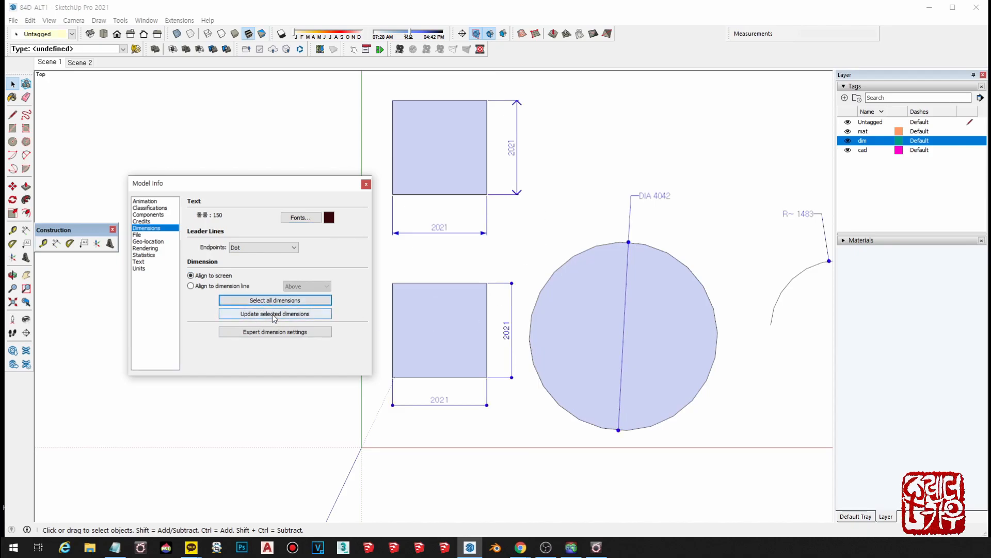
{"action": "left_click", "coordinate": [274, 314]}
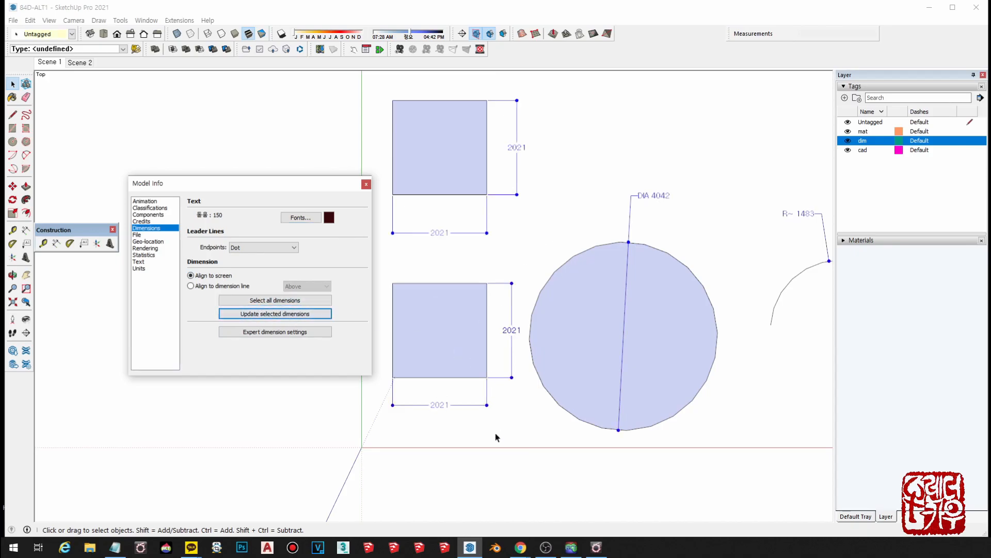
{"action": "left_click", "coordinate": [505, 462]}
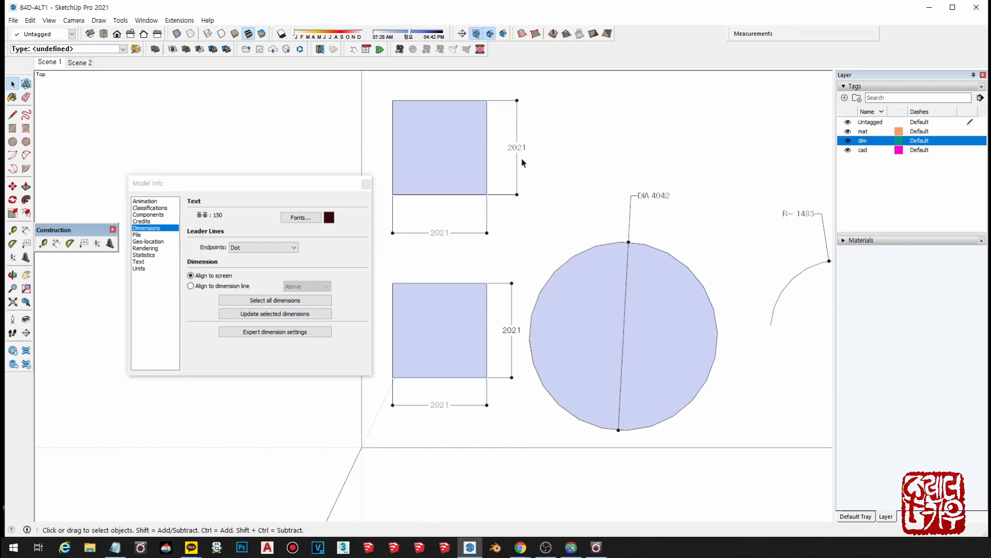
Examine the orientation of the screen-aligned dimension text from several orbited views.
{"action": "scroll", "coordinate": [546, 354], "scroll_direction": "up", "scroll_amount": 1}
{"action": "middle_click_drag", "start_coordinate": [611, 414], "coordinate": [655, 283]}
{"action": "middle_click_drag", "start_coordinate": [560, 349], "coordinate": [447, 305], "text": "shift"}
{"action": "middle_click_drag", "start_coordinate": [759, 380], "coordinate": [714, 454]}
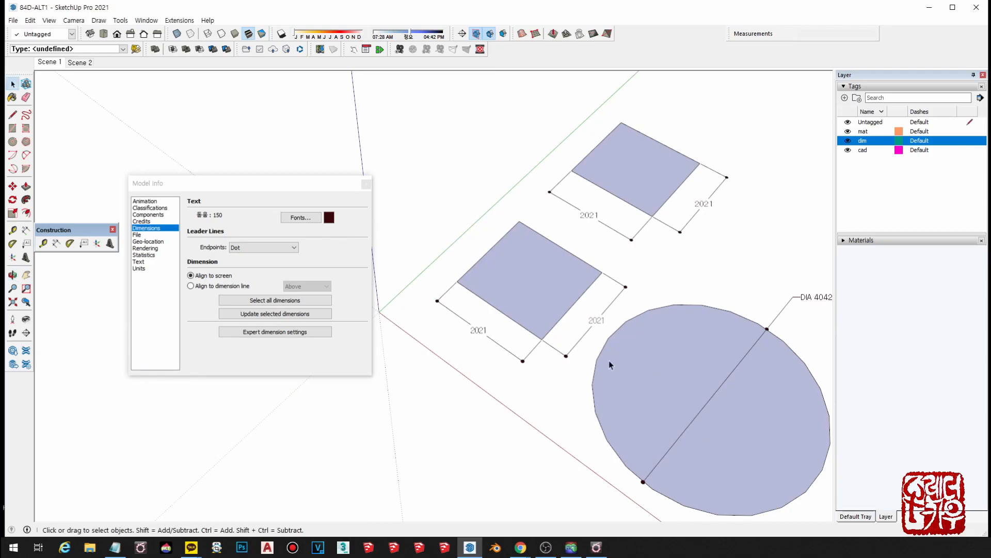
{"action": "middle_click_drag", "start_coordinate": [615, 373], "coordinate": [563, 371]}
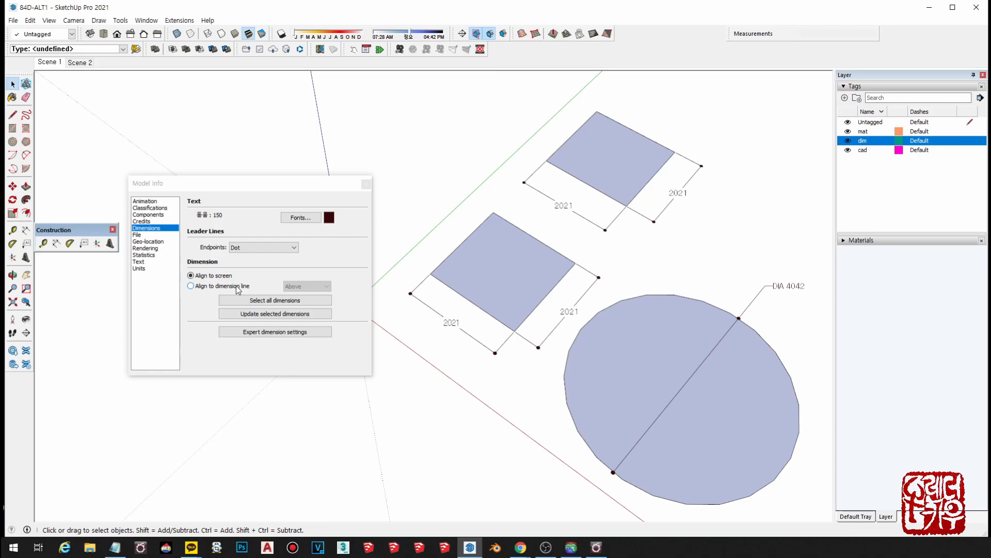
{"action": "middle_click_drag", "start_coordinate": [471, 356], "coordinate": [474, 367]}
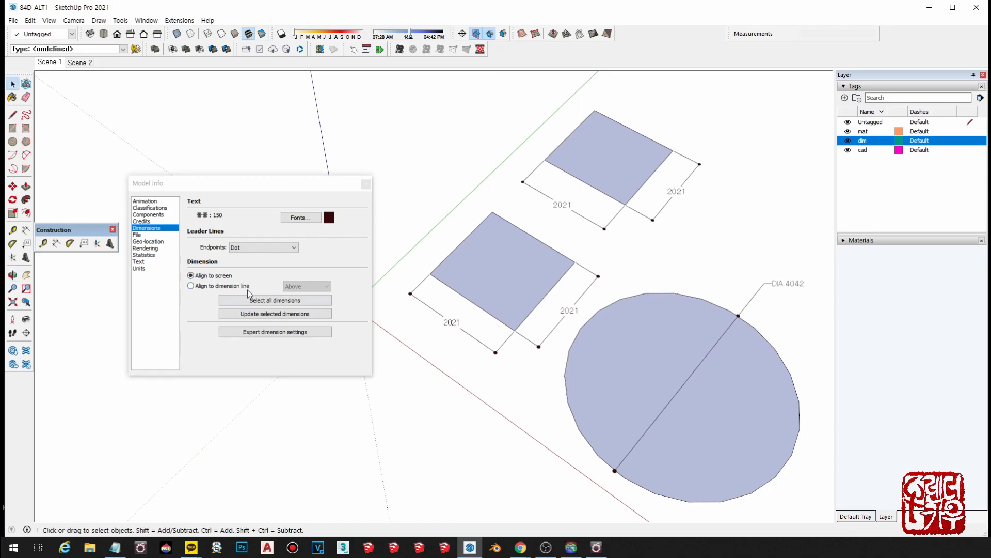
Set the dimension text to Align to dimension line with the Above position and update all dimensions.
{"action": "left_click", "coordinate": [192, 285]}
{"action": "middle_click_drag", "start_coordinate": [524, 334], "coordinate": [532, 337]}
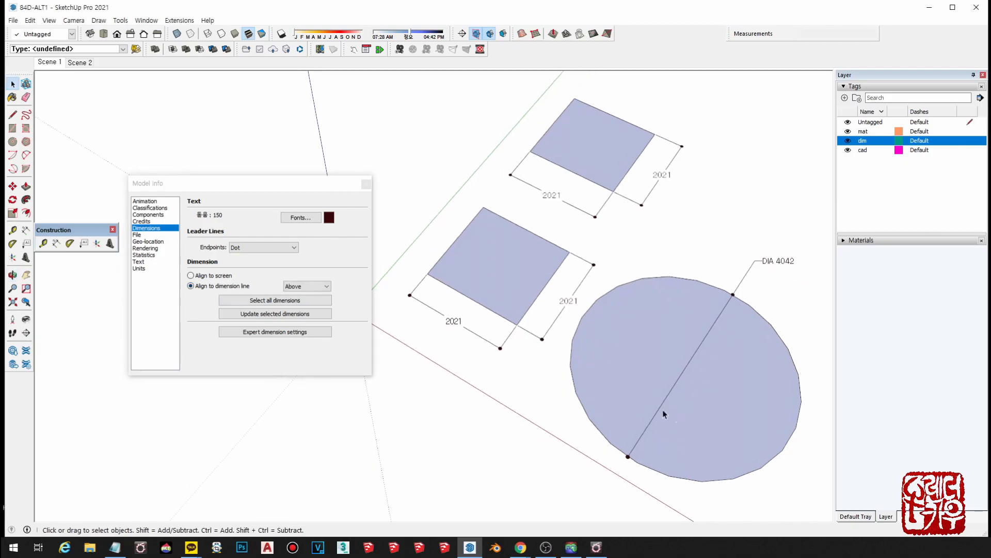
{"action": "left_click", "coordinate": [313, 288]}
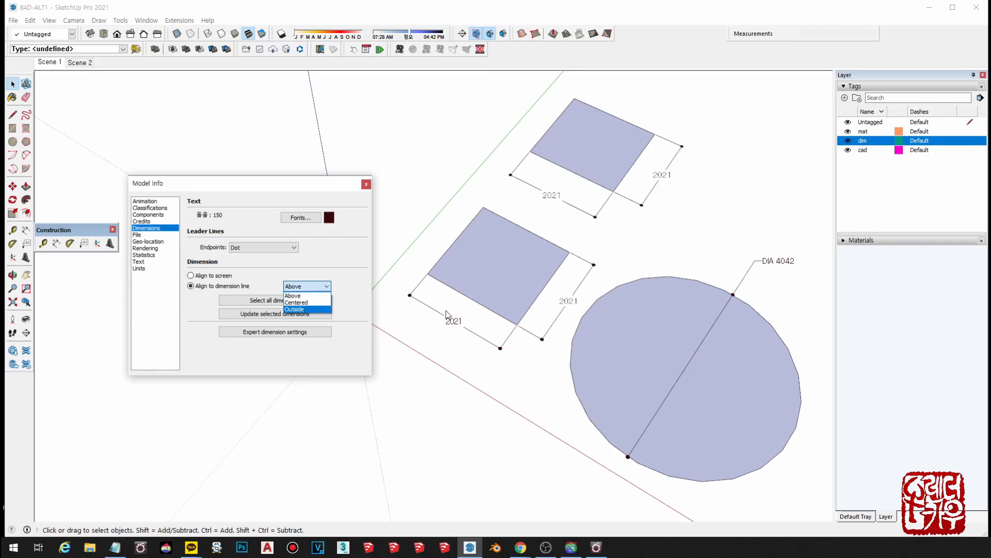
{"action": "left_click", "coordinate": [309, 296]}
{"action": "left_click", "coordinate": [252, 300]}
{"action": "left_click", "coordinate": [259, 316]}
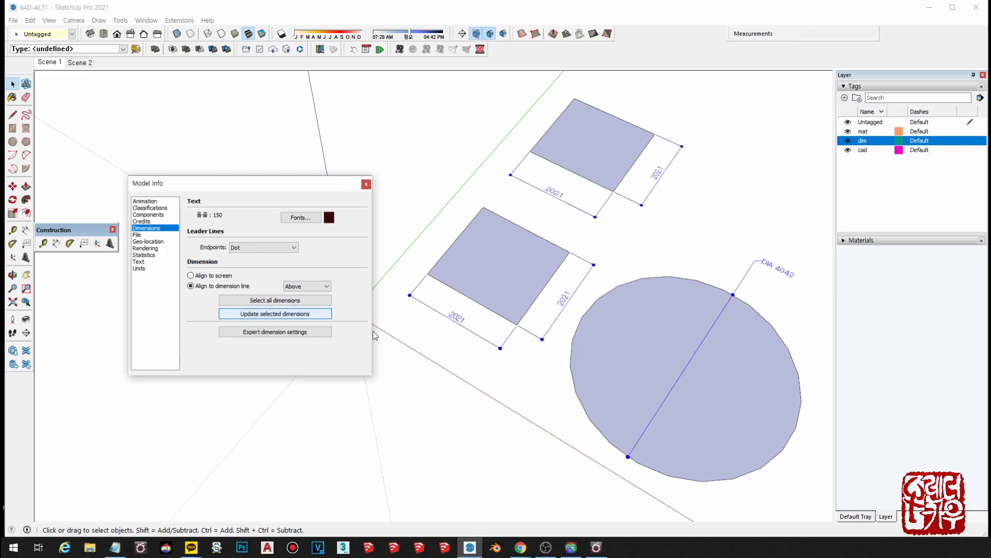
Examine the dimension text placed above its dimension lines from several viewpoints and distances, and clear the dimension selection.
{"action": "middle_click_drag", "start_coordinate": [614, 306], "coordinate": [609, 254]}
{"action": "middle_click_drag", "start_coordinate": [502, 149], "coordinate": [539, 261]}
{"action": "middle_click_drag", "start_coordinate": [473, 229], "coordinate": [543, 316]}
{"action": "scroll", "coordinate": [544, 348], "scroll_direction": "up", "scroll_amount": 1}
{"action": "scroll", "coordinate": [562, 413], "scroll_direction": "up", "scroll_amount": 1}
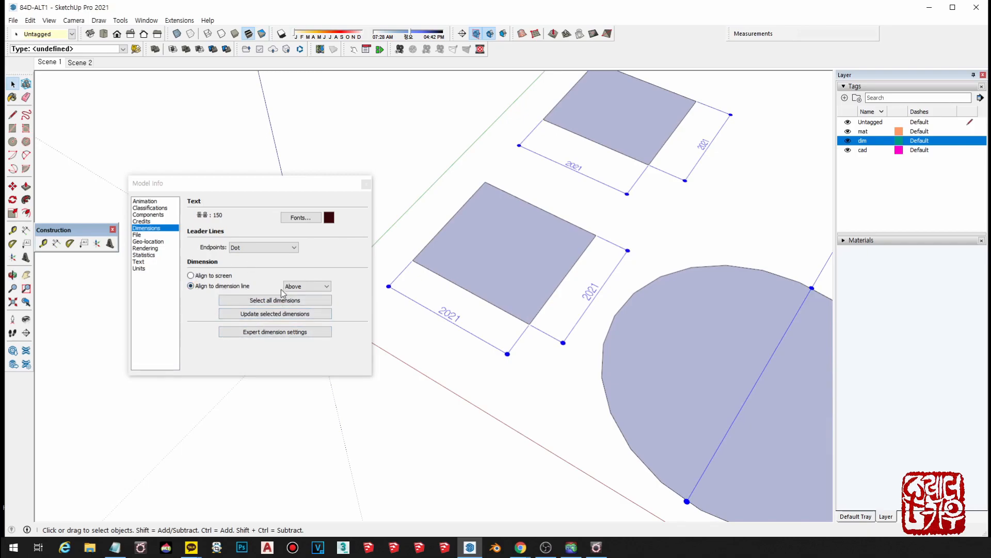
{"action": "scroll", "coordinate": [582, 330], "scroll_direction": "down", "scroll_amount": 3}
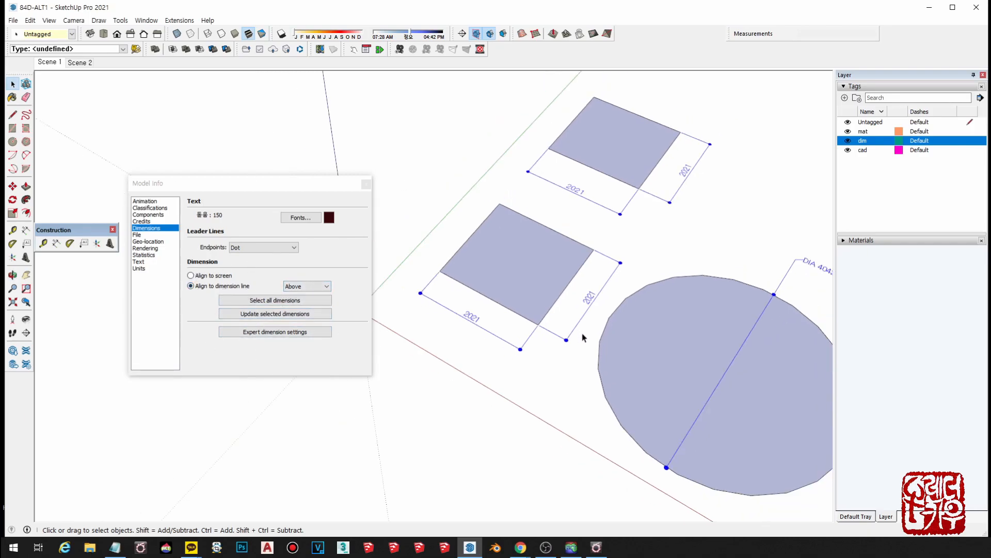
{"action": "middle_click_drag", "start_coordinate": [585, 338], "coordinate": [543, 324], "text": "shift"}
{"action": "left_click", "coordinate": [529, 413]}
{"action": "mouse_move", "coordinate": [632, 338]}
{"action": "middle_mouse_down", "text": "shift"}
{"action": "mouse_move", "coordinate": [568, 321]}
{"action": "mouse_move", "coordinate": [630, 358]}
{"action": "middle_mouse_up", "text": "shift"}
{"action": "scroll", "coordinate": [630, 358], "scroll_direction": "down", "scroll_amount": 3}
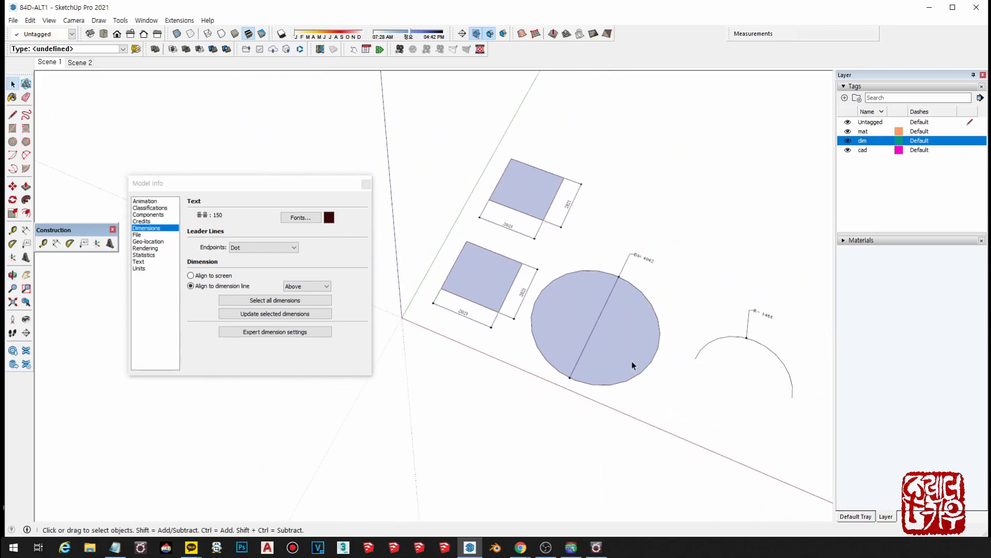
{"action": "scroll", "coordinate": [547, 360], "scroll_direction": "up", "scroll_amount": 2}
{"action": "middle_click_drag", "start_coordinate": [562, 332], "coordinate": [555, 362], "text": "shift"}
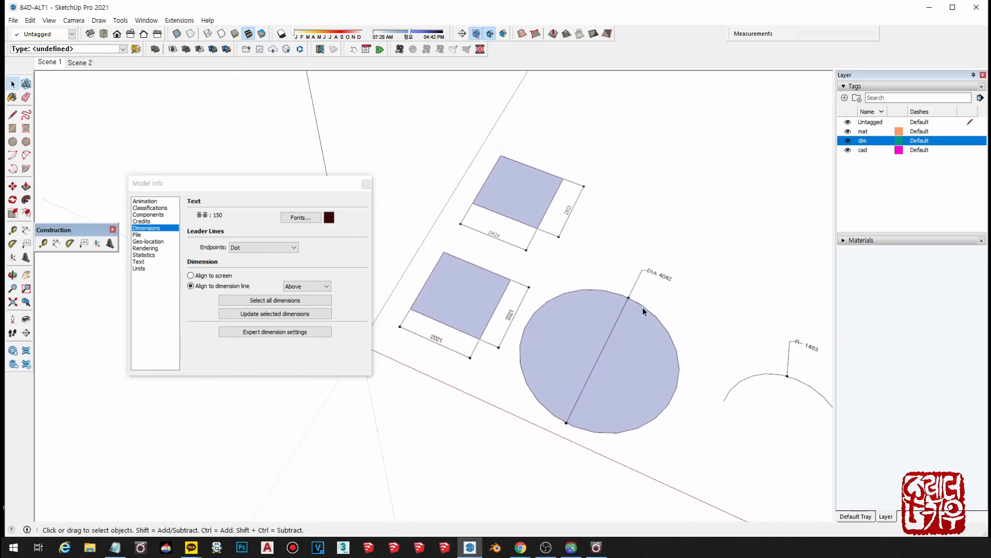
{"action": "middle_click_drag", "start_coordinate": [643, 305], "coordinate": [622, 298], "text": "shift"}
{"action": "middle_click_drag", "start_coordinate": [407, 397], "coordinate": [405, 387]}
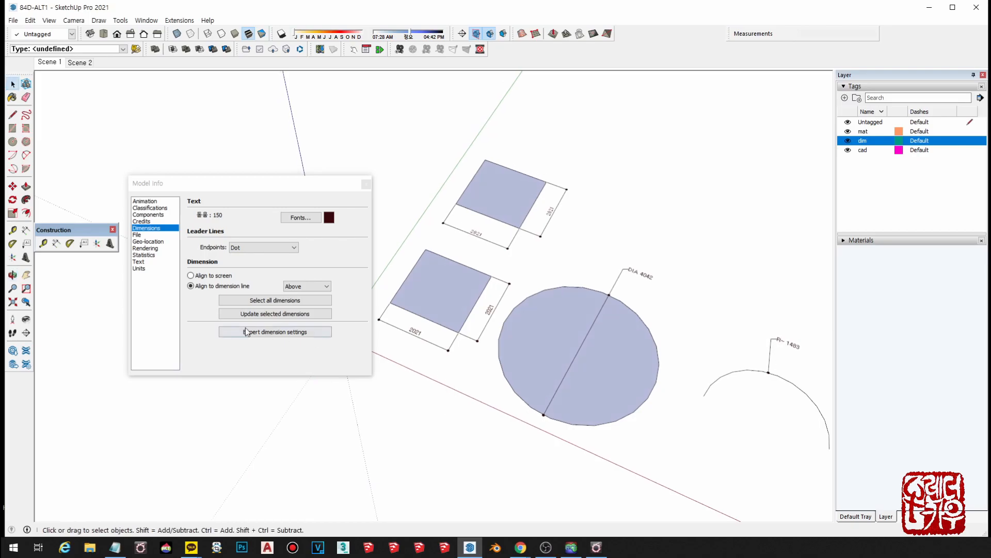
Open the expert dimension settings and toggle the radius/diameter prefix off and on, leaving it enabled.
{"action": "left_click", "coordinate": [275, 336]}
{"action": "left_click_drag", "start_coordinate": [453, 158], "coordinate": [409, 165]}
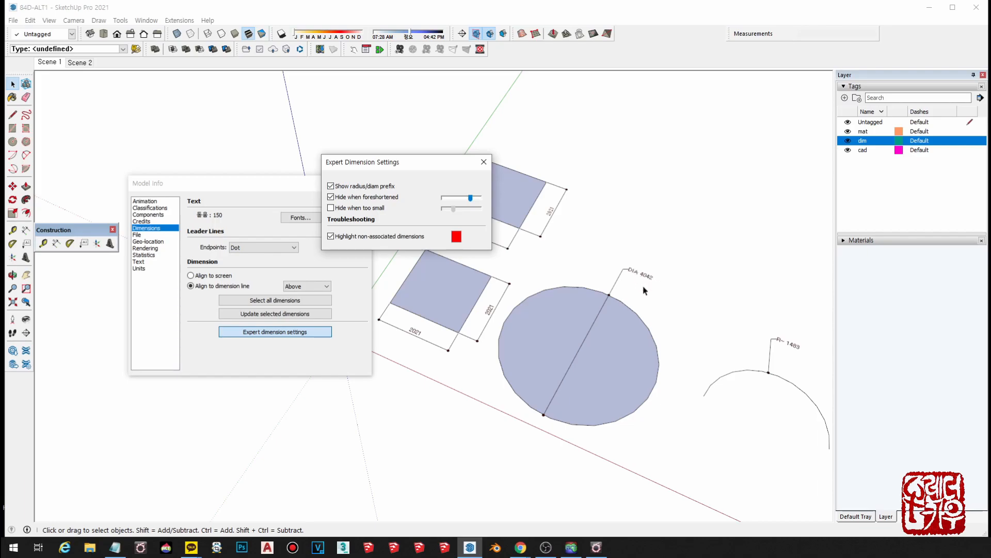
{"action": "left_click", "coordinate": [357, 185]}
{"action": "left_click", "coordinate": [378, 186]}
{"action": "left_click", "coordinate": [378, 185]}
{"action": "left_click", "coordinate": [378, 185]}
{"action": "left_click", "coordinate": [378, 185]}
{"action": "left_click", "coordinate": [378, 186]}
{"action": "left_click", "coordinate": [370, 187]}
{"action": "left_click", "coordinate": [371, 187]}
Disable Hide when foreshortened, enable Hide when too small, and raise the too-small threshold slightly.
{"action": "left_click", "coordinate": [368, 199]}
{"action": "left_click", "coordinate": [355, 209]}
{"action": "middle_click_drag", "start_coordinate": [547, 258], "coordinate": [464, 259]}
{"action": "middle_click_drag", "start_coordinate": [594, 297], "coordinate": [541, 318]}
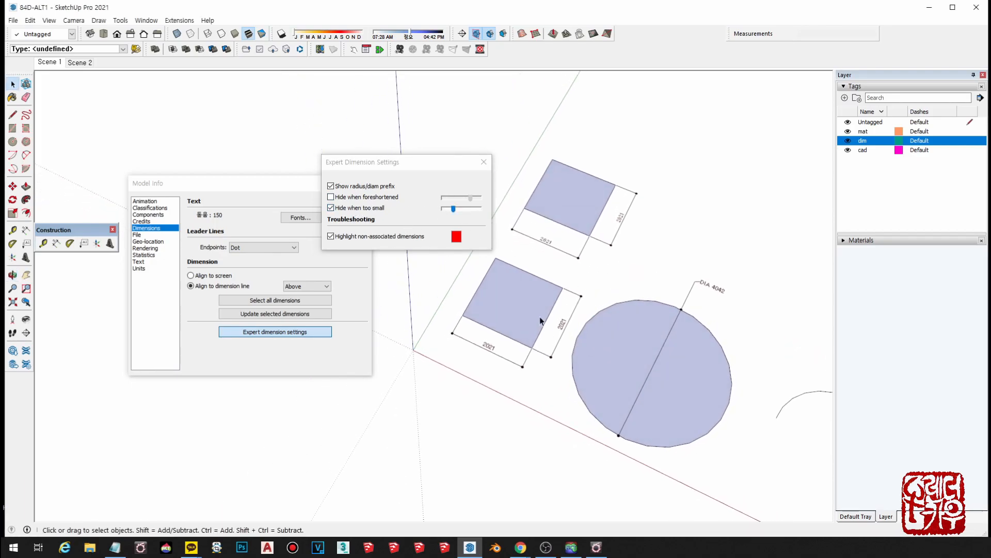
{"action": "scroll", "coordinate": [497, 309], "scroll_direction": "down", "scroll_amount": 5}
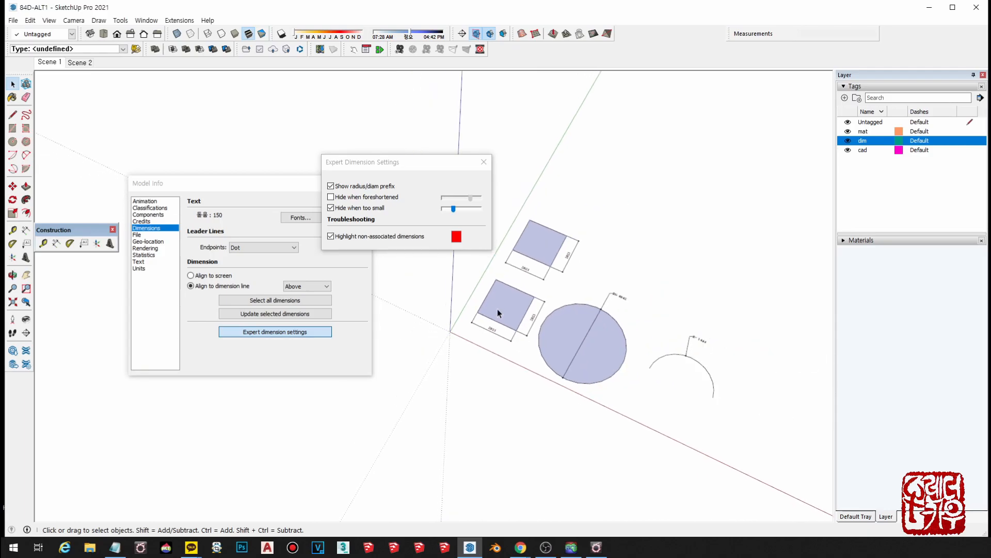
{"action": "left_click_drag", "start_coordinate": [450, 211], "coordinate": [463, 213]}
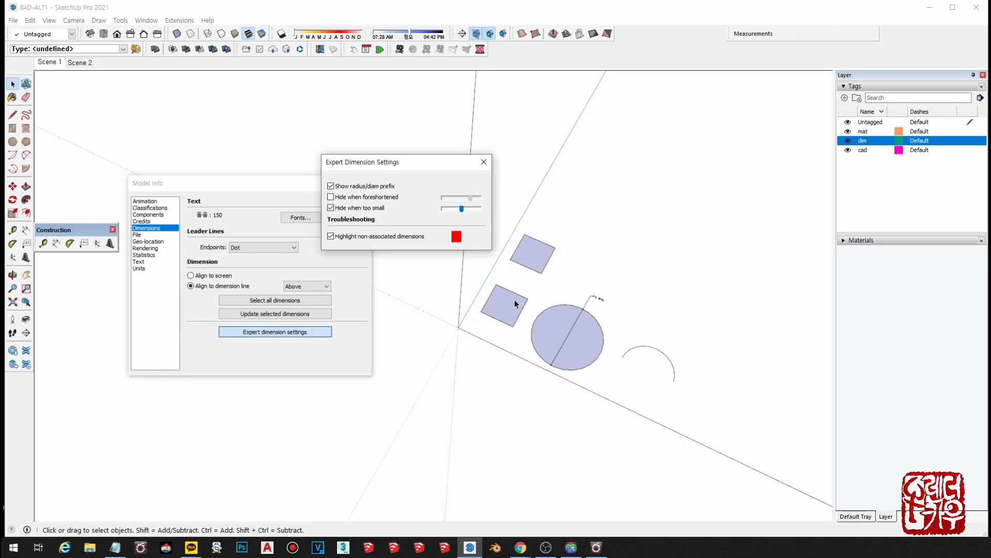
Check how the small dimensions hide at different viewing distances, and turn off Hide when too small.
{"action": "scroll", "coordinate": [509, 285], "scroll_direction": "up", "scroll_amount": 2}
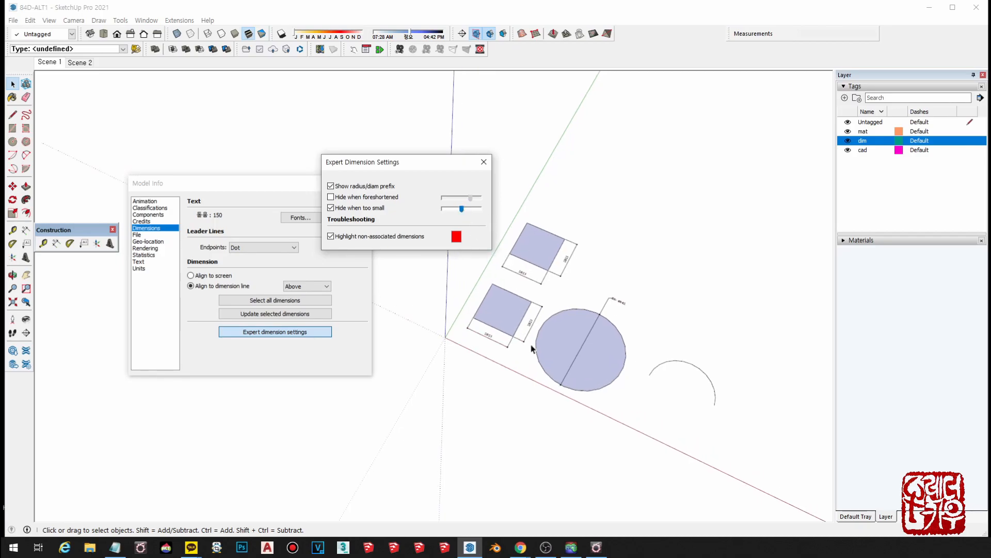
{"action": "scroll", "coordinate": [532, 326], "scroll_direction": "down", "scroll_amount": 2}
{"action": "scroll", "coordinate": [532, 330], "scroll_direction": "up", "scroll_amount": 2}
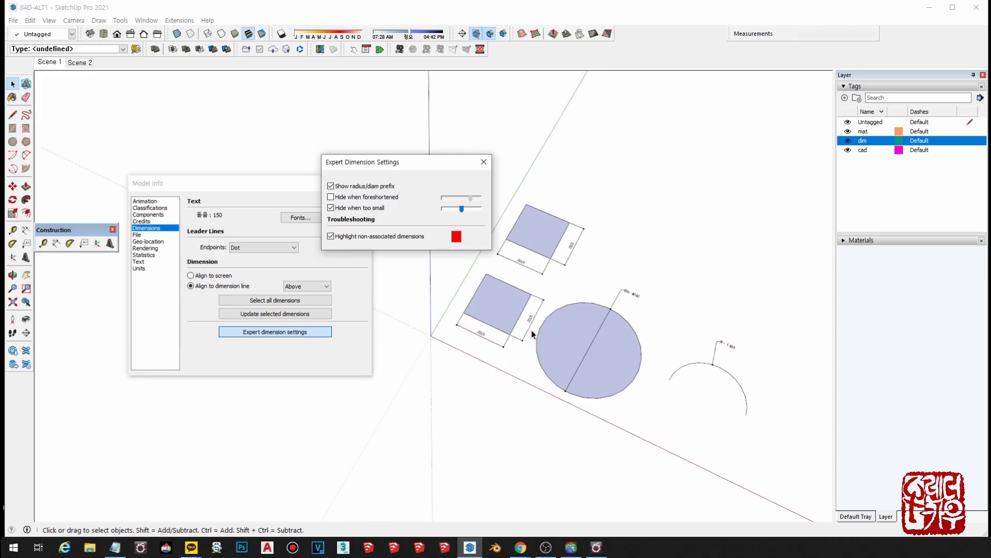
{"action": "scroll", "coordinate": [532, 327], "scroll_direction": "down", "scroll_amount": 3}
{"action": "scroll", "coordinate": [533, 328], "scroll_direction": "up", "scroll_amount": 1}
{"action": "scroll", "coordinate": [532, 326], "scroll_direction": "up", "scroll_amount": 3}
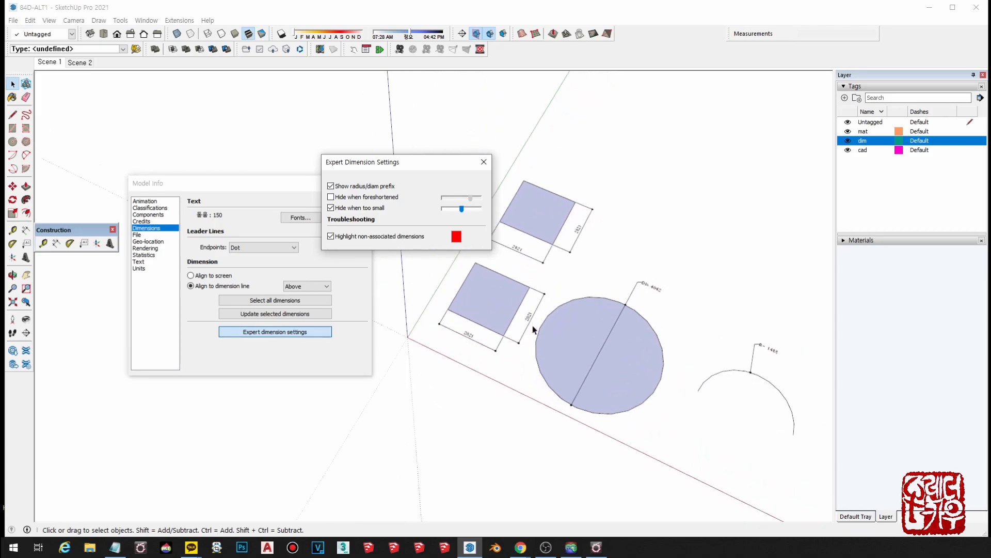
{"action": "left_click", "coordinate": [354, 207]}
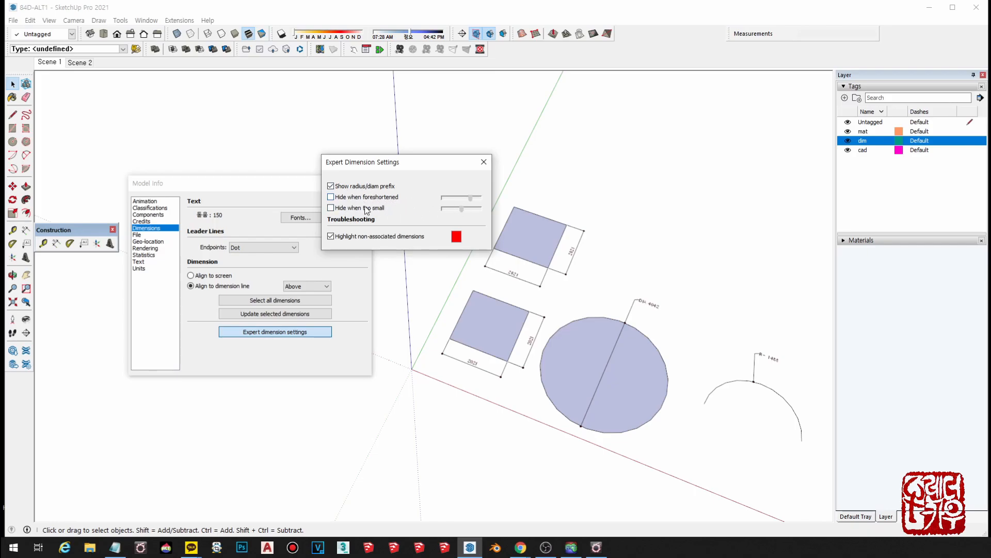
{"action": "left_click", "coordinate": [343, 187]}
{"action": "middle_click_drag", "start_coordinate": [498, 327], "coordinate": [553, 380]}
{"action": "middle_click_drag", "start_coordinate": [368, 243], "coordinate": [346, 240]}
{"action": "middle_click_drag", "start_coordinate": [522, 342], "coordinate": [542, 350]}
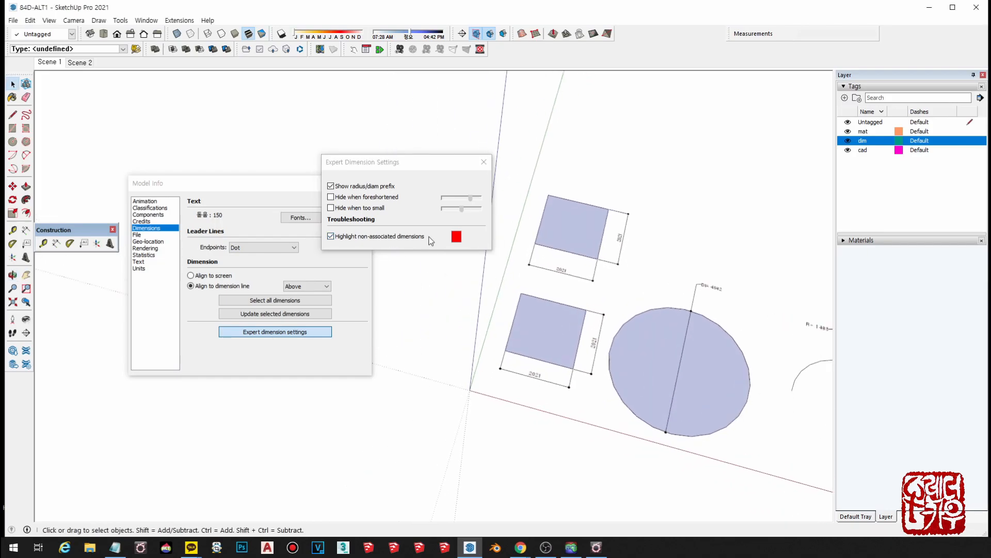
Move the left edge of the square nearest the origin outward by 4000 along the red axis.
{"action": "middle_click_drag", "start_coordinate": [500, 286], "coordinate": [472, 261], "text": "shift"}
{"action": "scroll", "coordinate": [519, 314], "scroll_direction": "up", "scroll_amount": 3}
{"action": "left_click", "coordinate": [594, 328]}
{"action": "middle_click_drag", "start_coordinate": [588, 322], "coordinate": [657, 373]}
{"action": "middle_click_drag", "start_coordinate": [544, 324], "coordinate": [513, 287]}
{"action": "left_click", "coordinate": [509, 287]}
{"action": "scroll", "coordinate": [507, 295], "scroll_direction": "up", "scroll_amount": 1}
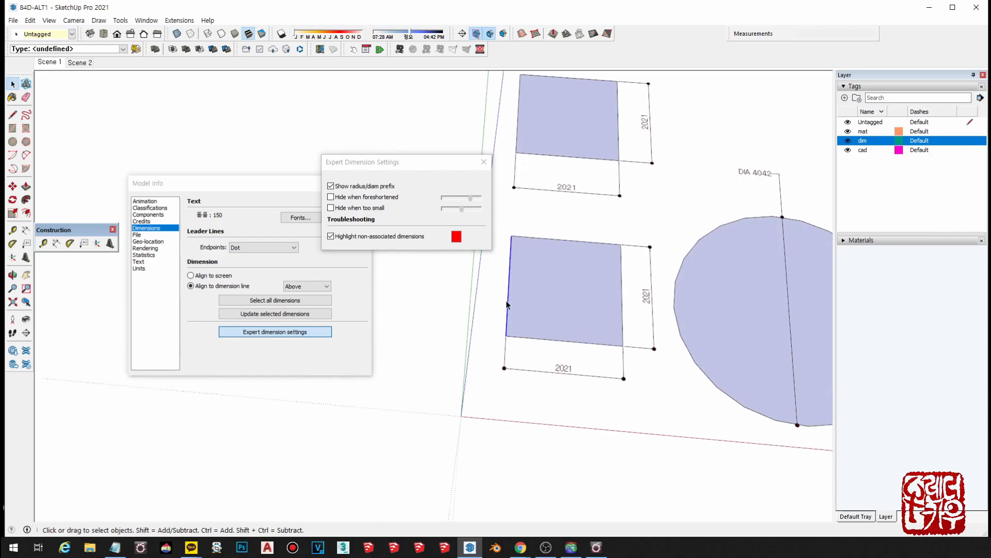
{"action": "key", "text": "m"}
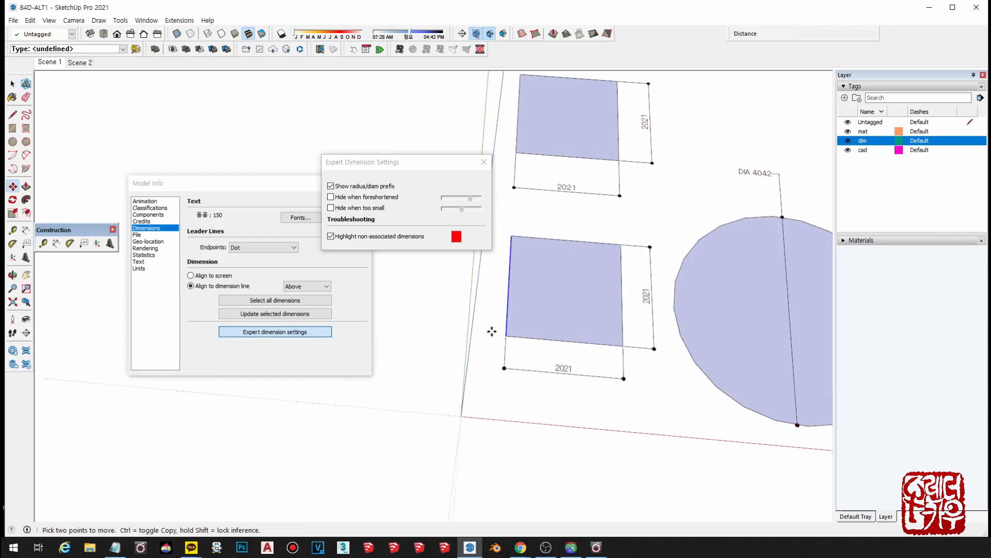
{"action": "scroll", "coordinate": [490, 330], "scroll_direction": "down", "scroll_amount": 2}
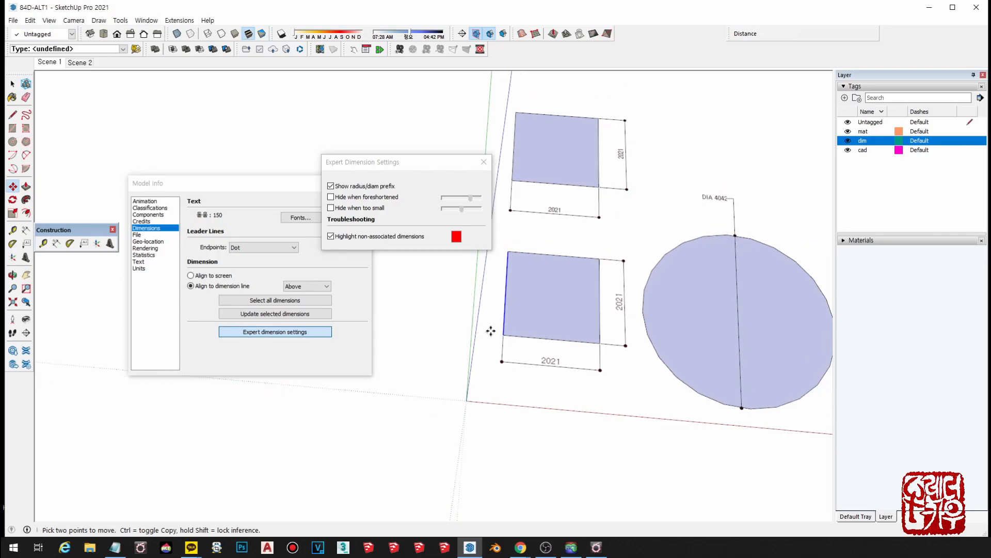
{"action": "left_click", "coordinate": [490, 330]}
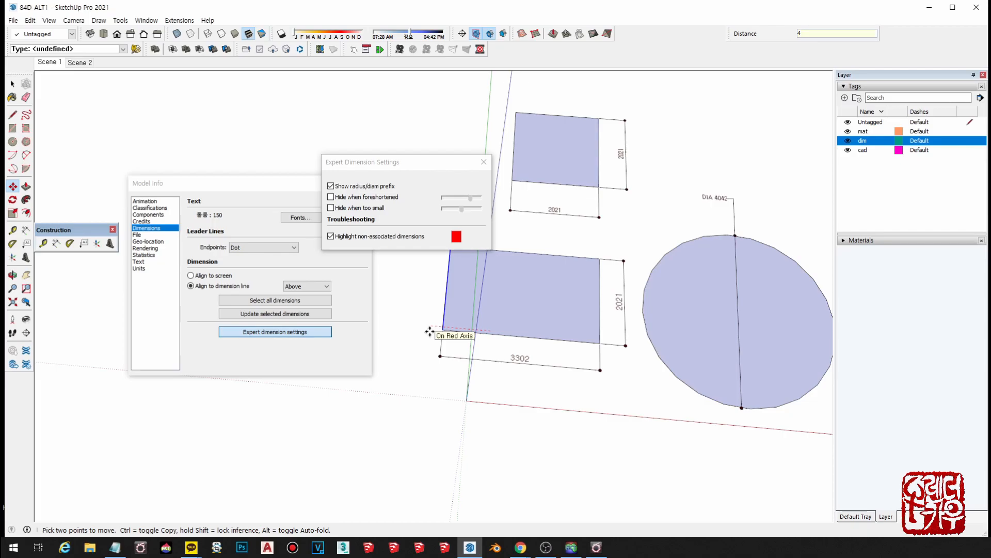
{"action": "key", "text": "Return"}
{"action": "scroll", "coordinate": [562, 345], "scroll_direction": "down", "scroll_amount": 1}
{"action": "middle_click_drag", "start_coordinate": [563, 346], "coordinate": [699, 409], "text": "shift"}
{"action": "key", "text": "space"}
{"action": "middle_click_drag", "start_coordinate": [674, 446], "coordinate": [645, 437], "text": "shift"}
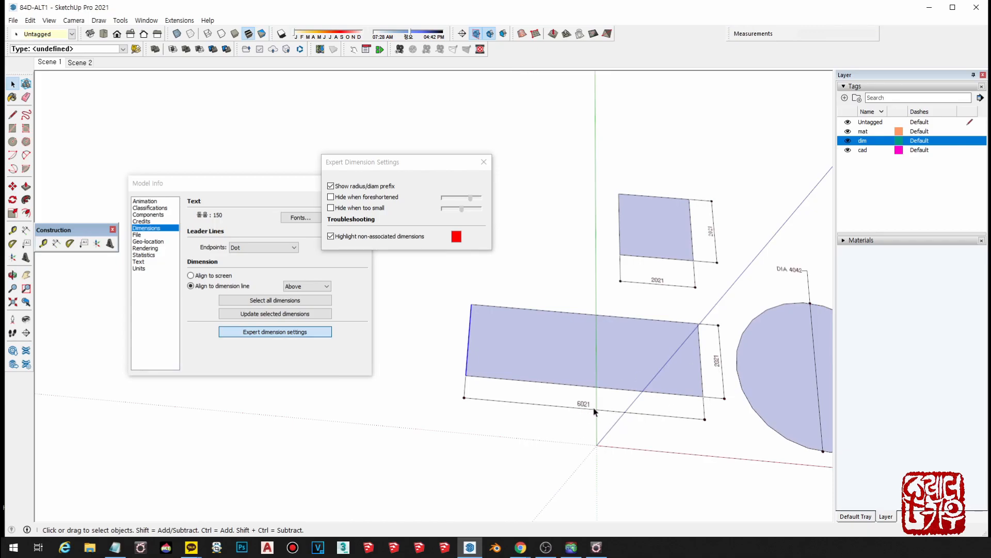
Inspect the stretched rectangle's length dimension and replace the farther square's horizontal dimension text with 2000.
{"action": "left_click", "coordinate": [604, 478]}
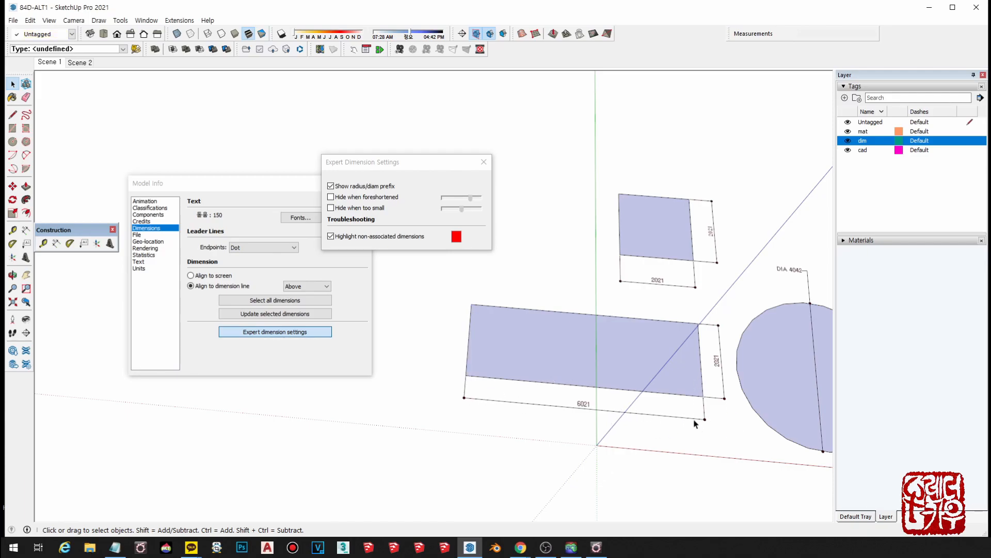
{"action": "left_click", "coordinate": [512, 401]}
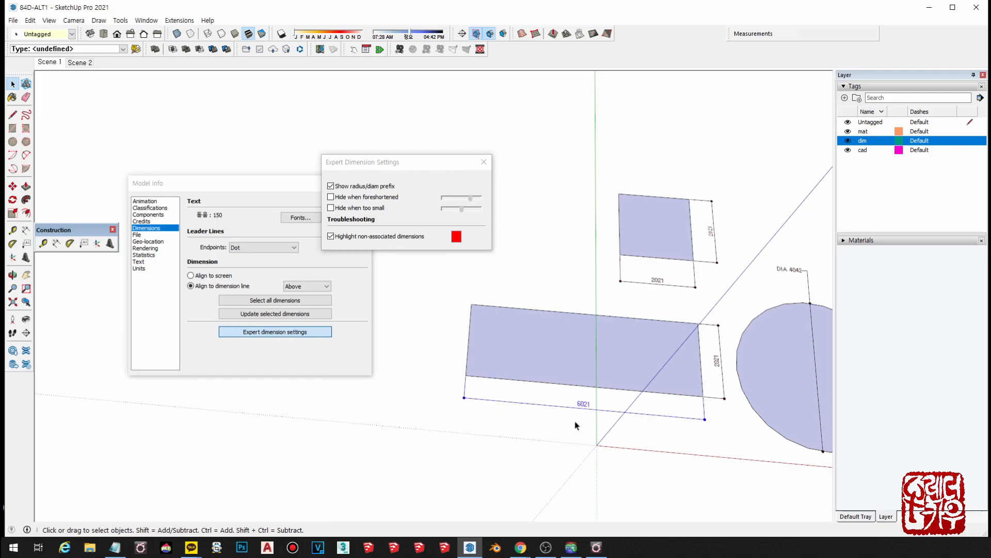
{"action": "middle_click_drag", "start_coordinate": [599, 421], "coordinate": [596, 291]}
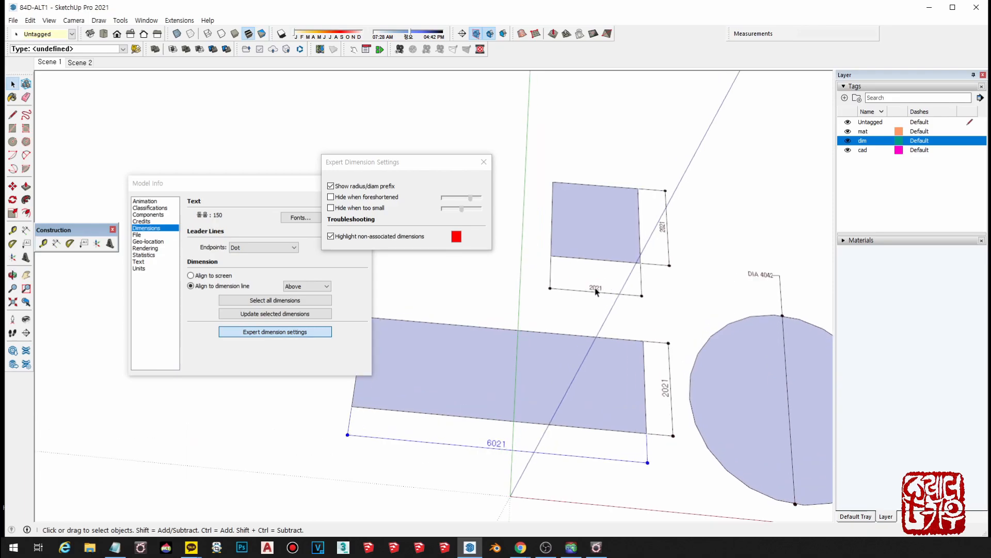
{"action": "double_click", "coordinate": [595, 288]}
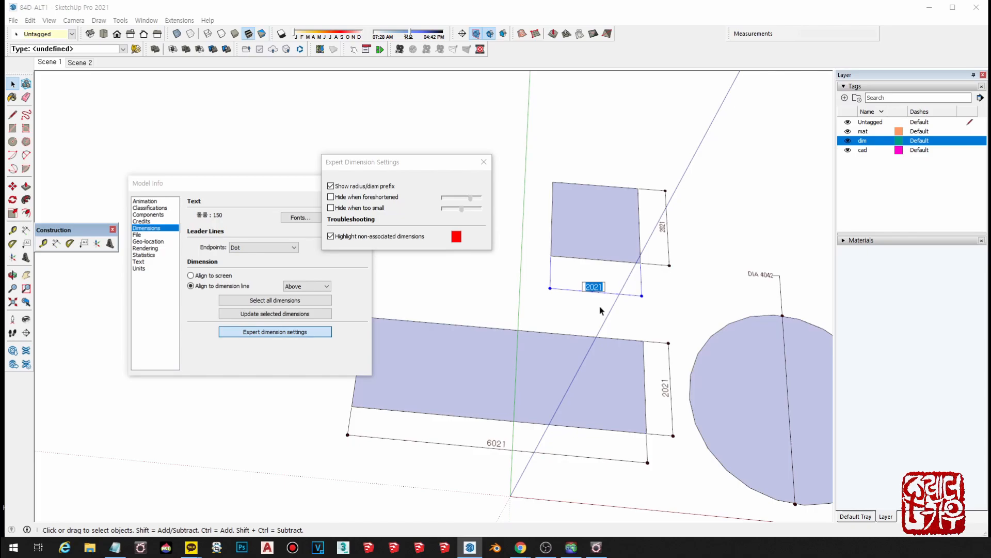
{"action": "key", "text": "BackSpace"}
{"action": "type", "text": "2000"}
{"action": "key", "text": "Return"}
{"action": "middle_click_drag", "start_coordinate": [600, 311], "coordinate": [596, 275]}
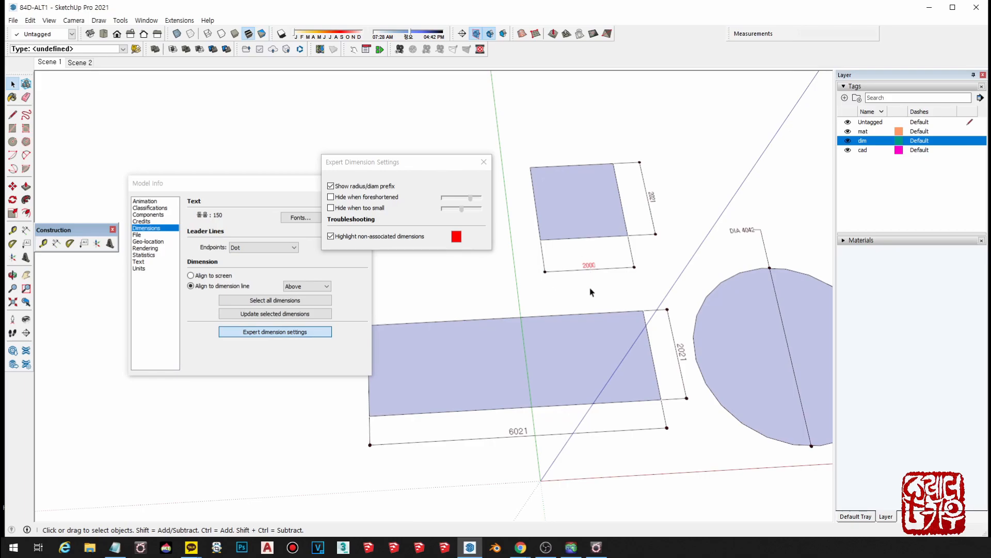
Stretch the farther square by moving its left edge outward by 4000 along the red axis.
{"action": "middle_click_drag", "start_coordinate": [577, 274], "coordinate": [590, 221]}
{"action": "left_click", "coordinate": [600, 221]}
{"action": "key", "text": "m"}
{"action": "left_click", "coordinate": [600, 223]}
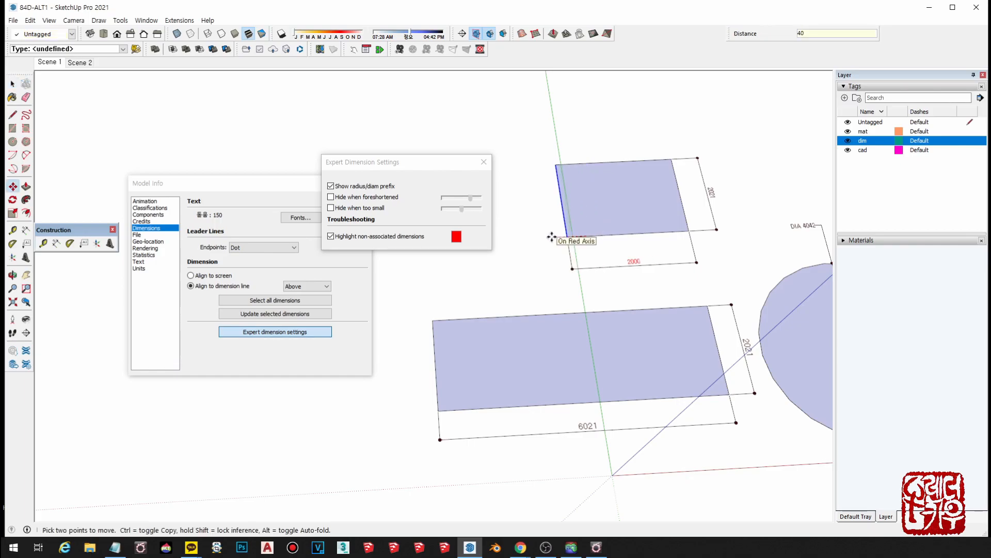
{"action": "key", "text": "Return"}
{"action": "key", "text": "space"}
Examine the red overridden dimension on the farther rectangle and delete it.
{"action": "middle_click_drag", "start_coordinate": [600, 277], "coordinate": [614, 316]}
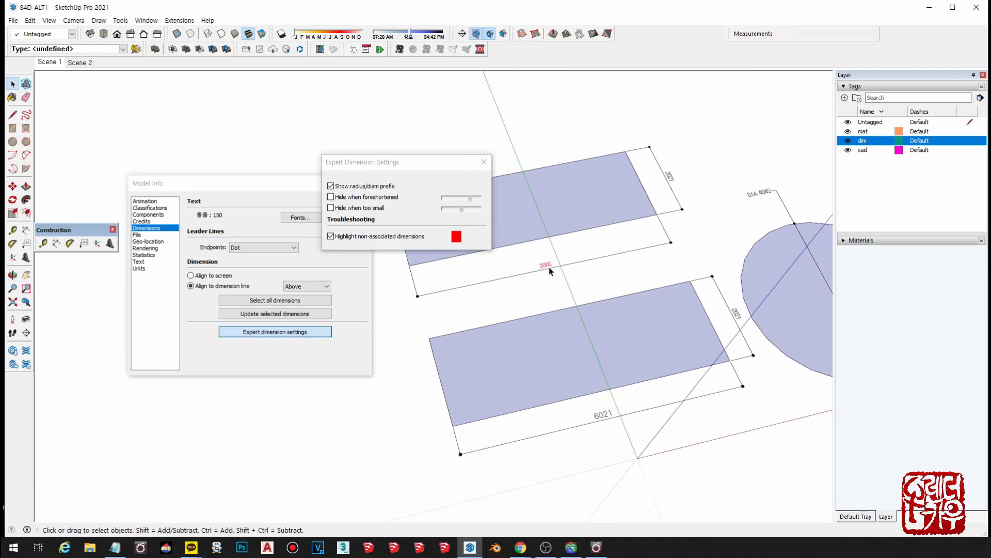
{"action": "scroll", "coordinate": [524, 269], "scroll_direction": "up", "scroll_amount": 4}
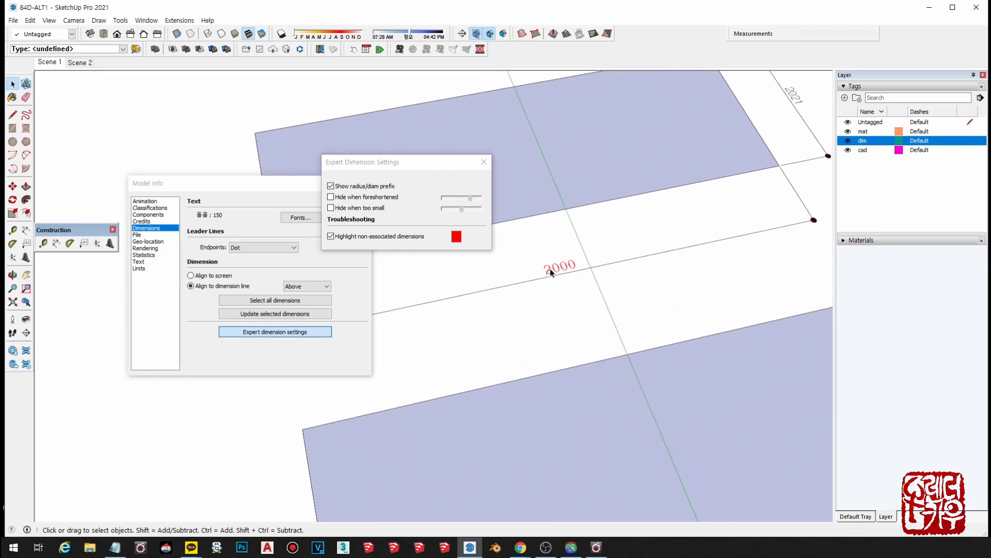
{"action": "scroll", "coordinate": [571, 272], "scroll_direction": "down", "scroll_amount": 2}
{"action": "scroll", "coordinate": [570, 271], "scroll_direction": "down", "scroll_amount": 1}
{"action": "middle_click_drag", "start_coordinate": [570, 271], "coordinate": [555, 265]}
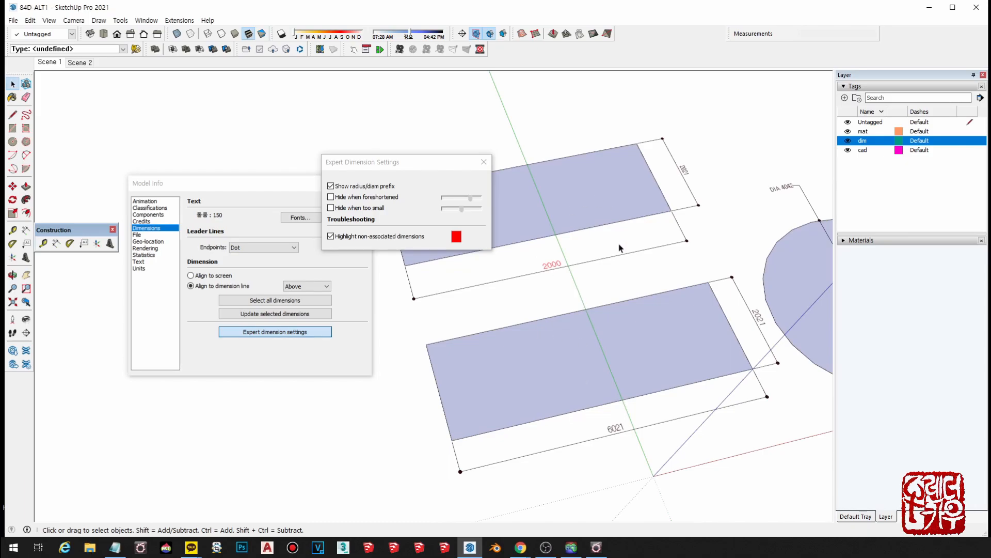
{"action": "left_click", "coordinate": [518, 248]}
{"action": "left_click", "coordinate": [568, 273]}
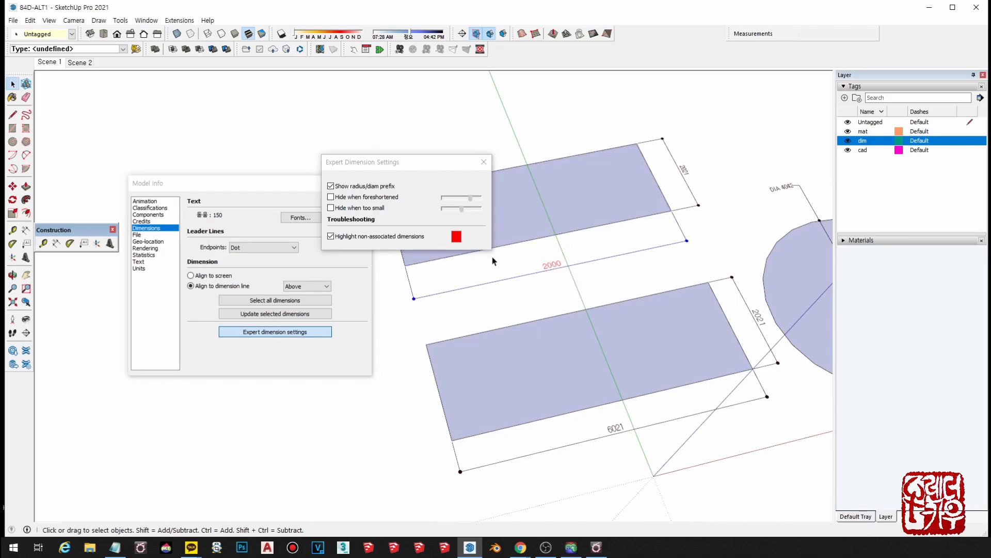
{"action": "key", "text": "Delete"}
Dimension the length of the farther rectangle again, placing the dimension line just outside its front edge.
{"action": "left_click", "coordinate": [57, 244]}
{"action": "left_click", "coordinate": [405, 266]}
{"action": "left_click", "coordinate": [671, 213]}
{"action": "left_click", "coordinate": [691, 243]}
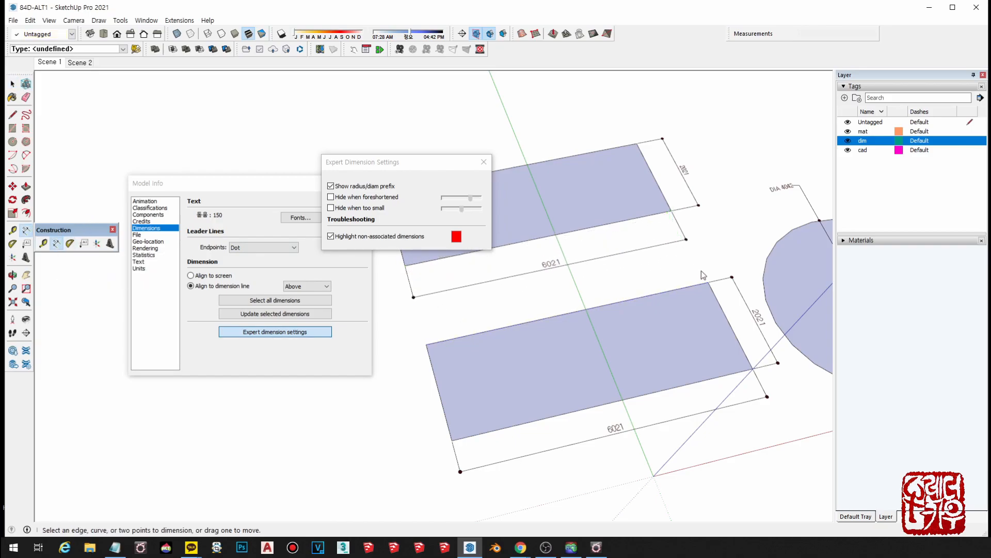
{"action": "key", "text": "space"}
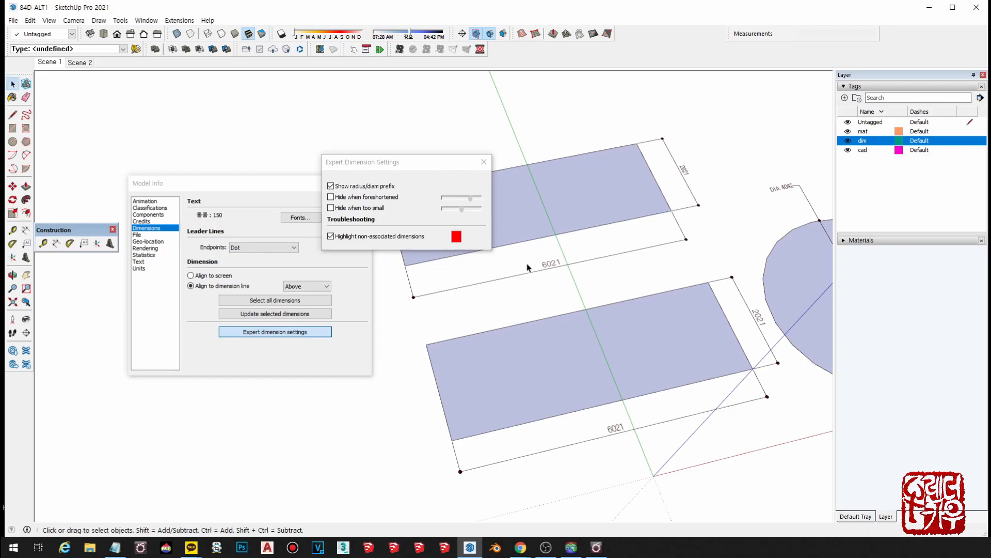
Override the new length dimension's text on the farther rectangle with 6000.
{"action": "double_click", "coordinate": [551, 264]}
{"action": "type", "text": "6000"}
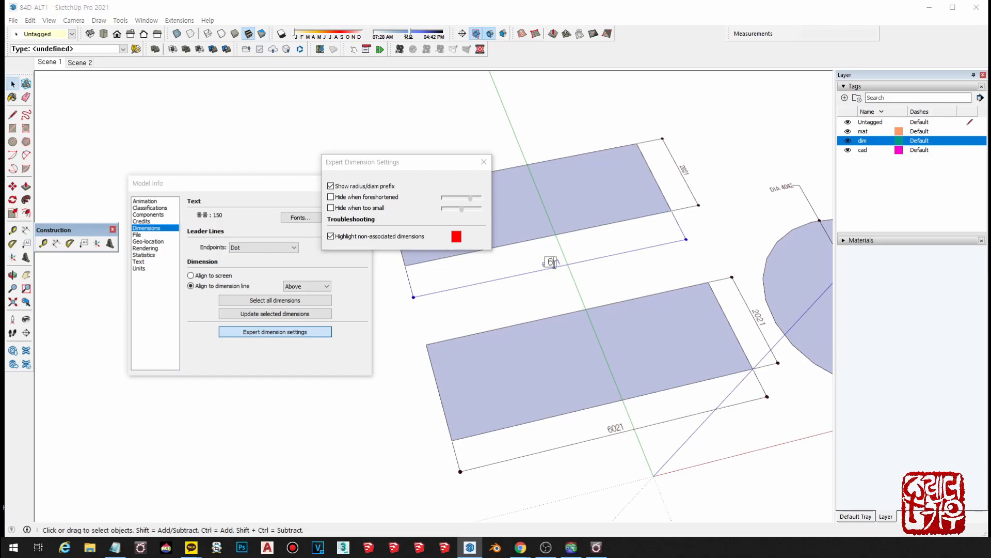
{"action": "key", "text": "Return"}
{"action": "mouse_move", "coordinate": [521, 296]}
{"action": "middle_mouse_down"}
{"action": "mouse_move", "coordinate": [639, 347]}
{"action": "mouse_move", "coordinate": [540, 290]}
{"action": "mouse_move", "coordinate": [879, 237]}
{"action": "mouse_move", "coordinate": [546, 371]}
{"action": "mouse_move", "coordinate": [785, 365]}
{"action": "mouse_move", "coordinate": [219, 301]}
{"action": "mouse_move", "coordinate": [547, 298]}
{"action": "mouse_move", "coordinate": [549, 316]}
{"action": "mouse_move", "coordinate": [587, 345]}
{"action": "mouse_move", "coordinate": [512, 296]}
{"action": "middle_mouse_up"}
{"action": "left_click", "coordinate": [512, 295]}
Move the farther rectangle's left edge inward by 4000 along the red axis.
{"action": "left_click", "coordinate": [434, 305]}
{"action": "key", "text": "m"}
{"action": "left_click", "coordinate": [442, 296]}
{"action": "type", "text": "400"}
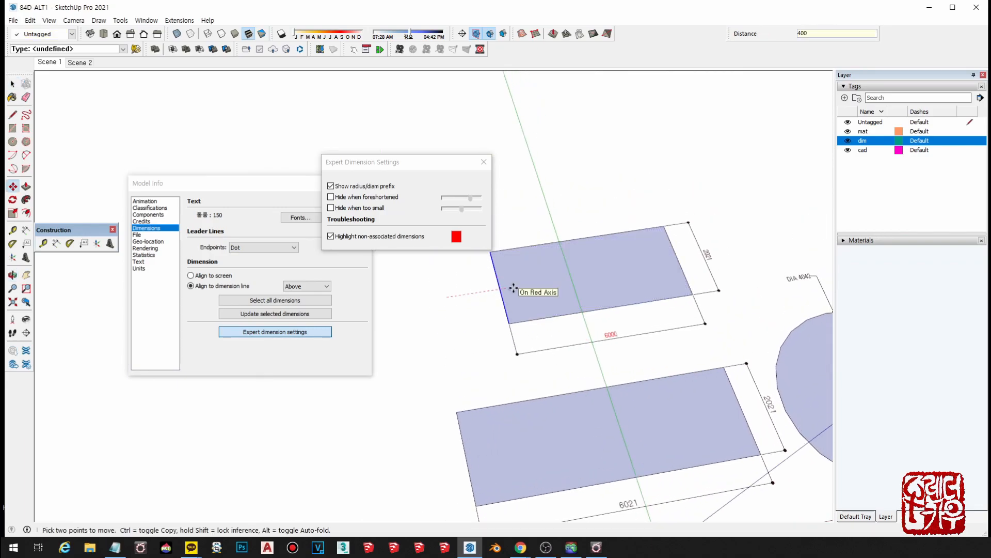
{"action": "type", "text": "0"}
{"action": "key", "text": "Return"}
{"action": "key", "text": "space"}
Shorten the rectangle nearest the origin by moving its left edge inward by 4000 along the red axis.
{"action": "middle_click_drag", "start_coordinate": [508, 266], "coordinate": [480, 204], "text": "shift"}
{"action": "left_click", "coordinate": [435, 389]}
{"action": "key", "text": "m"}
{"action": "left_click", "coordinate": [452, 388]}
{"action": "type", "text": "4"}
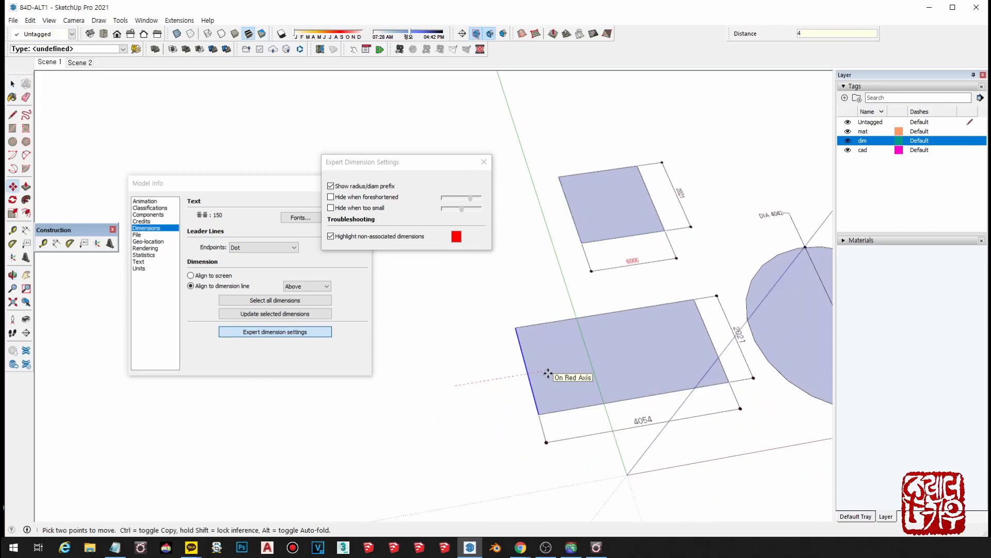
{"action": "type", "text": "000"}
{"action": "key", "text": "Return"}
{"action": "key", "text": "space"}
{"action": "scroll", "coordinate": [520, 372], "scroll_direction": "up", "scroll_amount": 3}
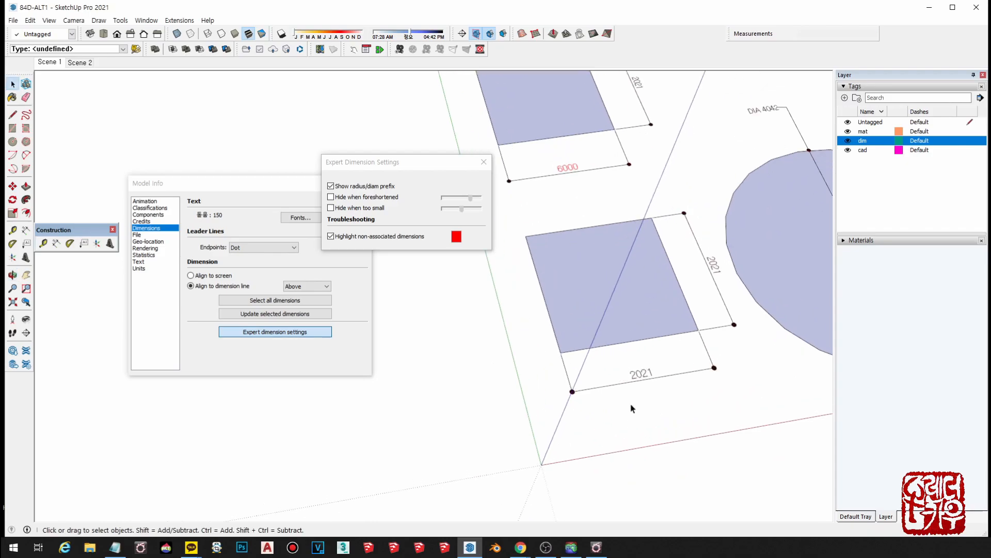
Close the expert dimension settings and bring both dimensioned rectangles and the circle into view.
{"action": "middle_click_drag", "start_coordinate": [571, 387], "coordinate": [638, 439]}
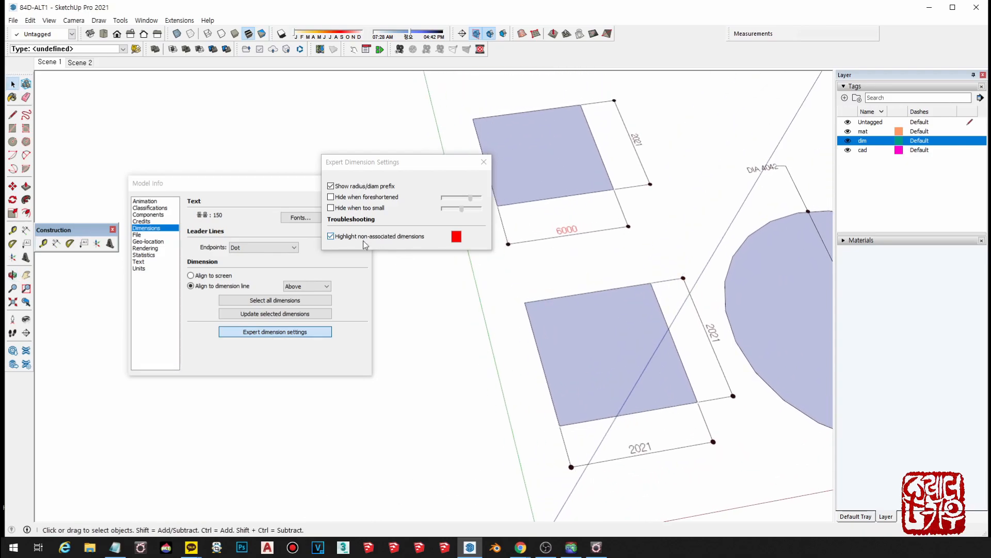
{"action": "left_click", "coordinate": [483, 163]}
{"action": "middle_click_drag", "start_coordinate": [416, 339], "coordinate": [488, 283]}
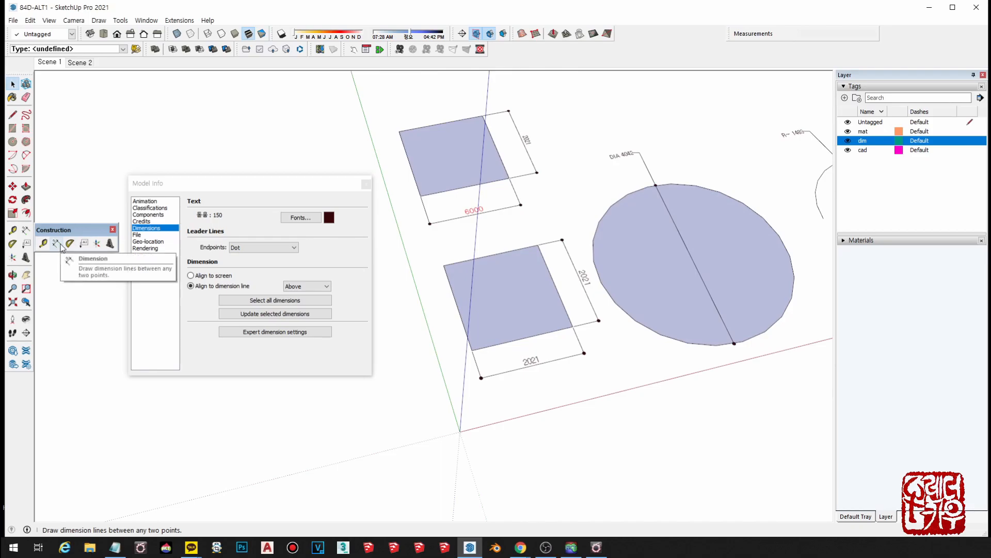
{"action": "middle_click_drag", "start_coordinate": [696, 315], "coordinate": [697, 316]}
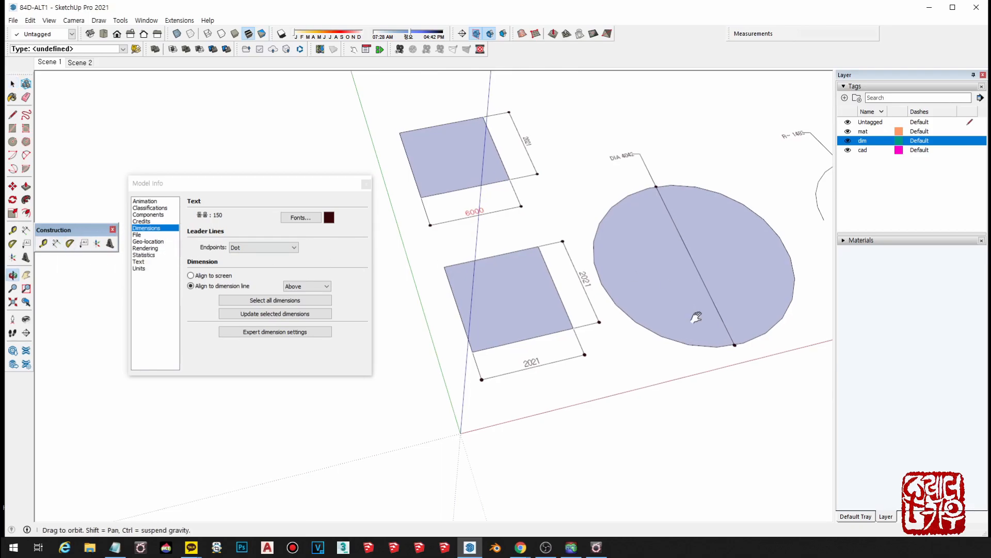
Review the model's text label settings and bring up its measurement units settings.
{"action": "left_click", "coordinate": [139, 262]}
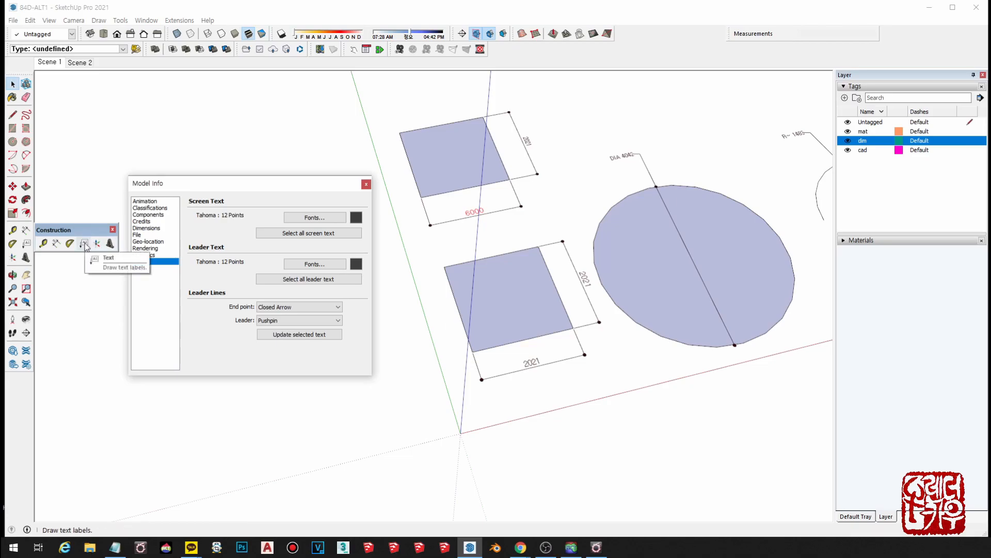
{"action": "left_click", "coordinate": [151, 269]}
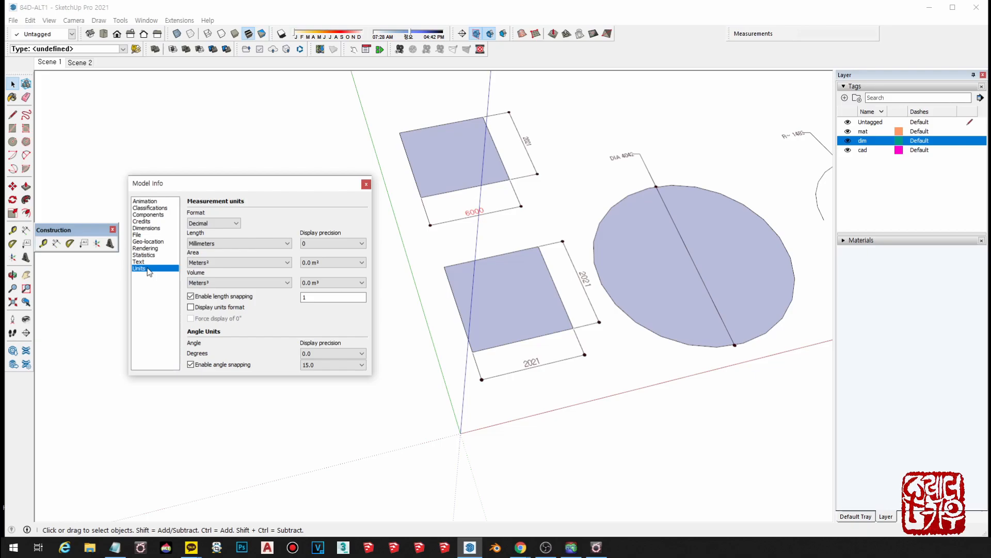
{"action": "left_click", "coordinate": [518, 365]}
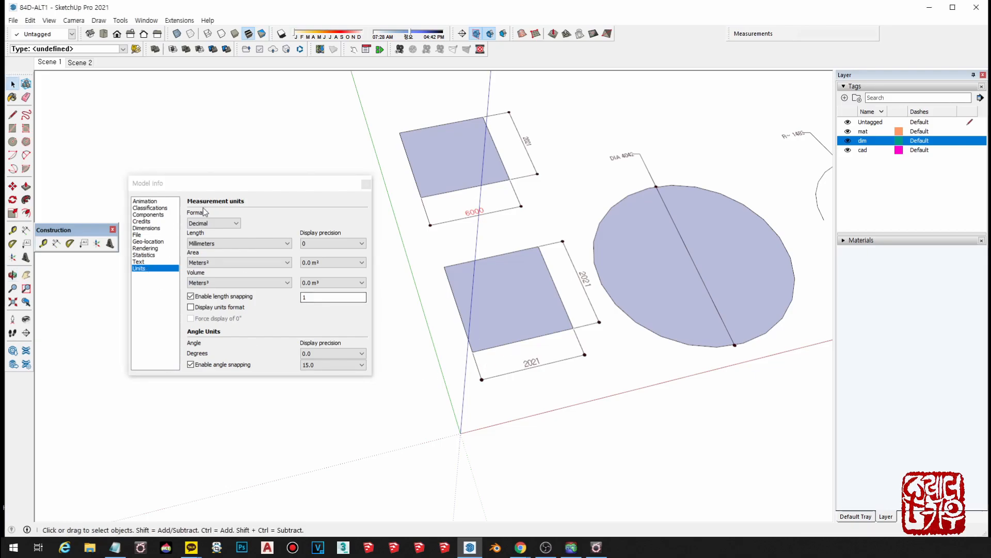
{"action": "left_click", "coordinate": [259, 185]}
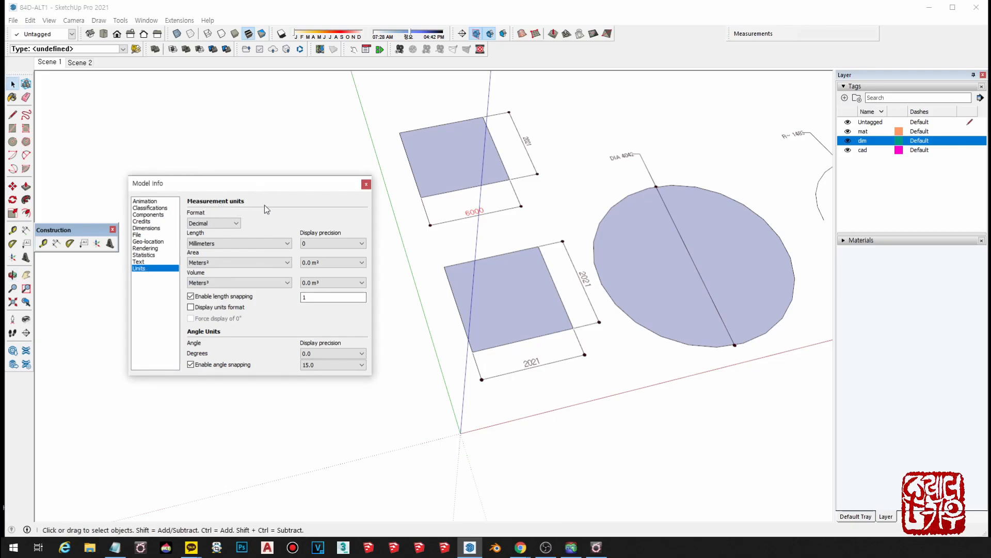
Choose Decimal as the measurement format and Millimeters as the length unit.
{"action": "left_click", "coordinate": [211, 223]}
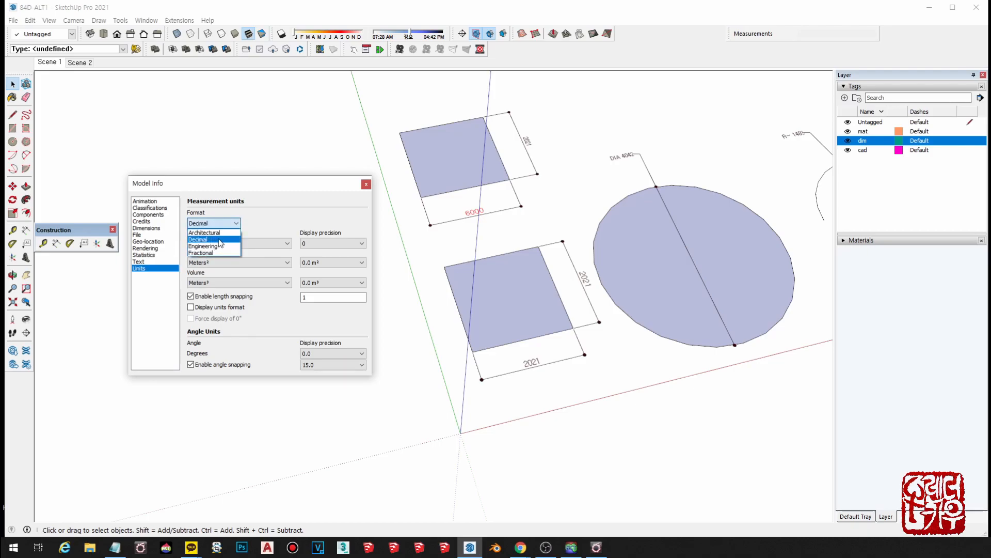
{"action": "left_click", "coordinate": [215, 240]}
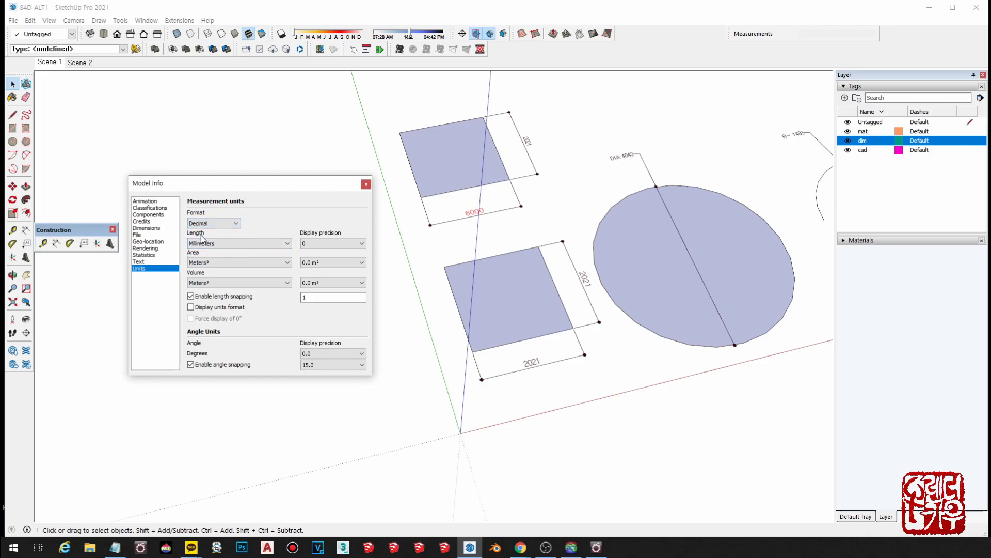
{"action": "left_click", "coordinate": [231, 245]}
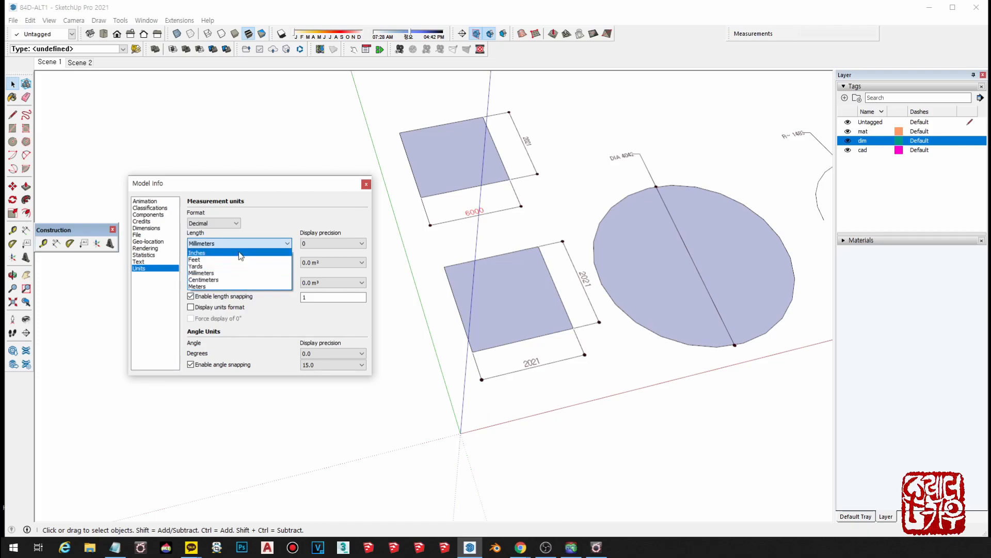
{"action": "left_click", "coordinate": [240, 272]}
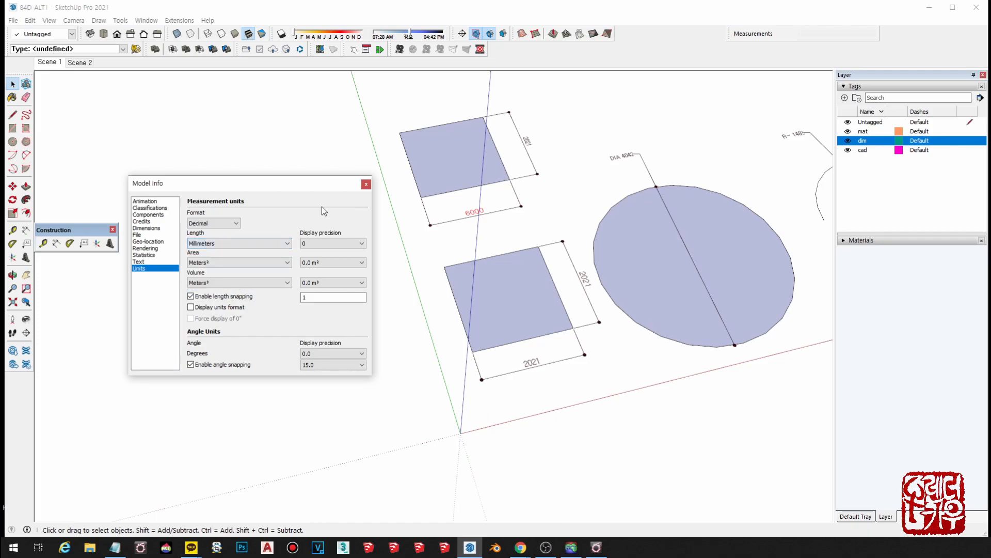
Try a length display precision of 0.000000 on the dimensions and return it to 0.
{"action": "left_click", "coordinate": [348, 244]}
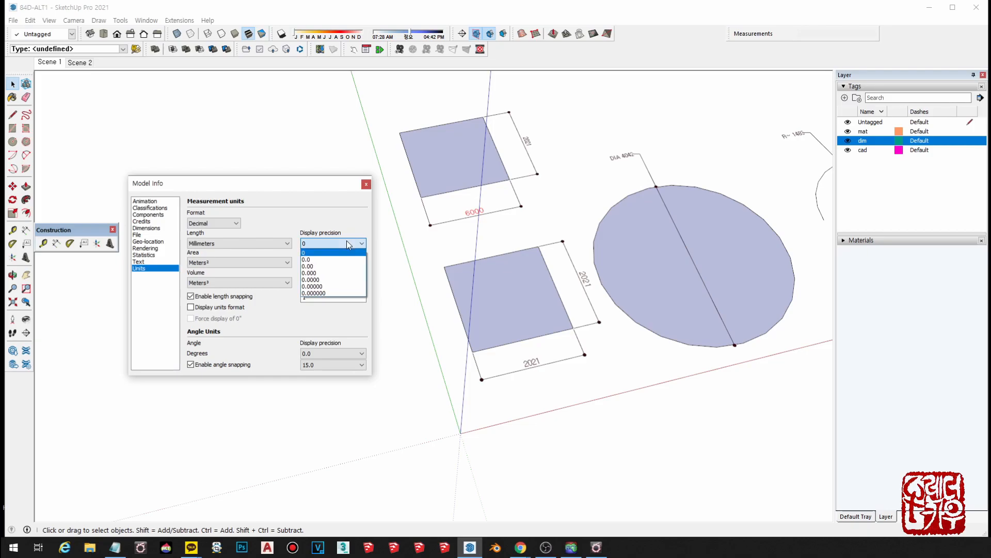
{"action": "left_click", "coordinate": [338, 293]}
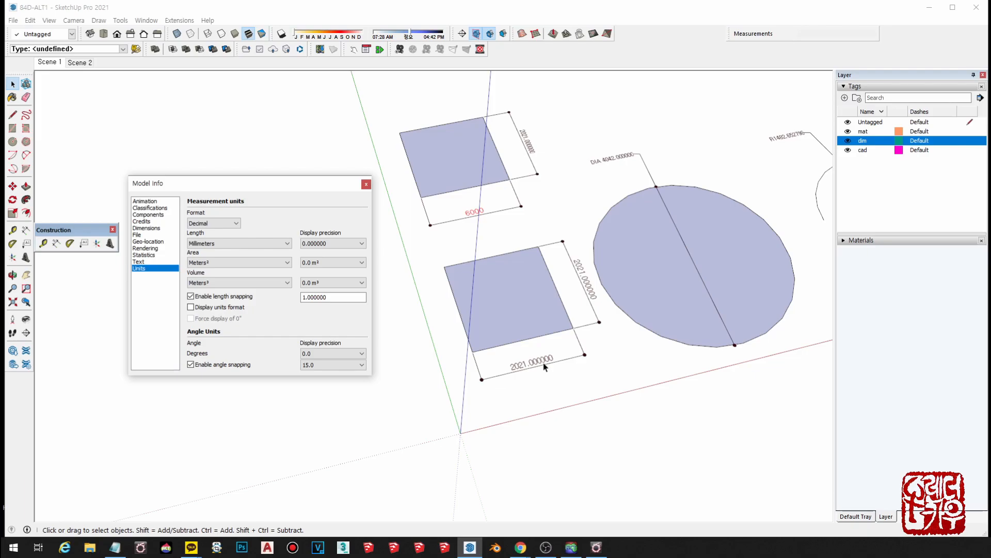
{"action": "left_click", "coordinate": [321, 243]}
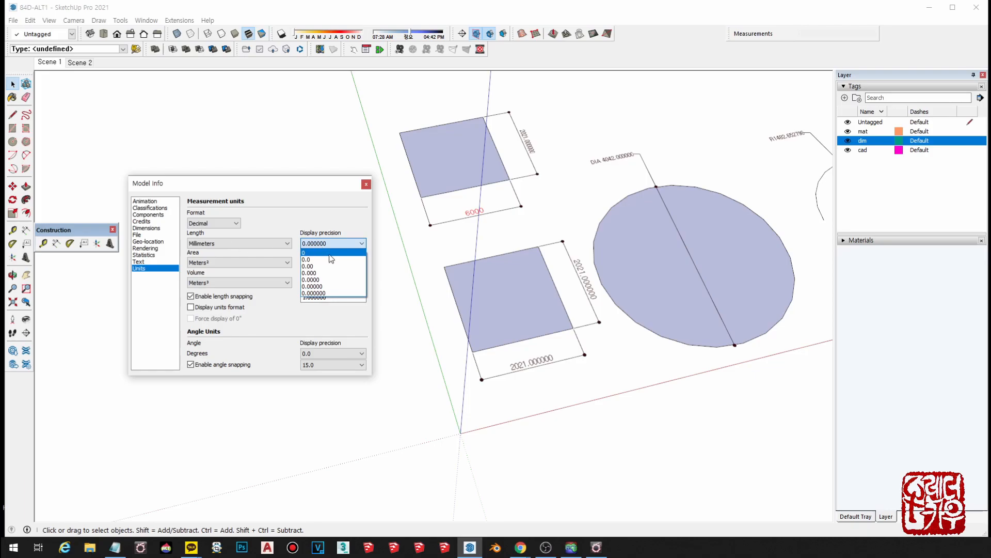
{"action": "left_click", "coordinate": [329, 253]}
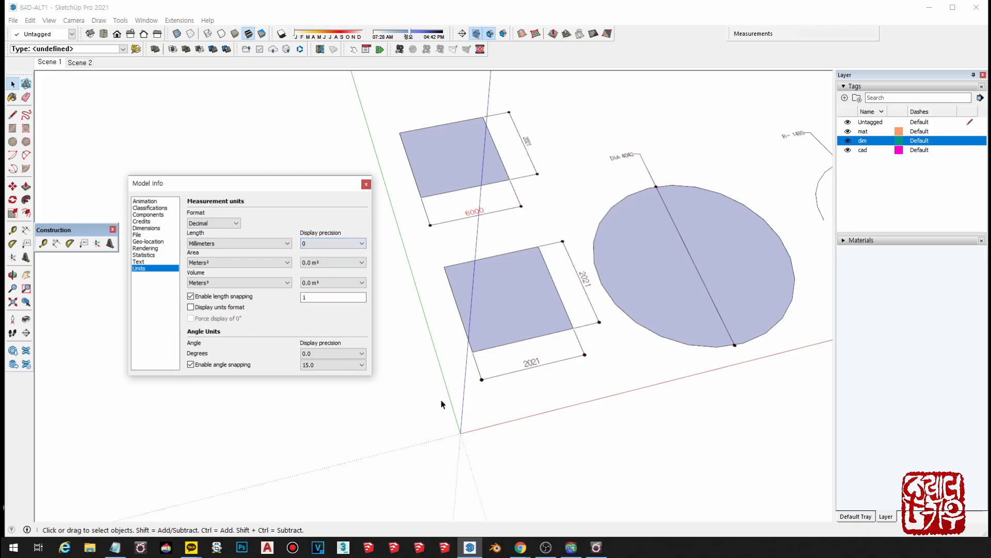
Examine the available area units and the length snapping increment.
{"action": "left_click", "coordinate": [233, 264]}
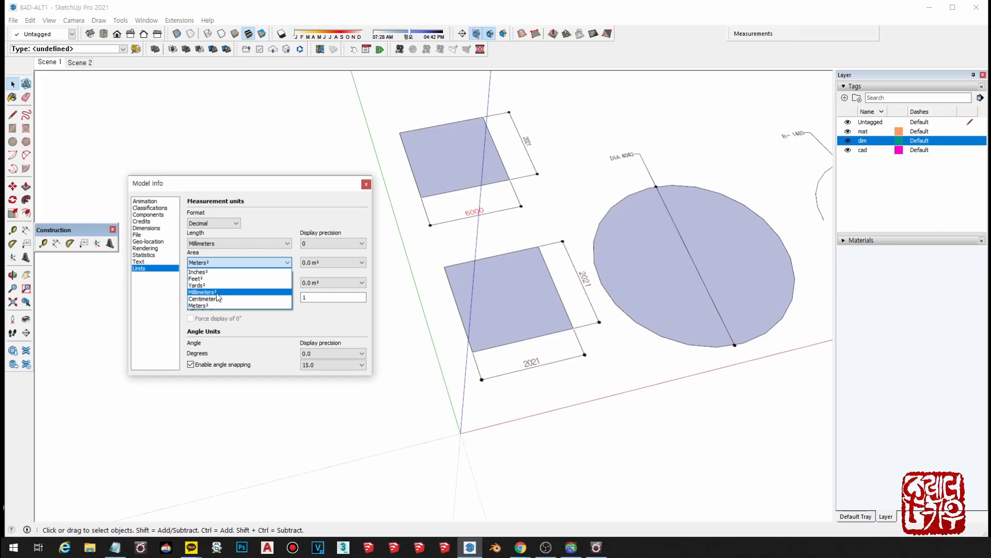
{"action": "left_click", "coordinate": [221, 264]}
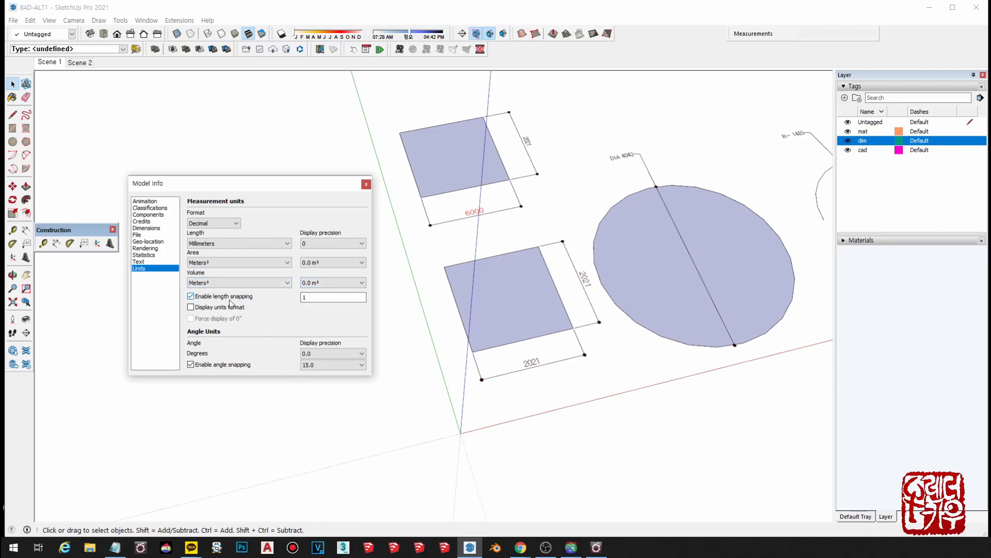
{"action": "double_click", "coordinate": [311, 297]}
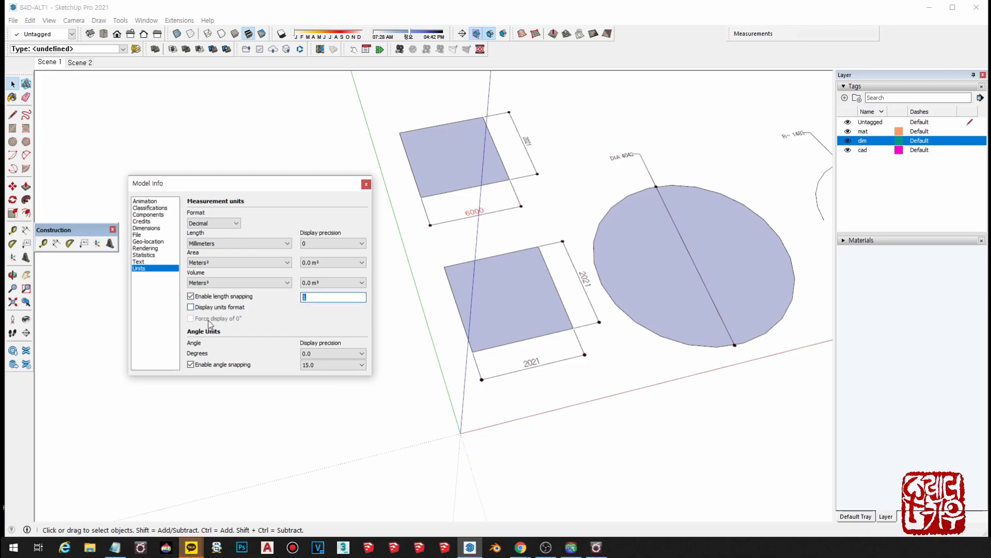
Turn on the units format display so the dimensions carry their unit suffix.
{"action": "left_click", "coordinate": [259, 307]}
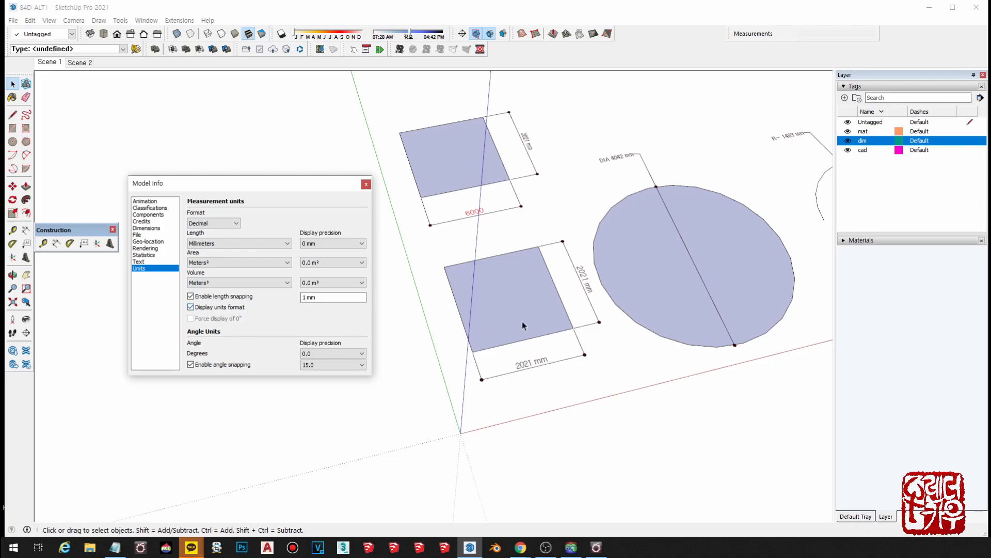
{"action": "middle_click_drag", "start_coordinate": [619, 344], "coordinate": [613, 351]}
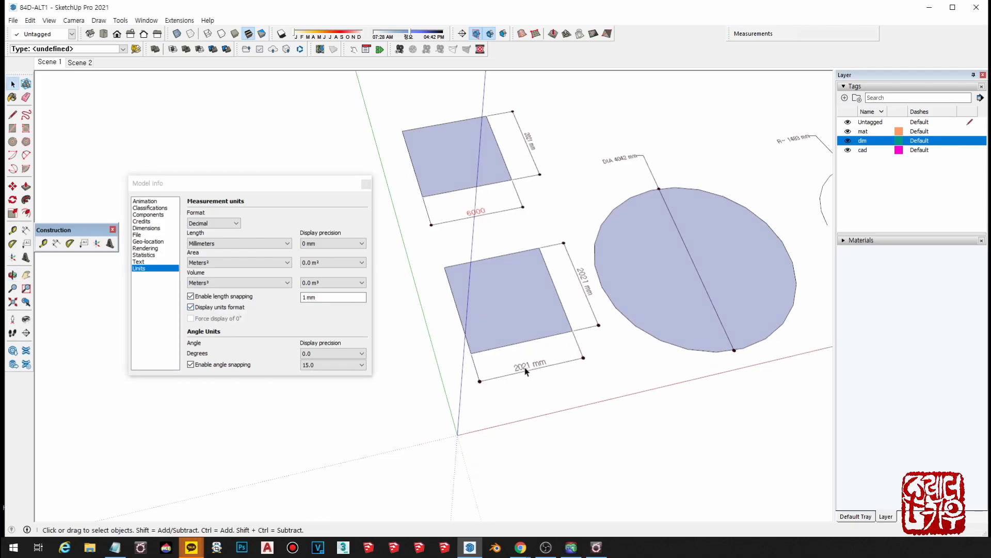
{"action": "left_click", "coordinate": [222, 309]}
{"action": "left_click", "coordinate": [222, 308]}
{"action": "left_click", "coordinate": [222, 309]}
{"action": "left_click", "coordinate": [222, 308]}
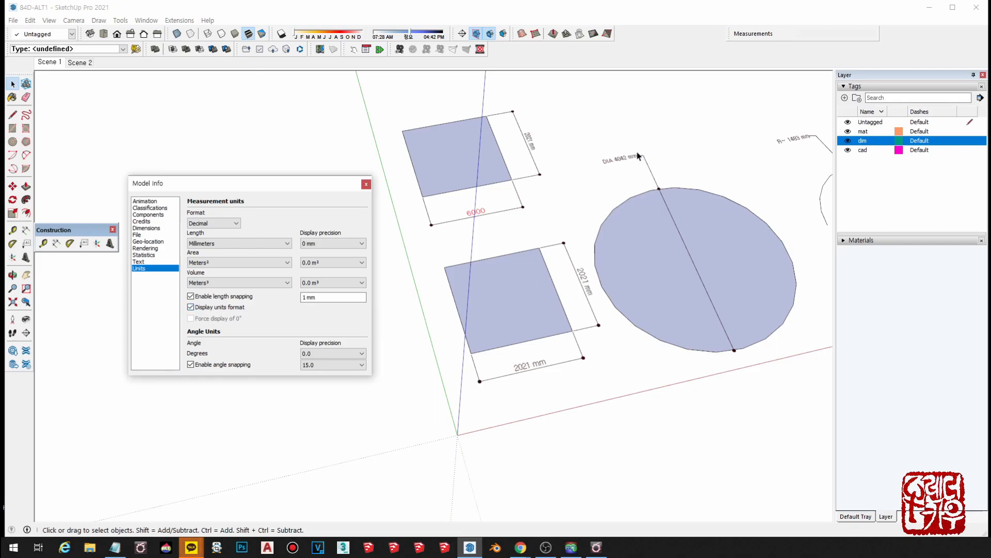
Toggle the units format display repeatedly to compare the dimension texts, leaving it turned off.
{"action": "left_click", "coordinate": [233, 308]}
{"action": "left_click", "coordinate": [233, 308]}
{"action": "left_click", "coordinate": [234, 308]}
{"action": "left_click", "coordinate": [233, 308]}
{"action": "left_click", "coordinate": [233, 306]}
{"action": "left_click", "coordinate": [234, 307]}
{"action": "left_click", "coordinate": [233, 307]}
{"action": "left_click", "coordinate": [233, 306]}
{"action": "left_click", "coordinate": [233, 306]}
{"action": "left_click", "coordinate": [234, 307]}
{"action": "left_click", "coordinate": [220, 308]}
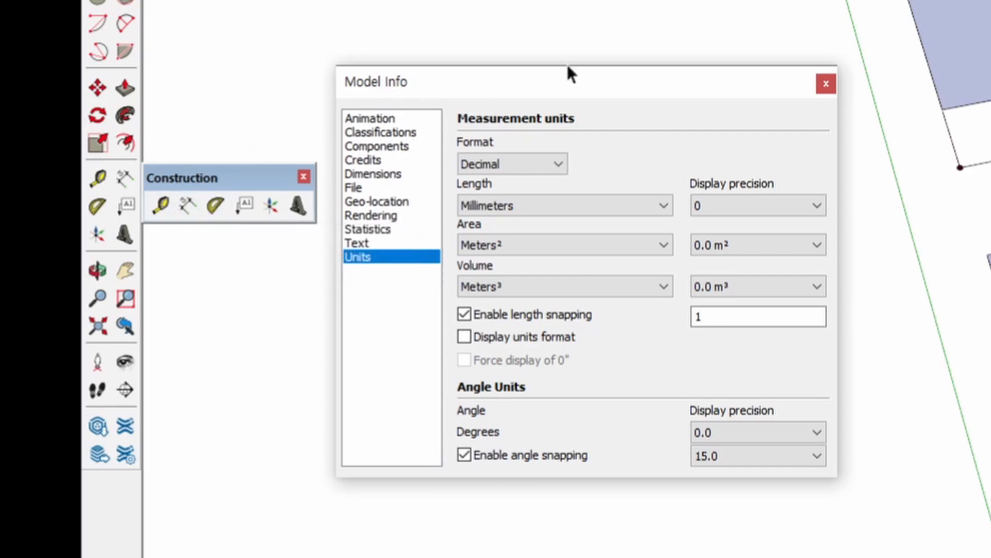
Close and reopen Model Info, reviewing its Dimensions settings and its Units settings.
{"action": "left_click", "coordinate": [832, 83]}
{"action": "left_click", "coordinate": [362, 0]}
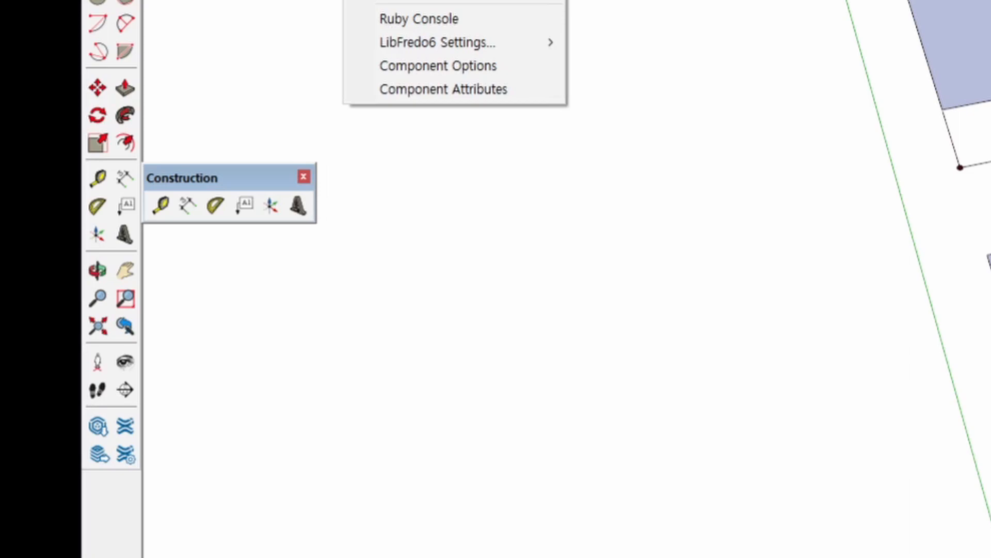
{"action": "left_click", "coordinate": [413, 0]}
{"action": "left_click", "coordinate": [382, 173]}
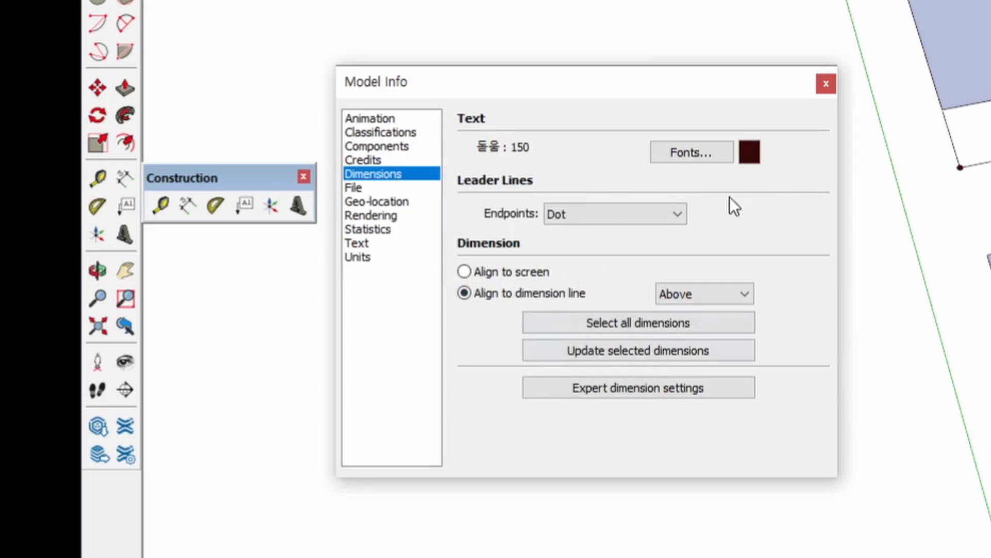
{"action": "left_click", "coordinate": [373, 258]}
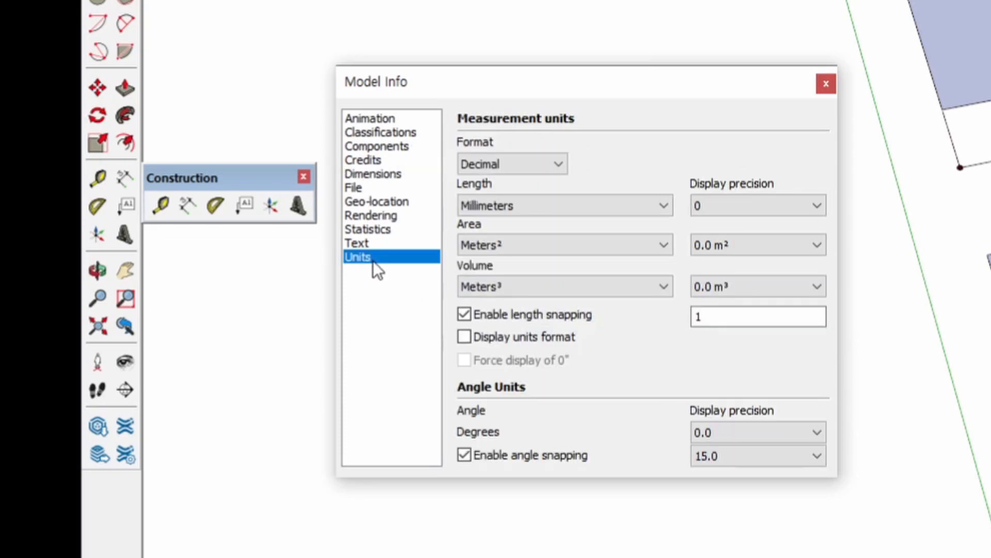